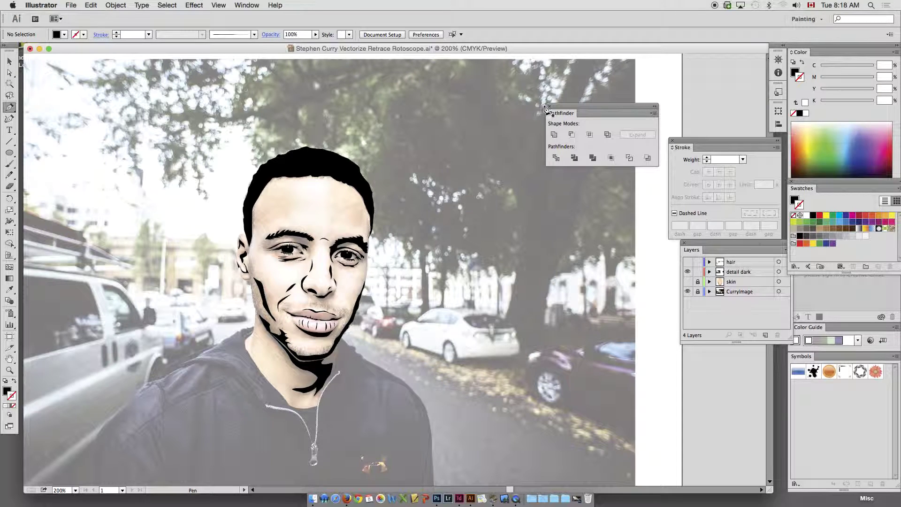
Step: Close the Pathfinder panel, reposition the document window and switch to the Selection tool
click(549, 106)
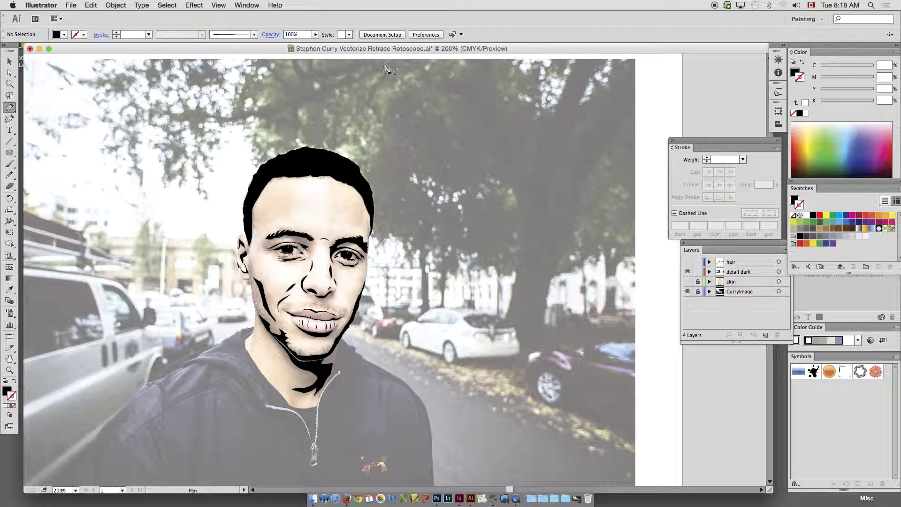
drag(384, 51, 387, 52)
key(space)
drag(361, 158, 395, 124)
mouse_move(402, 174)
mouse_down()
mouse_move(446, 199)
mouse_move(392, 183)
mouse_up()
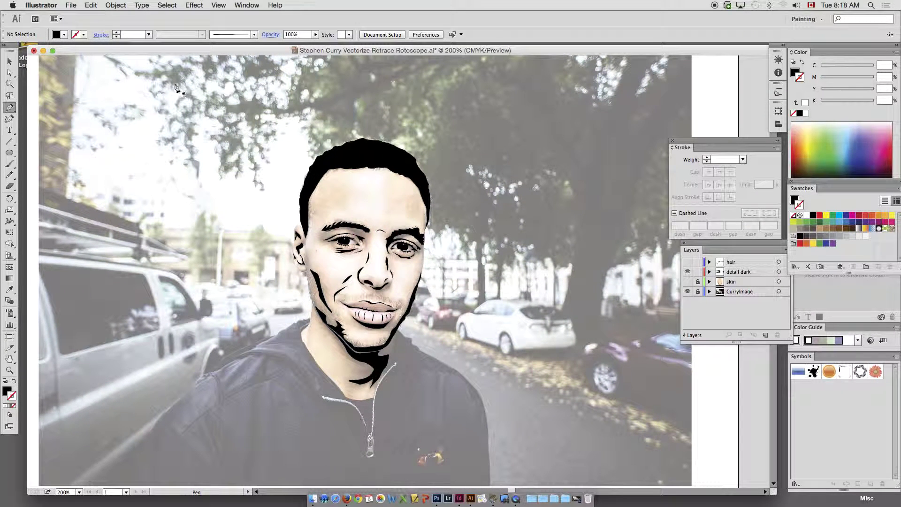
click(9, 61)
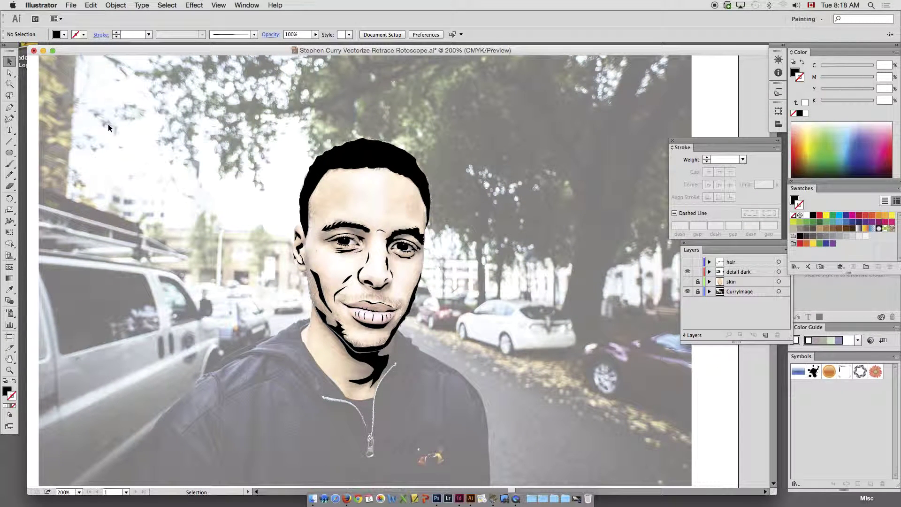
Step: Toggle the skin layer's visibility repeatedly to compare the flat skin shapes with the photo underneath
key(super+space)
drag(247, 124, 551, 274)
key(super+minus)
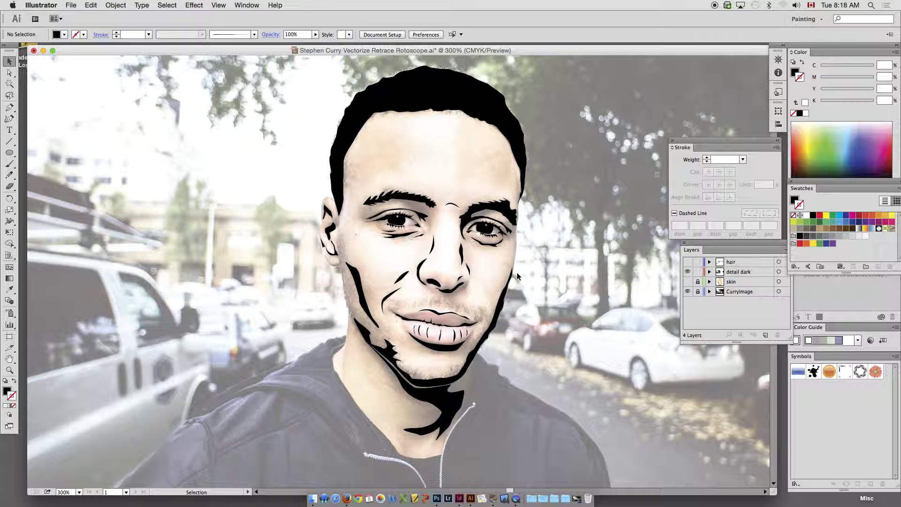
drag(524, 227, 508, 219)
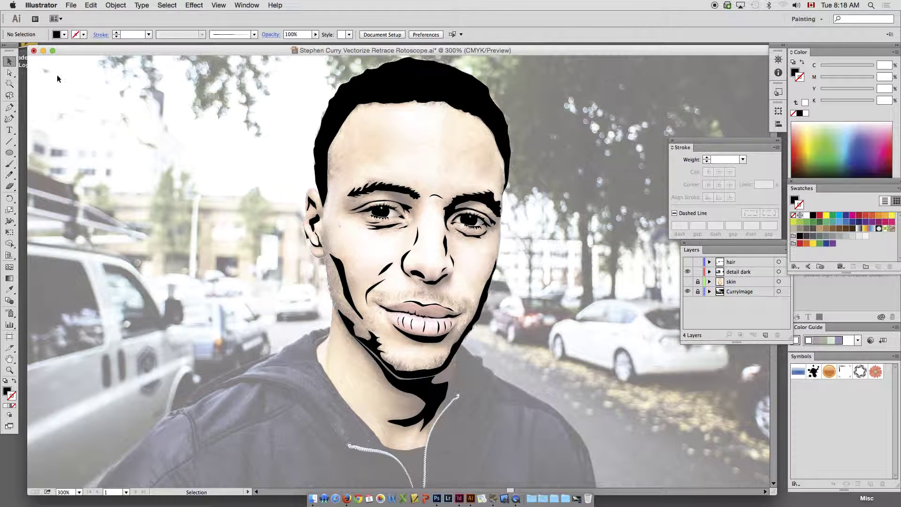
drag(453, 188, 434, 209)
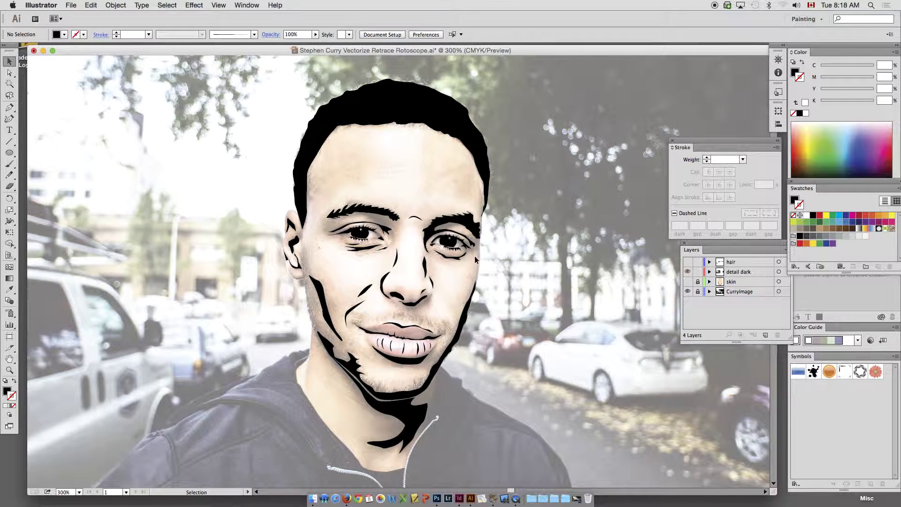
click(687, 281)
click(687, 282)
click(688, 282)
click(688, 282)
click(688, 282)
click(687, 281)
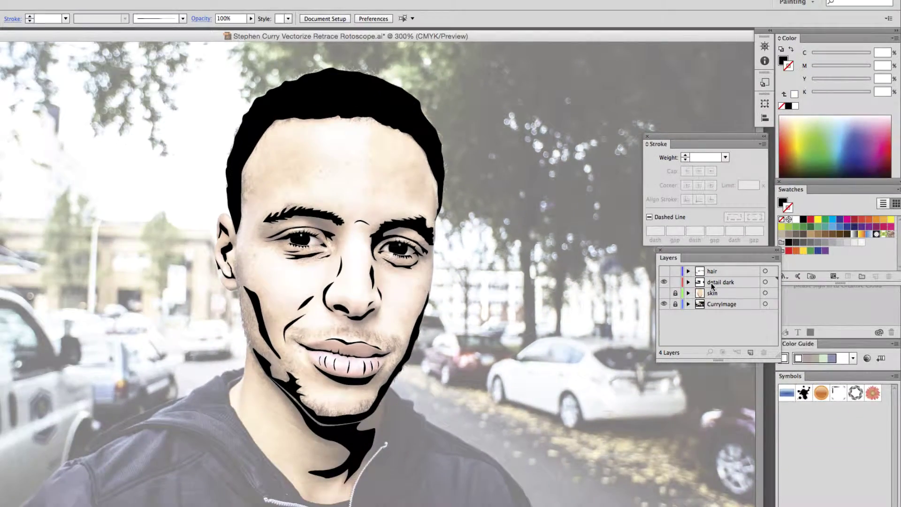
click(664, 293)
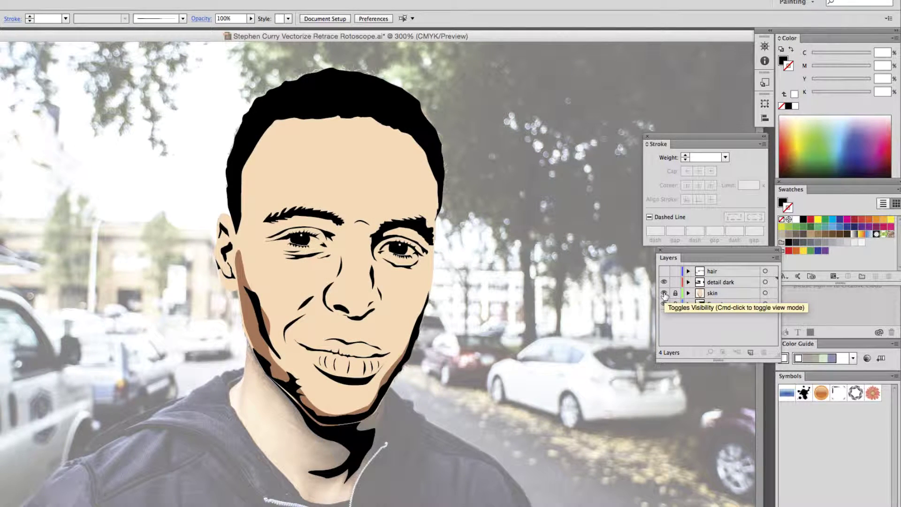
click(664, 293)
click(664, 294)
click(663, 293)
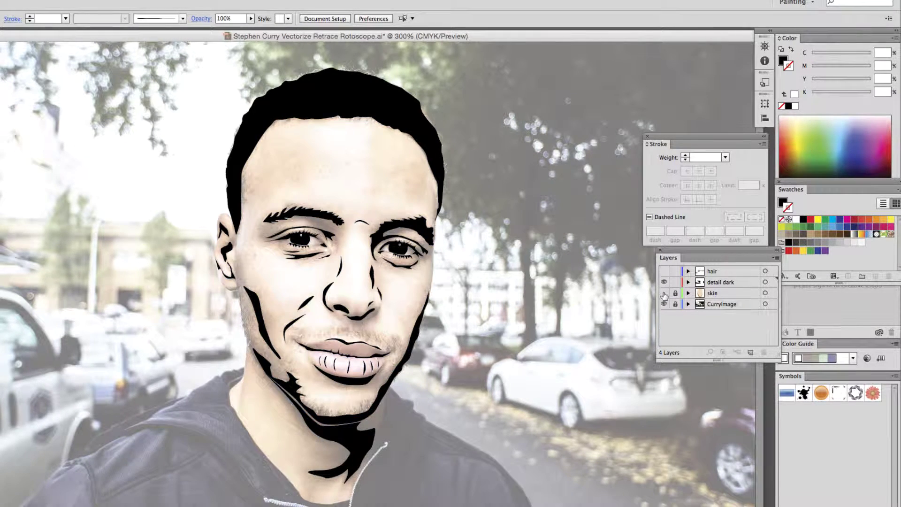
click(664, 293)
click(664, 293)
click(663, 294)
click(664, 293)
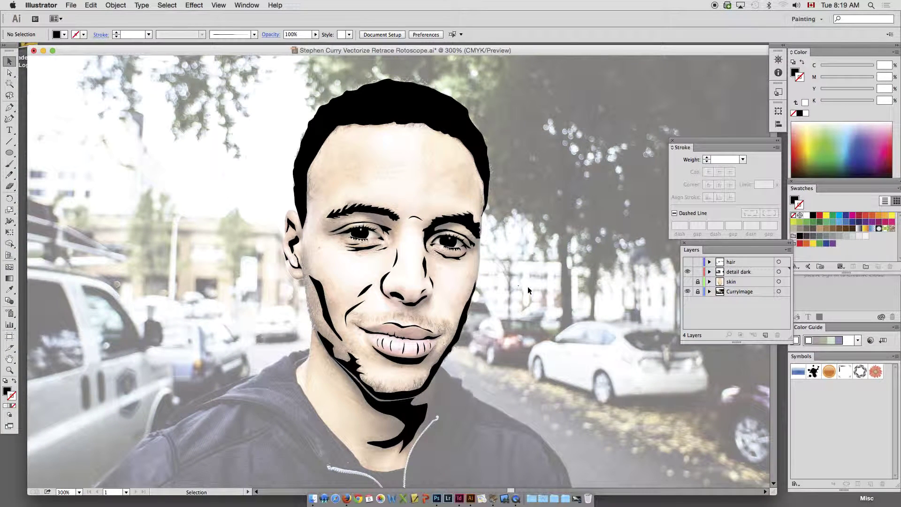
Step: Switch to Finder and open the Stephen Curry Rotoscope Tutorial folder on the desktop
click(782, 429)
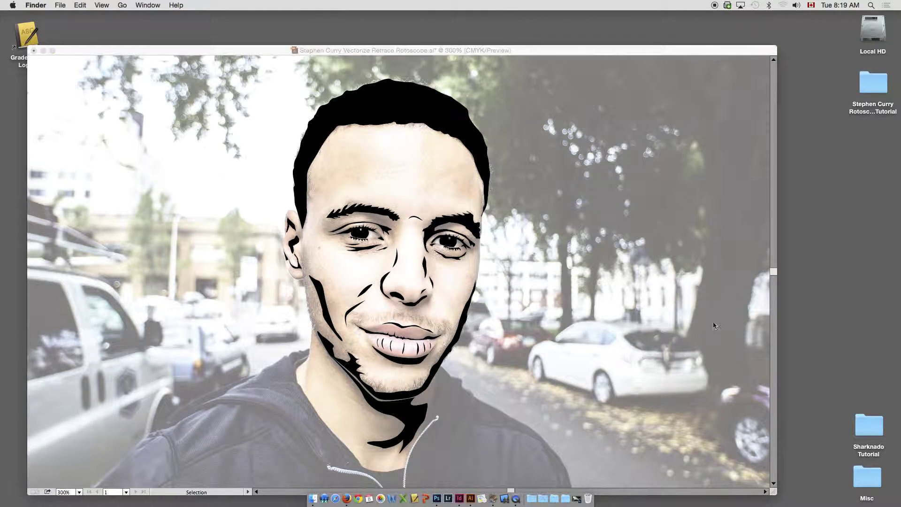
click(506, 254)
alt+click(465, 252)
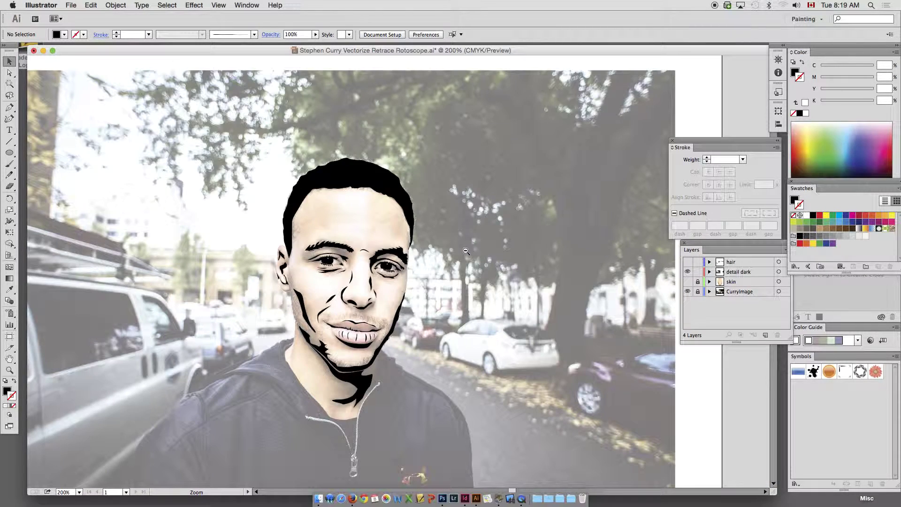
alt+click(461, 260)
alt+click(461, 259)
drag(508, 289, 465, 263)
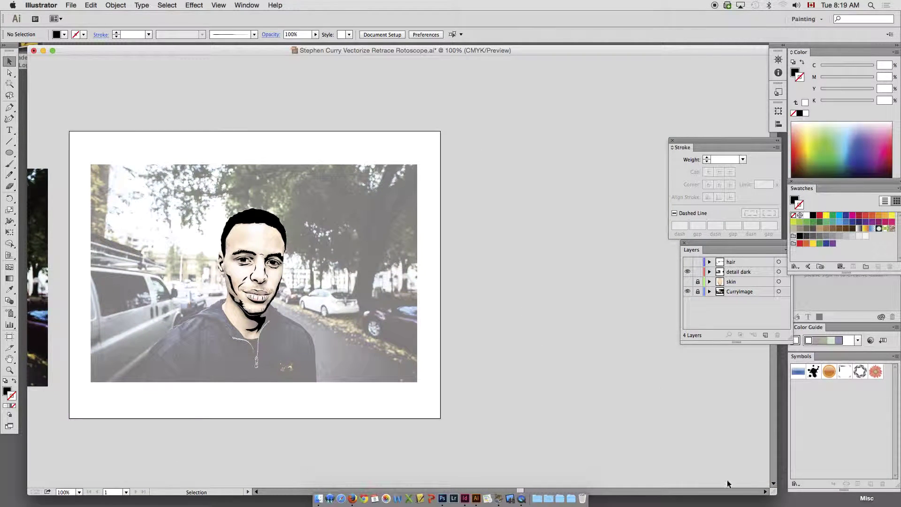
click(788, 505)
double_click(868, 83)
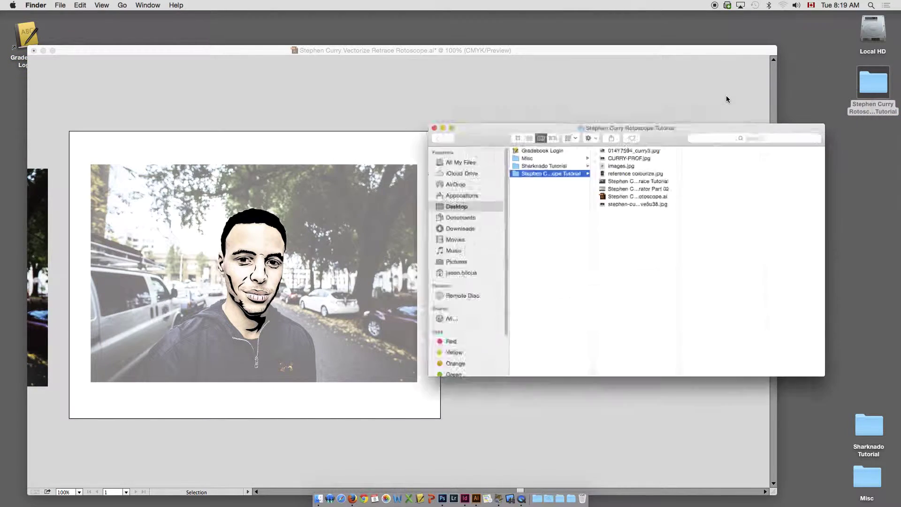
Step: Preview the images in the tutorial folder and select reference colourize.jpg
click(600, 203)
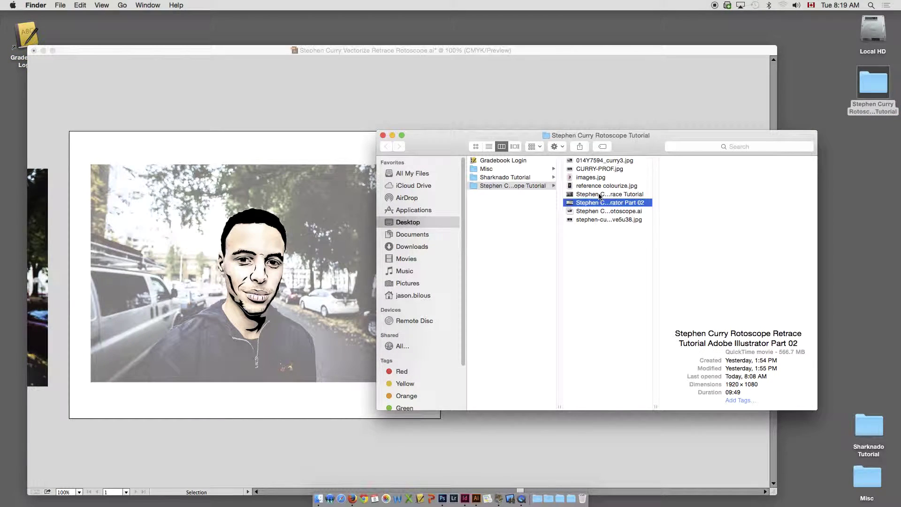
click(599, 194)
click(595, 221)
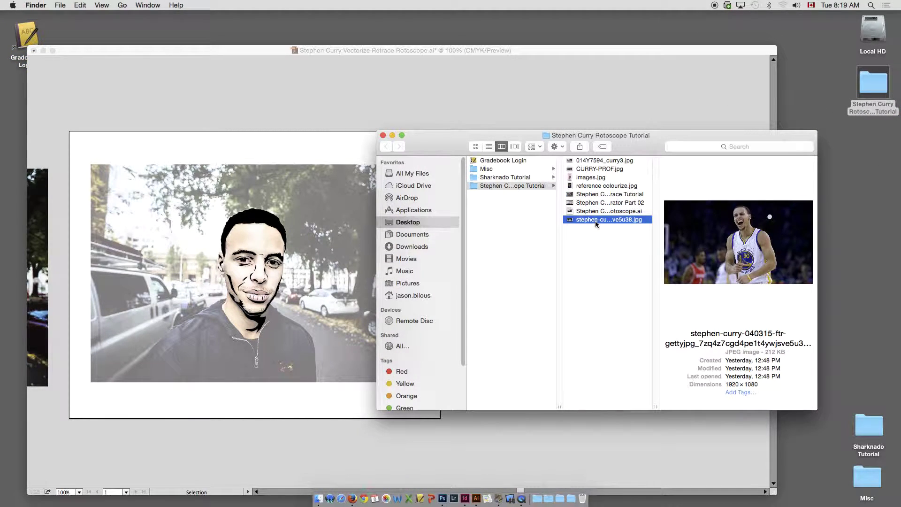
click(591, 161)
click(590, 170)
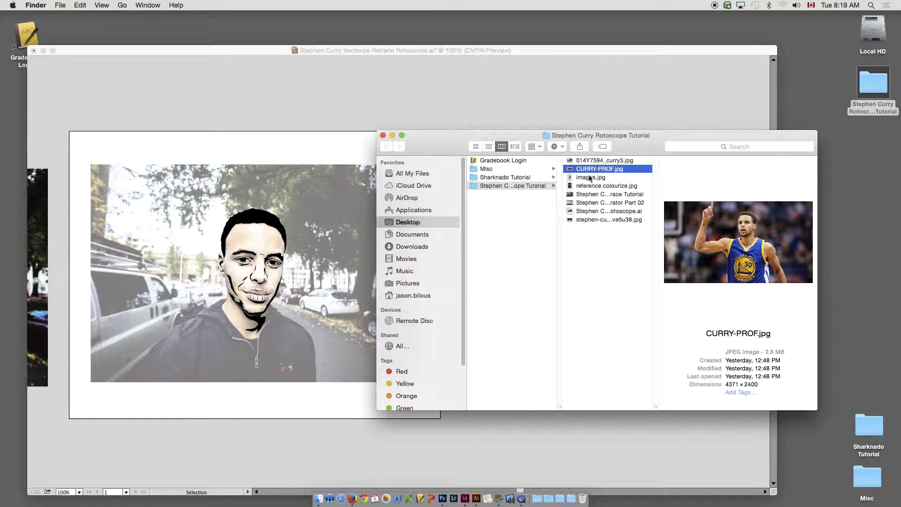
click(589, 178)
click(589, 185)
key(Down)
key(Up)
Step: Place reference colourize.jpg in the Illustrator document and position it on the pasteboard to the right of the artboard
drag(645, 152, 766, 139)
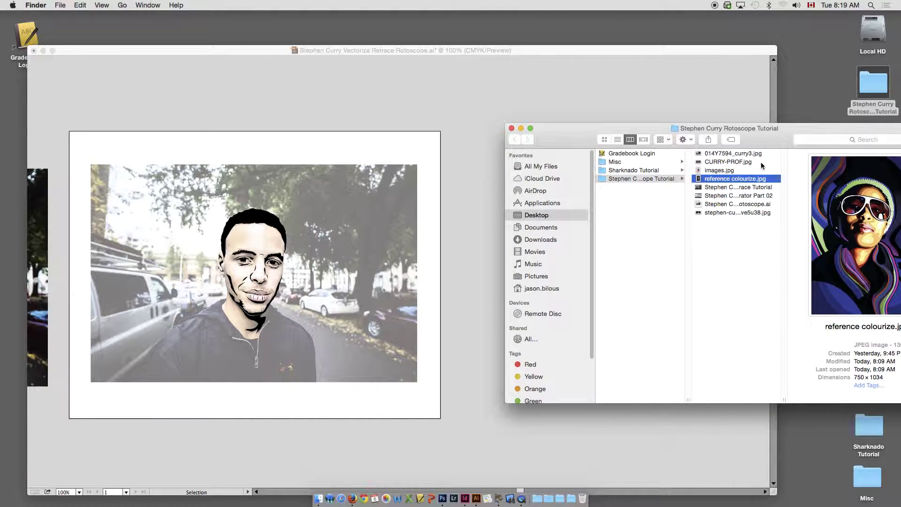
drag(722, 178, 462, 219)
key(space)
key(super+minus)
click(395, 97)
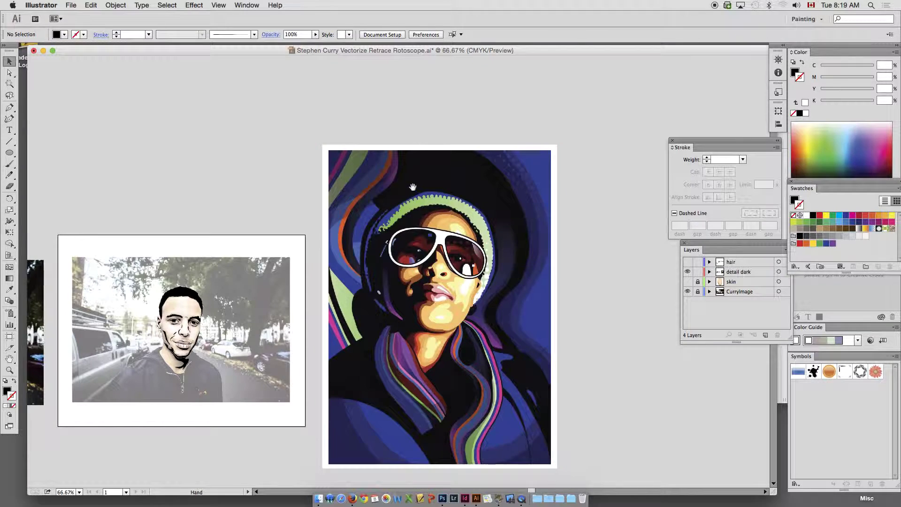
scroll(417, 195, left, 5)
scroll(417, 194, down, 2)
drag(523, 197, 517, 231)
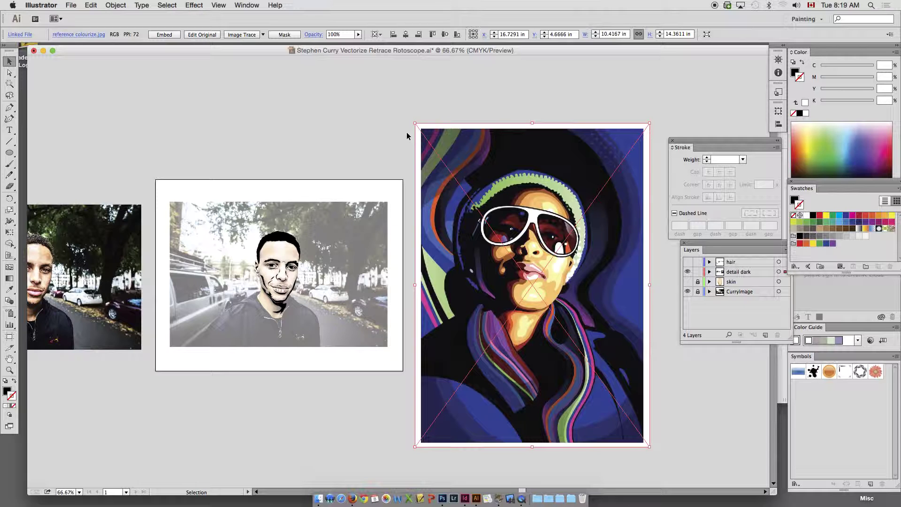
click(395, 125)
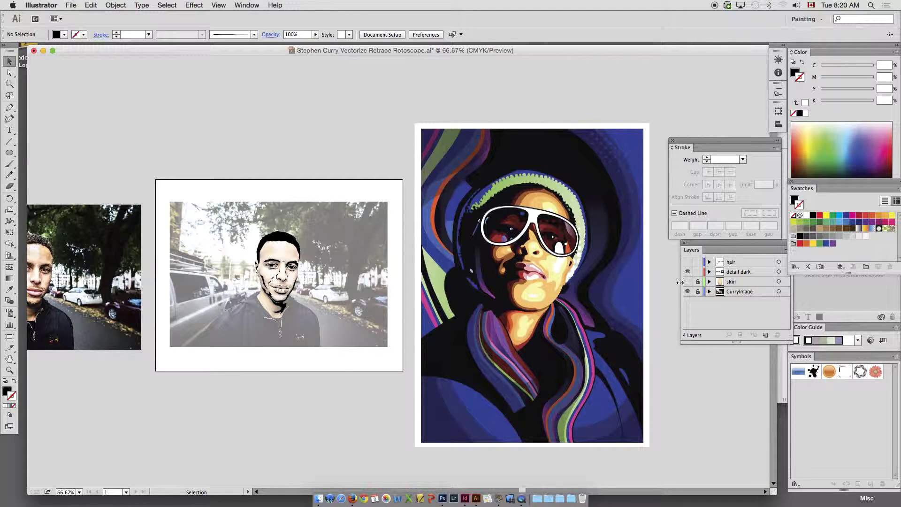
Step: Scale the reference image down to about 5.88 × 8.11 in and move it close beside the artboard
click(507, 284)
key(s)
drag(507, 286, 602, 354)
drag(565, 327, 485, 323)
click(9, 61)
click(110, 140)
Step: Show the skin layer so the flat skin colour covers the face beside the reference image
drag(121, 158, 583, 392)
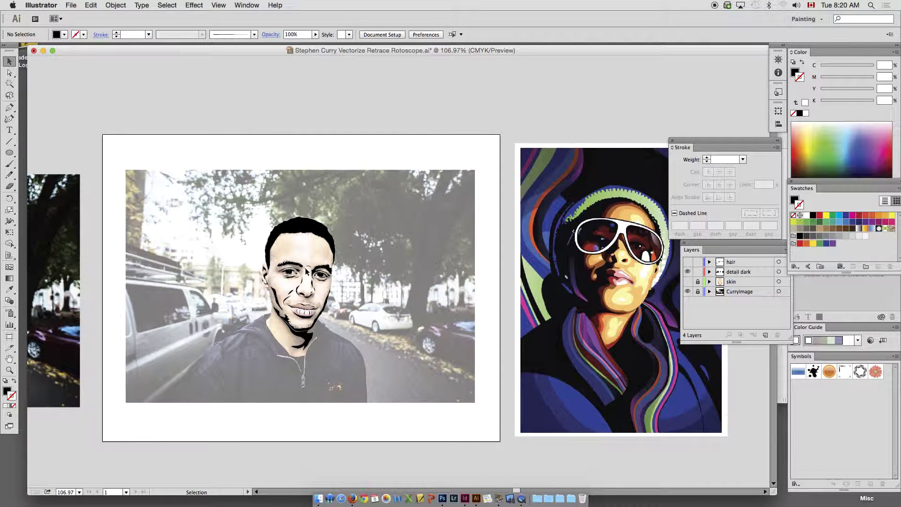
scroll(312, 277, up, 1)
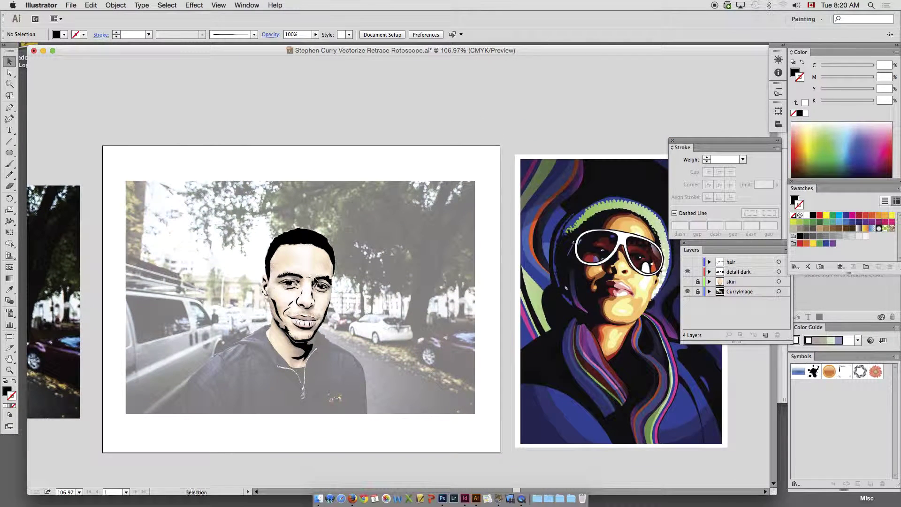
click(687, 282)
click(687, 282)
click(687, 282)
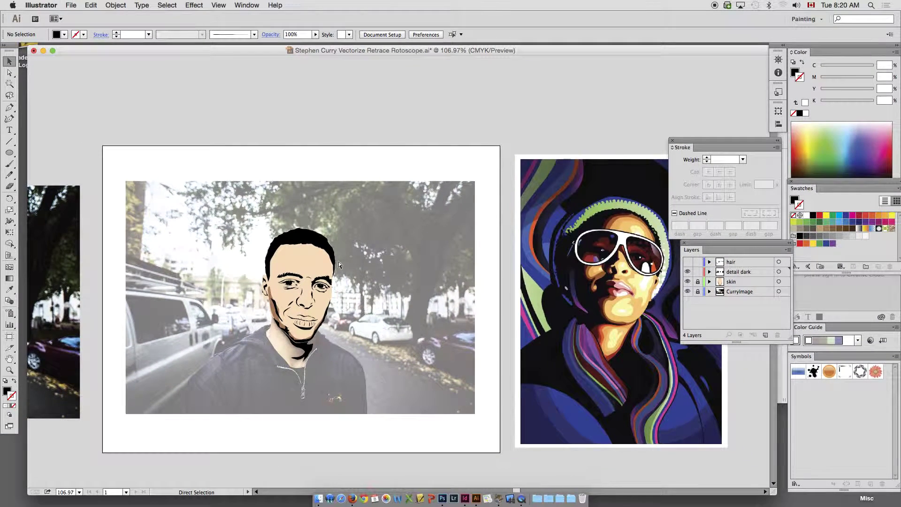
key(super+equal)
key(super+minus)
drag(422, 263, 336, 256)
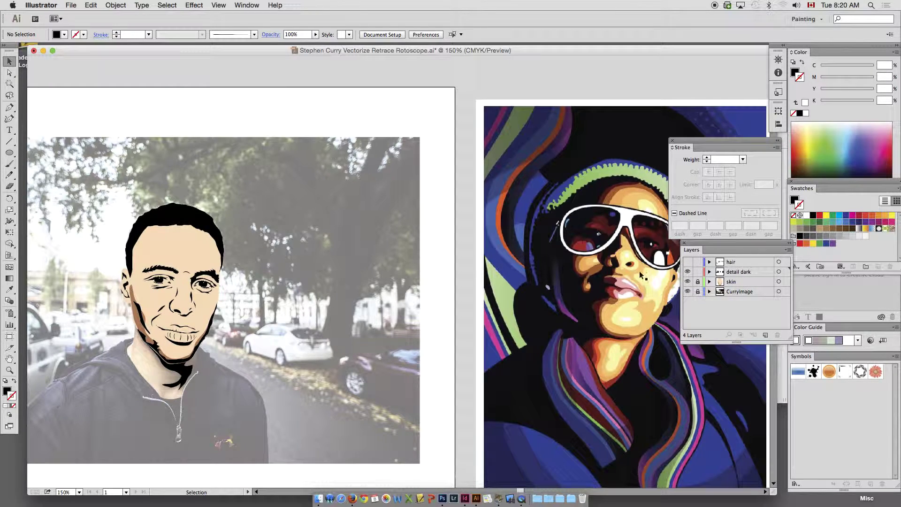
Step: Unlock the skin layer and lock the detail dark layer
click(698, 281)
click(697, 272)
click(687, 261)
click(688, 261)
Step: Darken the brown jawline shadow shape on the skin layer by raising its fill's black value to 41%
click(143, 330)
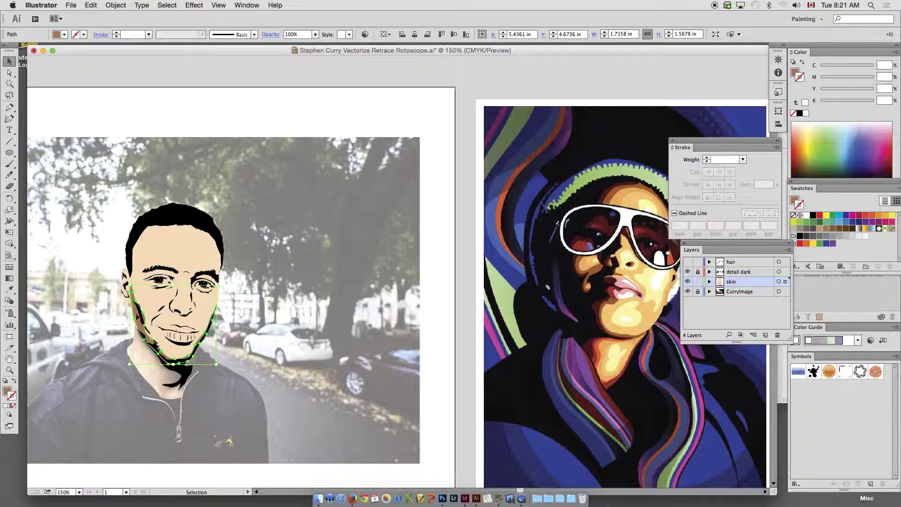
drag(92, 189, 272, 394)
drag(250, 329, 253, 337)
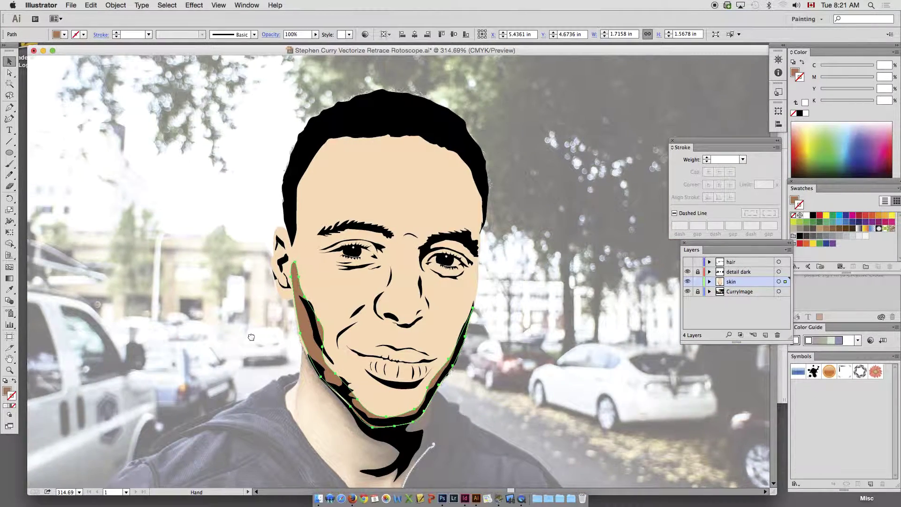
key(super+minus)
key(super+minus)
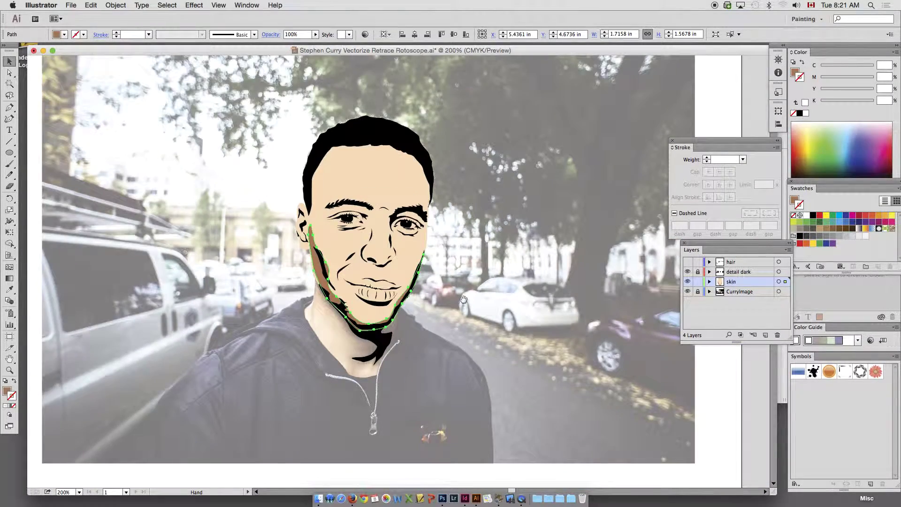
drag(464, 299, 398, 359)
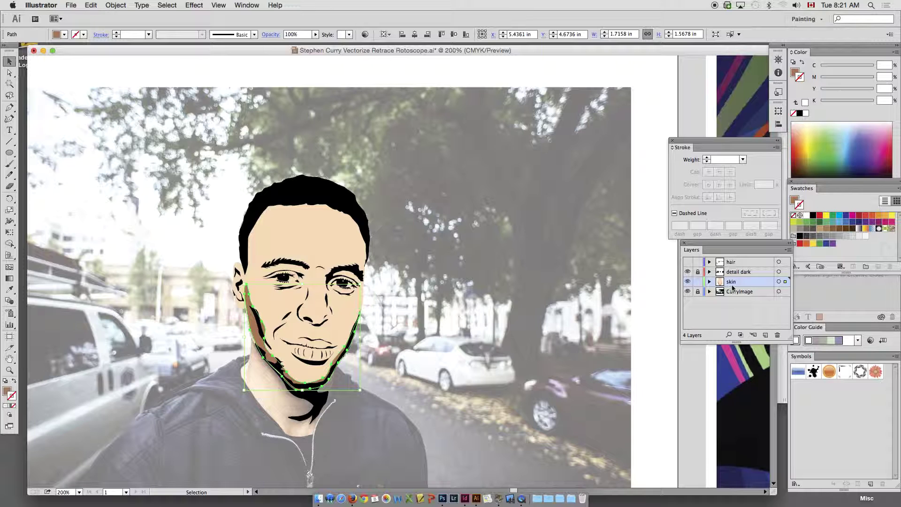
click(794, 201)
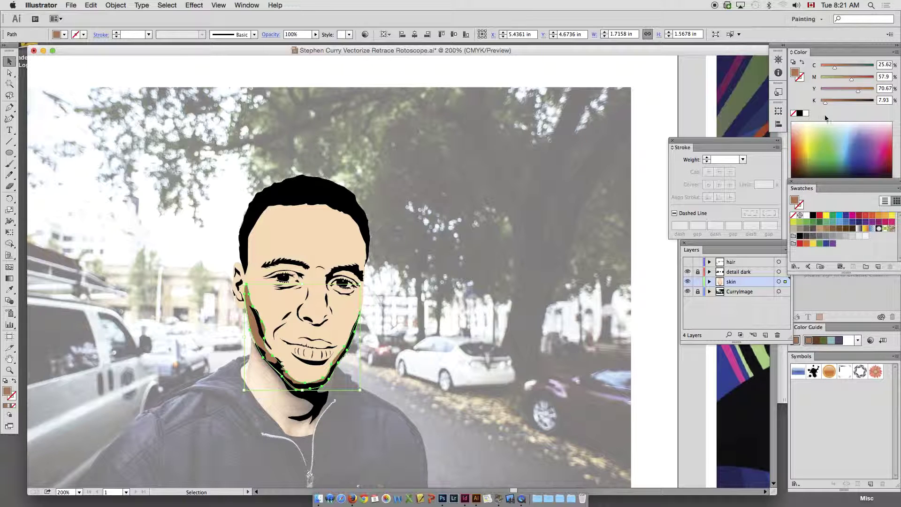
drag(826, 102, 841, 104)
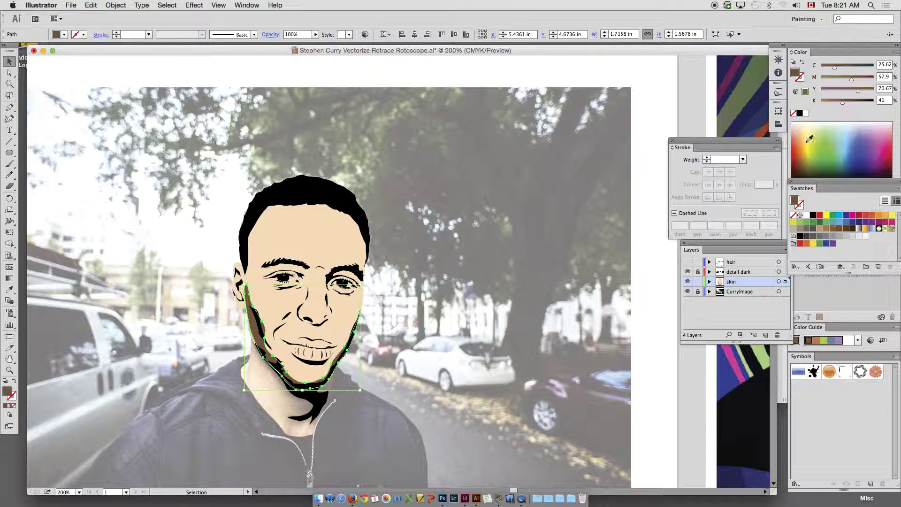
click(481, 211)
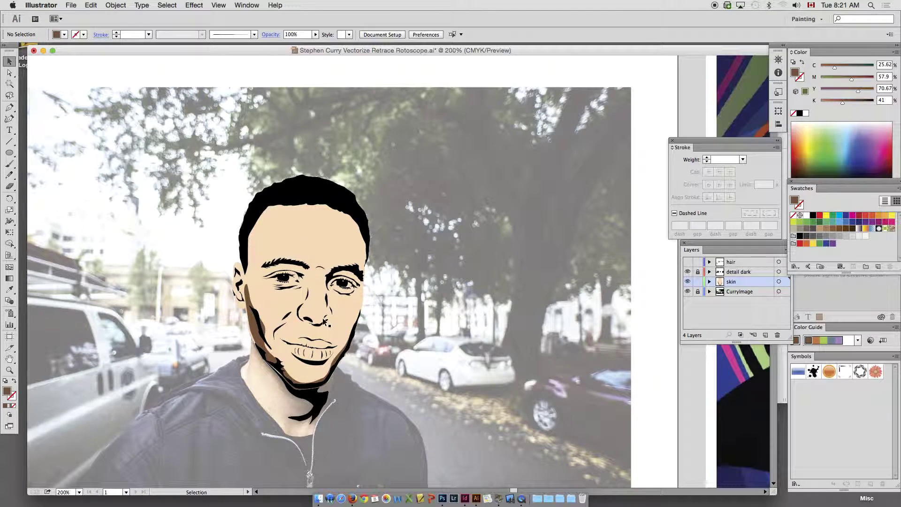
Step: Unlock the detail dark layer and move the reference image from it to the skin layer
alt+super+click(625, 312)
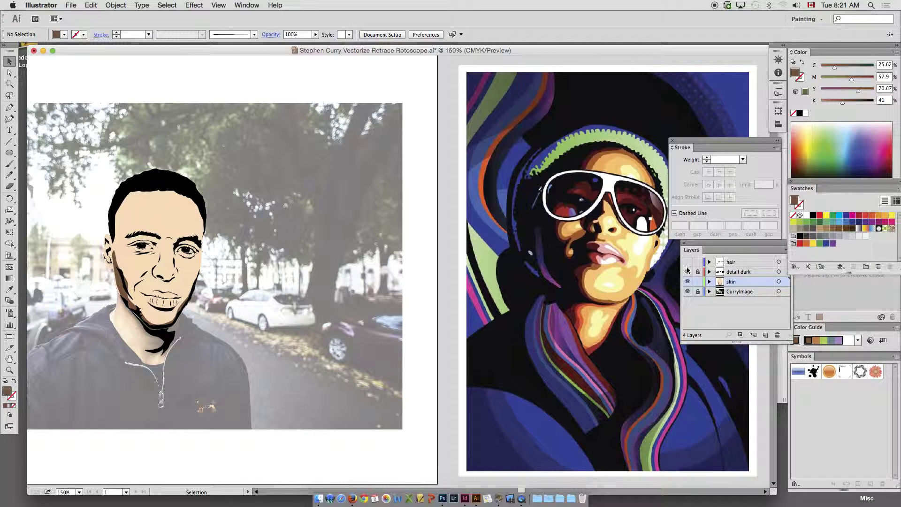
click(698, 273)
click(778, 271)
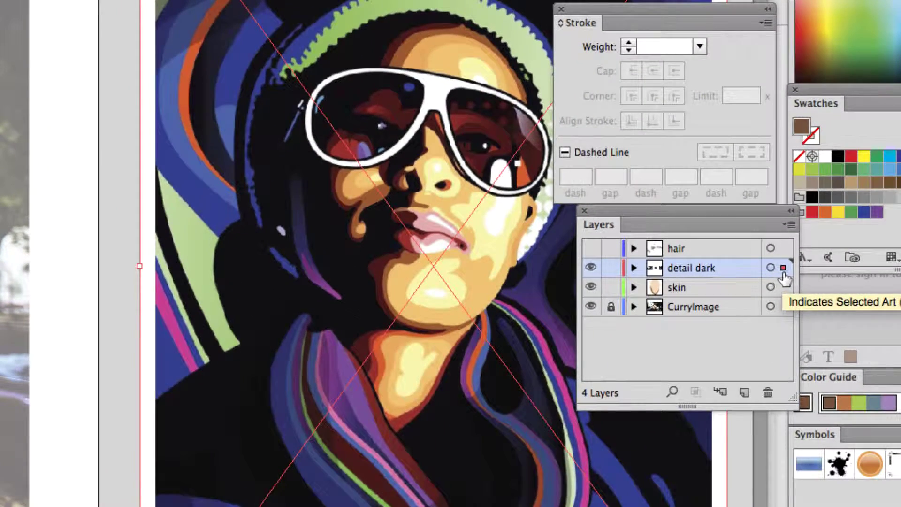
drag(783, 268, 782, 287)
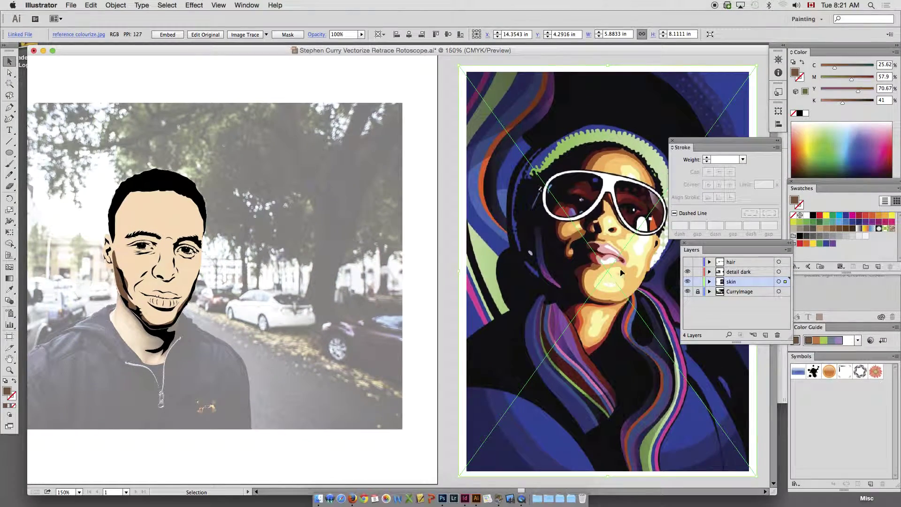
Step: Scale the reference image down to about 3.29 by 4.54 in and move it onto the artboard beside the face
drag(542, 257, 567, 251)
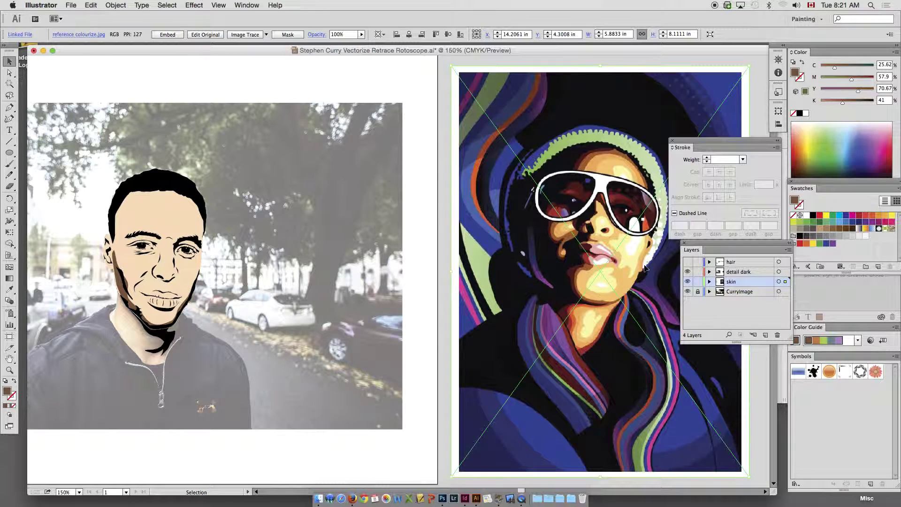
key(s)
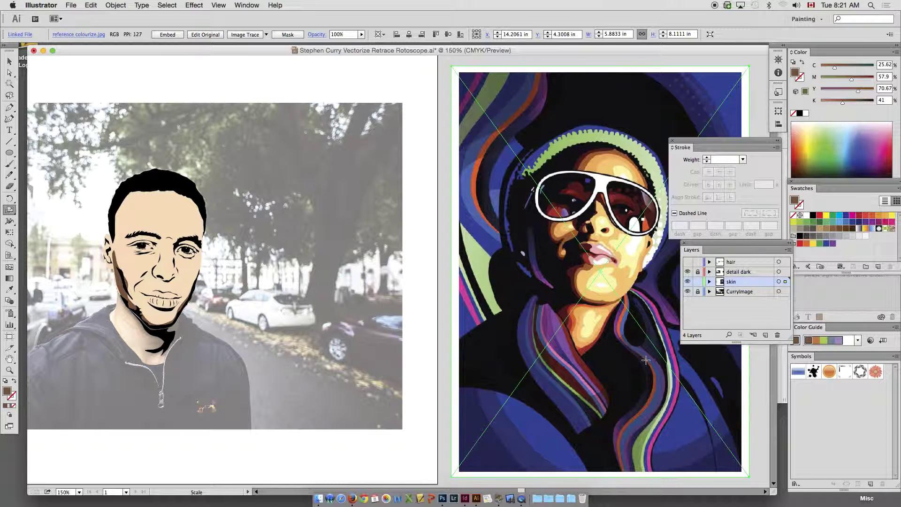
drag(694, 399, 652, 361)
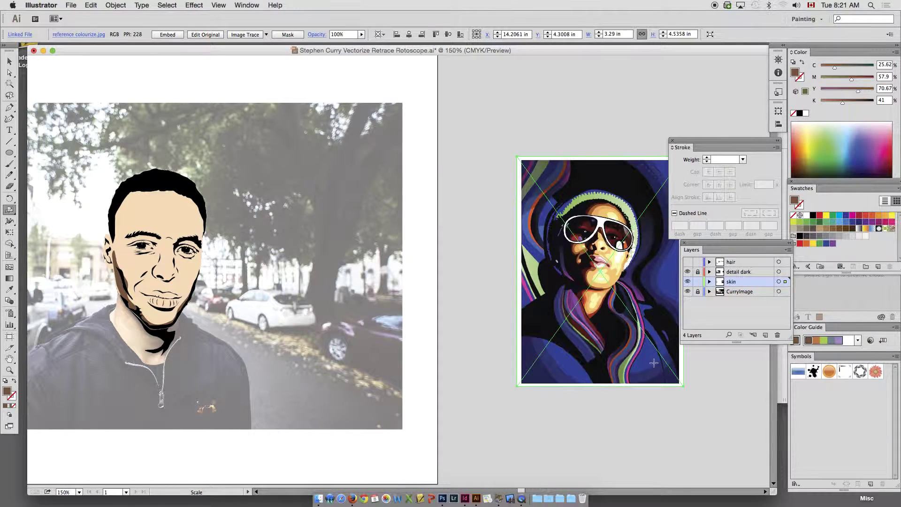
drag(609, 326, 321, 311)
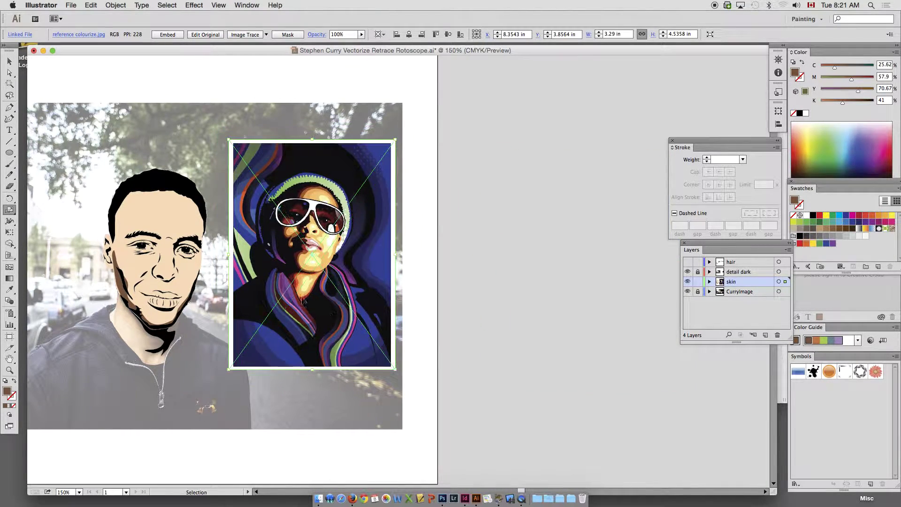
click(9, 62)
Step: Reposition the reference image so it sits close beside the vector face, centred at about X 8.54 in, Y 4.35 in
click(71, 81)
drag(132, 186, 283, 193)
drag(157, 129, 603, 413)
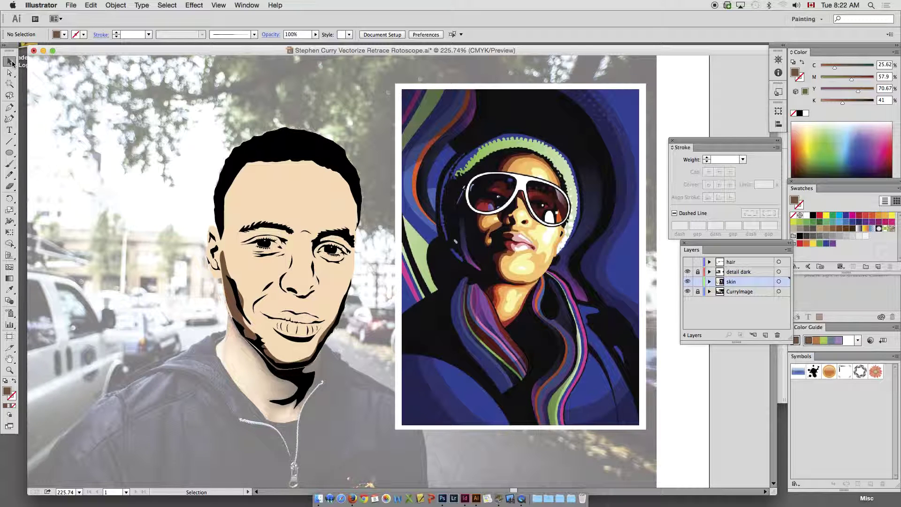
scroll(292, 208, right, 2)
drag(423, 201, 420, 222)
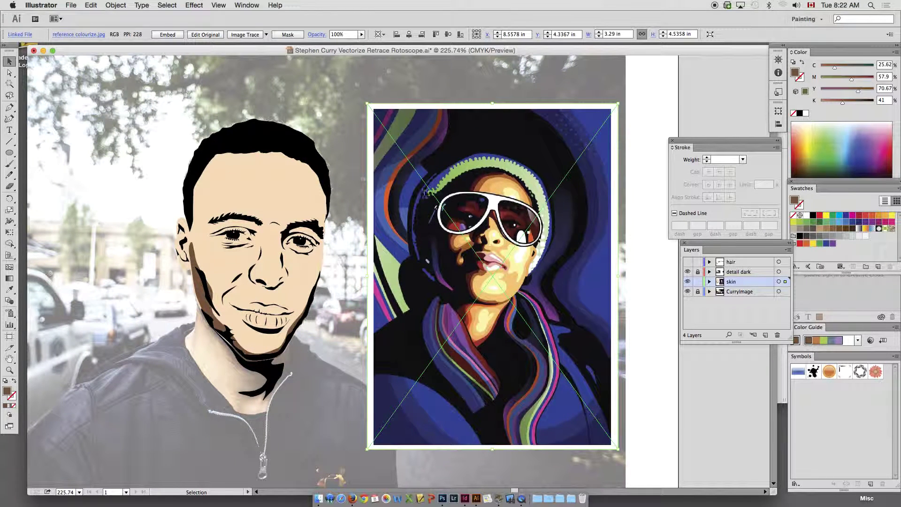
scroll(429, 193, right, 2)
scroll(429, 193, down, 1)
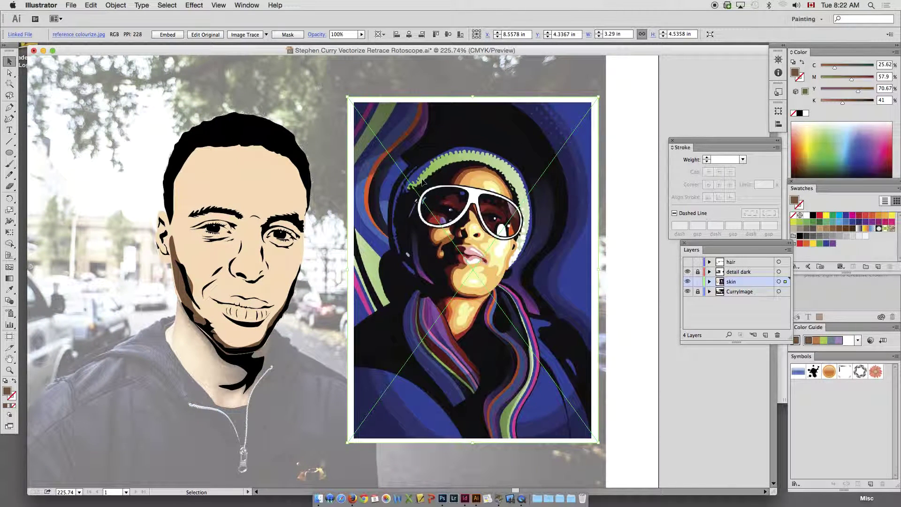
drag(427, 178, 443, 202)
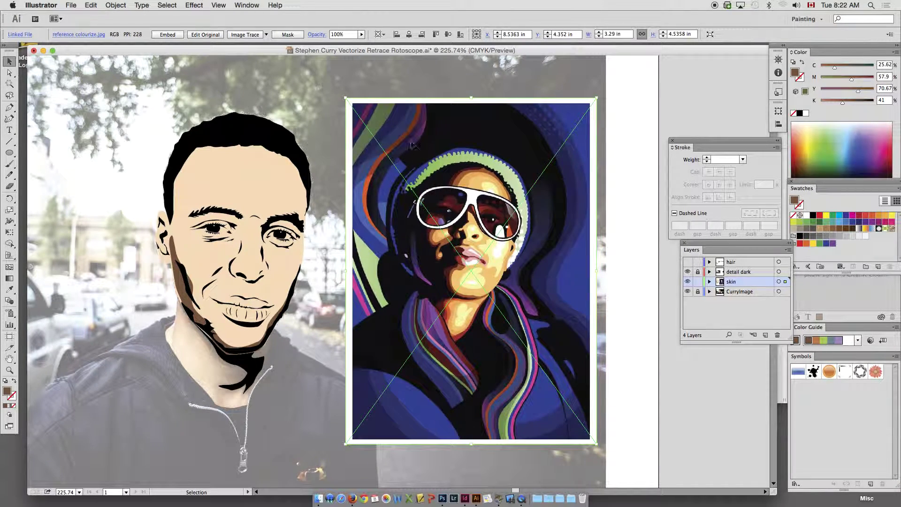
Step: Fill the face's flat skin shape with the dark brown swatch C 40, M 70, Y 100, K 50
click(194, 301)
drag(195, 184, 233, 175)
key(super+z)
key(v)
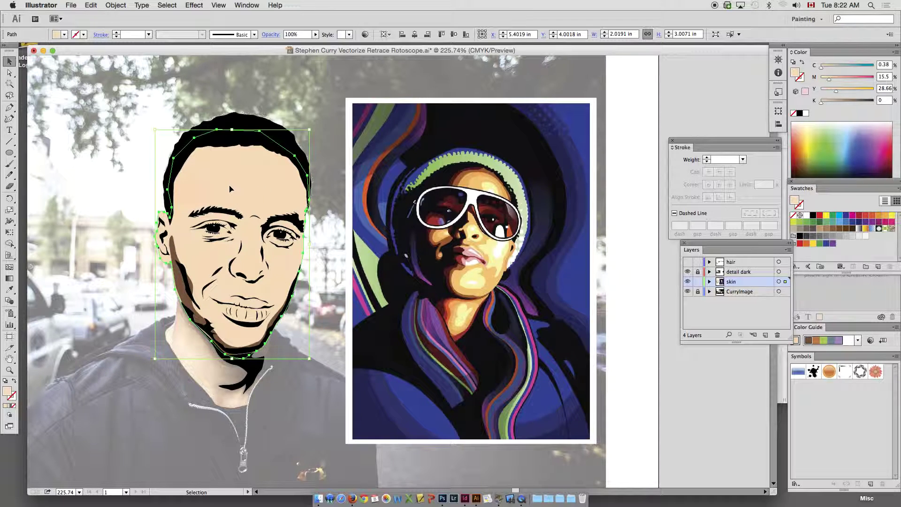
click(846, 229)
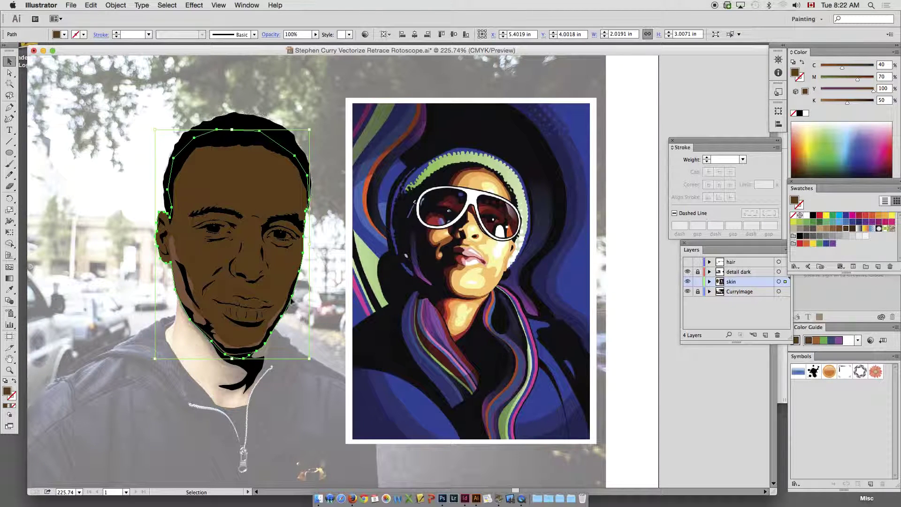
Step: Recolour the jawline shadow shape with the orange-brown sampled from the shadow beside the reference portrait's mouth, then deselect it
click(202, 323)
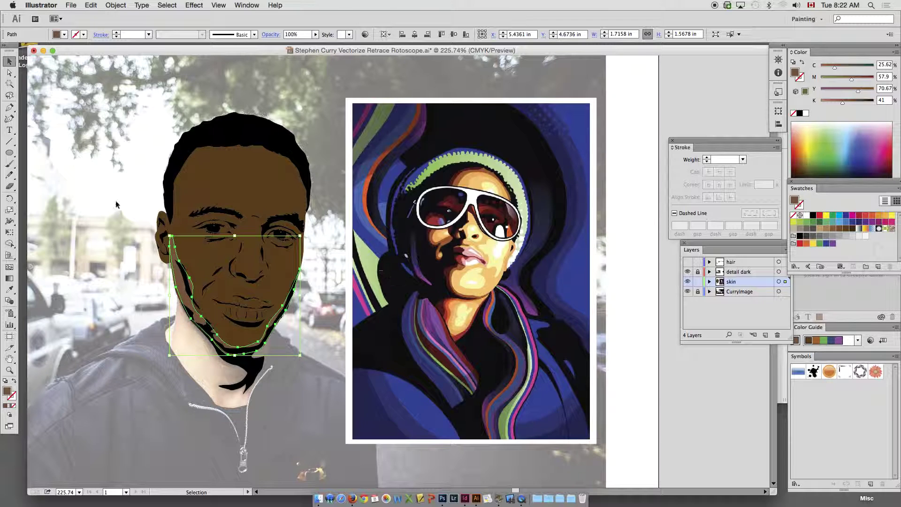
click(9, 289)
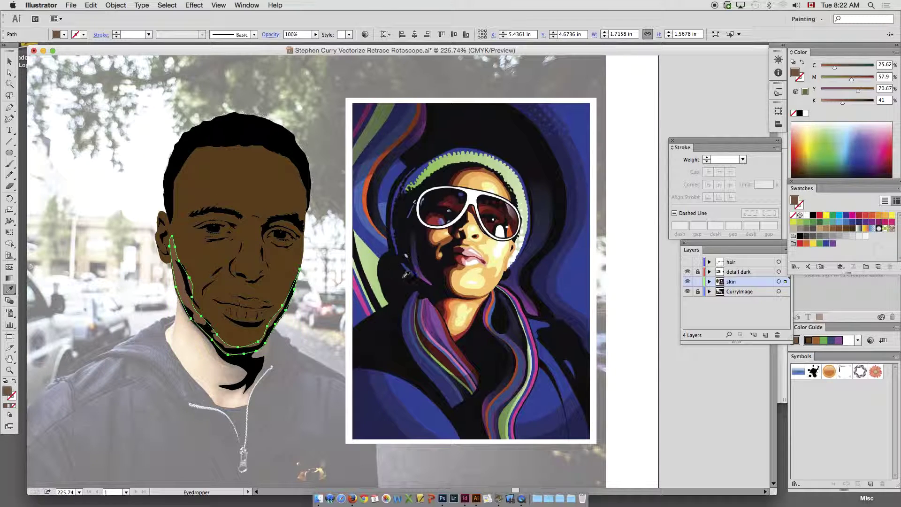
click(475, 285)
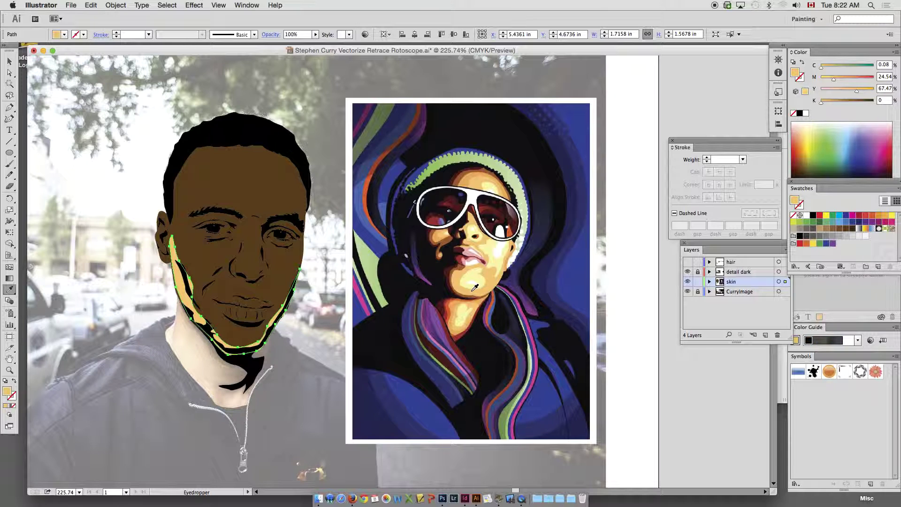
click(450, 268)
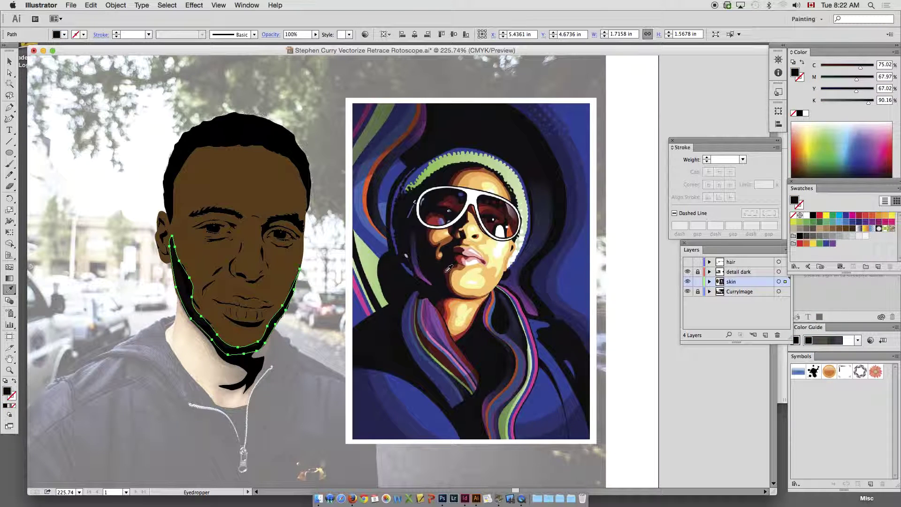
click(453, 272)
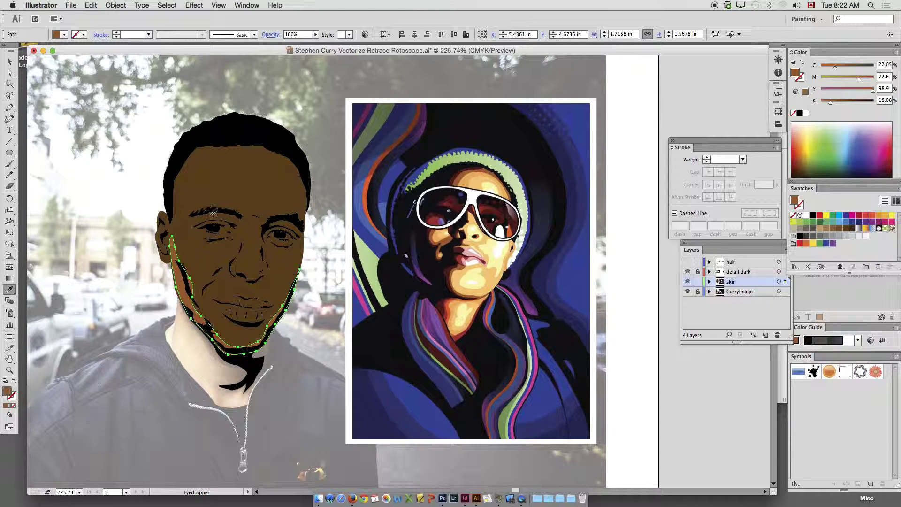
click(11, 61)
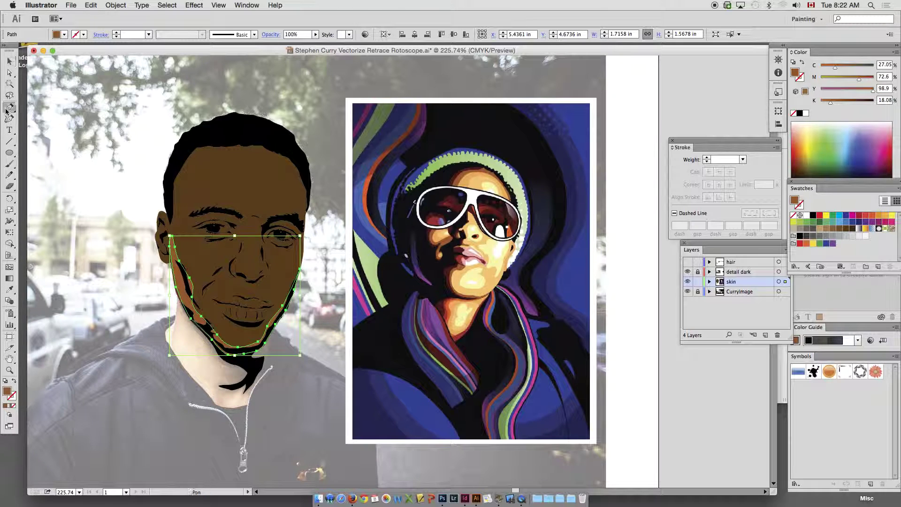
click(150, 121)
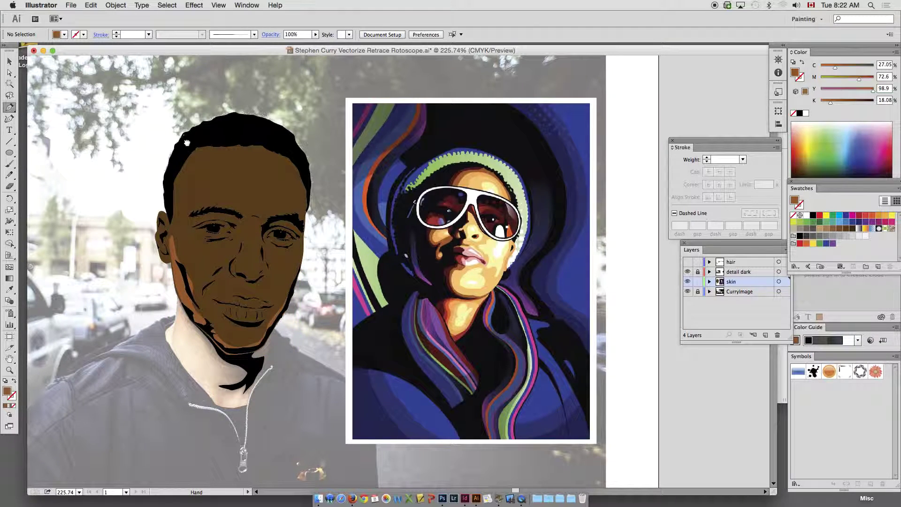
Step: Hide the skin and detail dark layers to expose the face in the underlying photo
drag(168, 121, 182, 128)
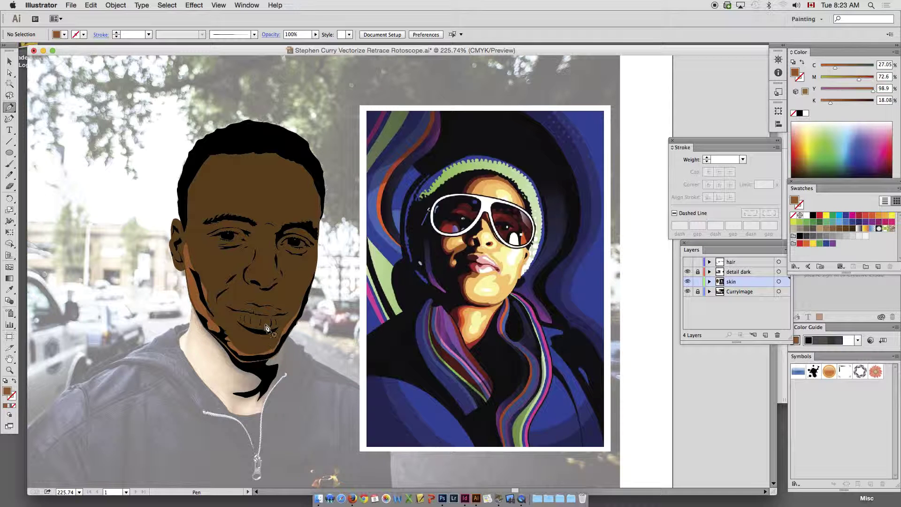
key(super+space)
drag(127, 126, 379, 376)
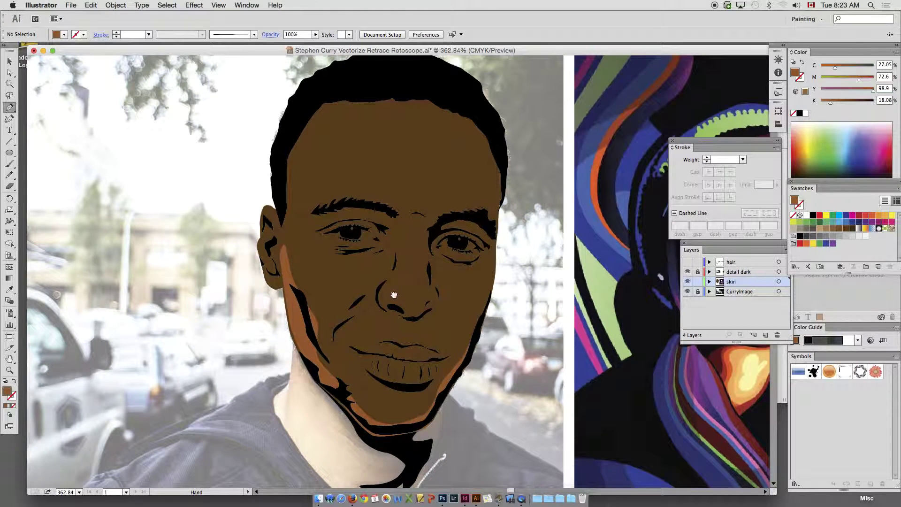
drag(399, 294, 330, 295)
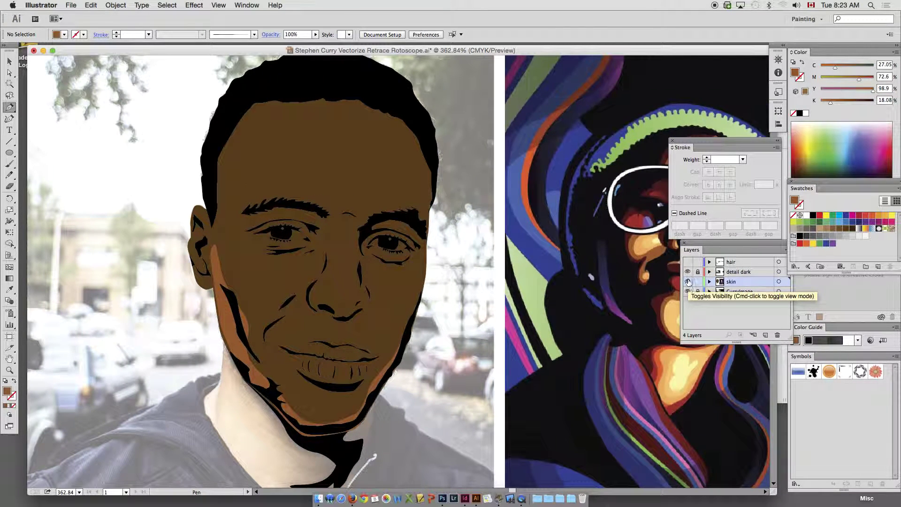
click(687, 281)
click(687, 271)
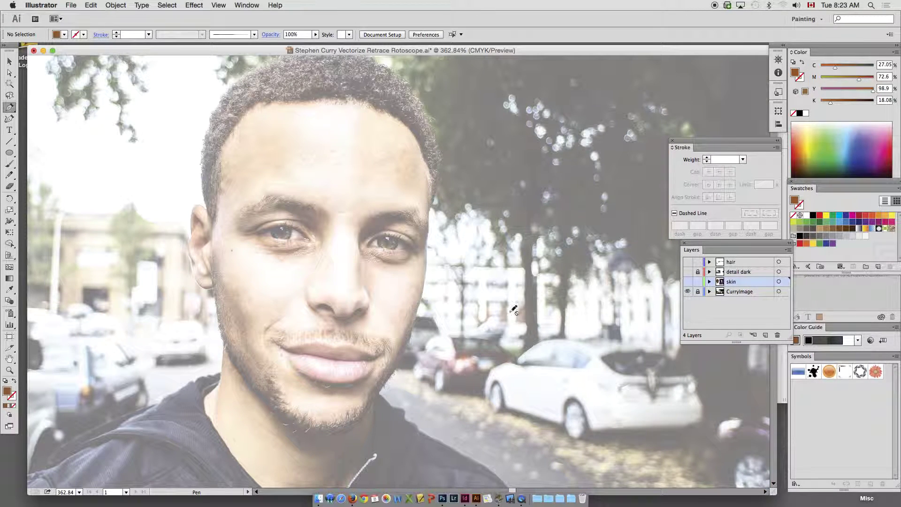
scroll(404, 361, down, 2)
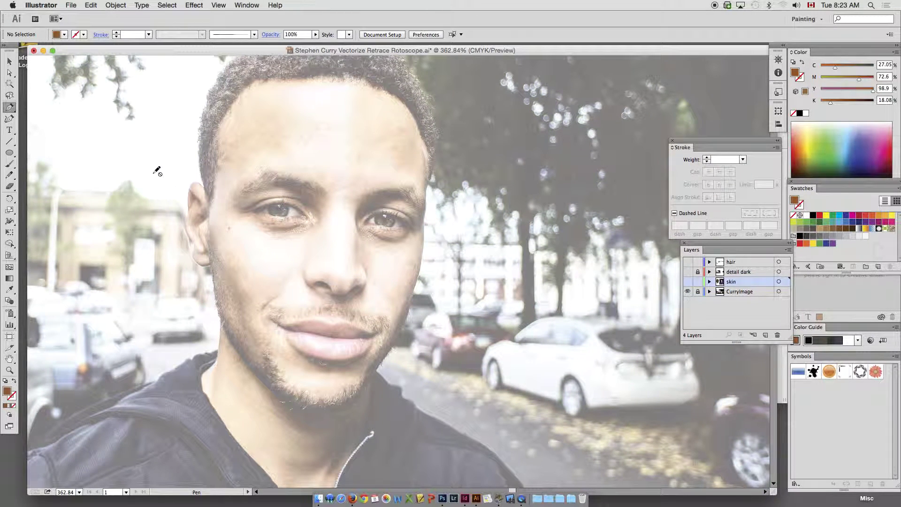
Step: Add a new layer above the skin layer and name it "highlight layer"
click(9, 108)
click(765, 335)
double_click(738, 282)
text(high)
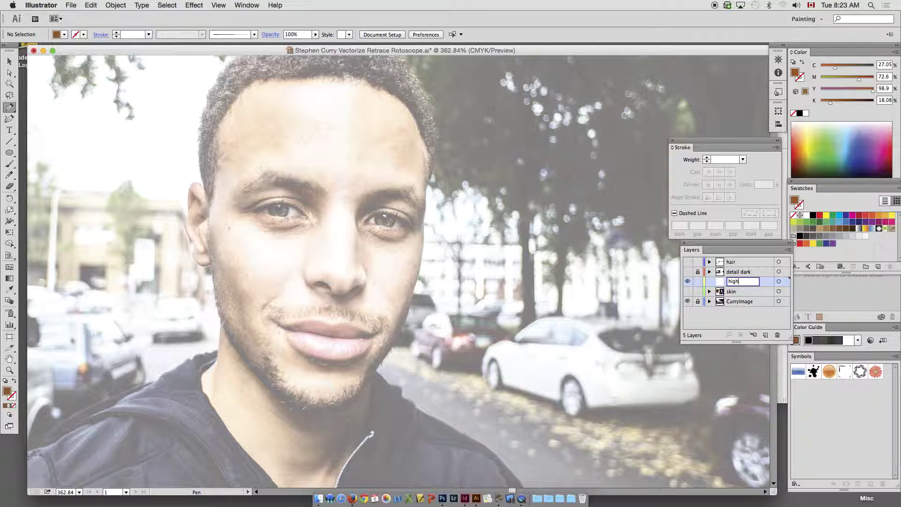
text(light layer)
key(Return)
Step: Start a Pen path down the bridge of the nose, with no fill and a brown 0.15 pt stroke
drag(346, 205, 330, 267)
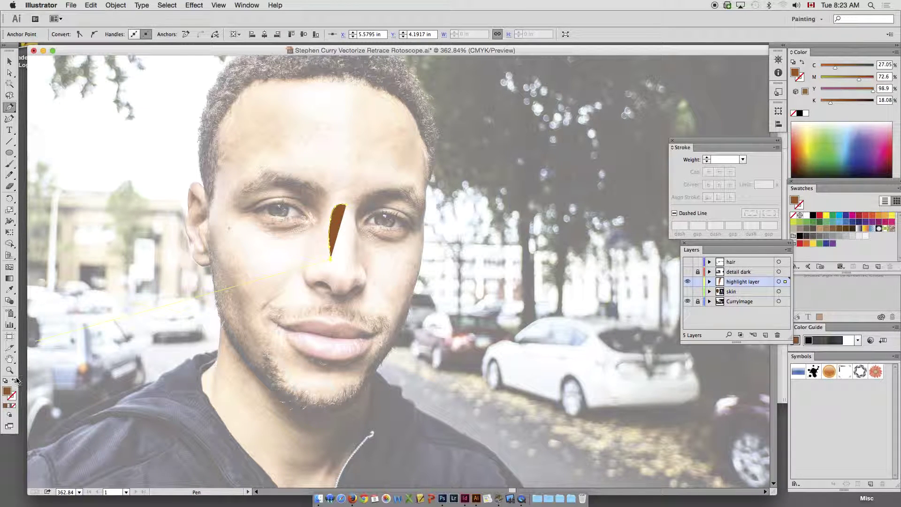
click(13, 381)
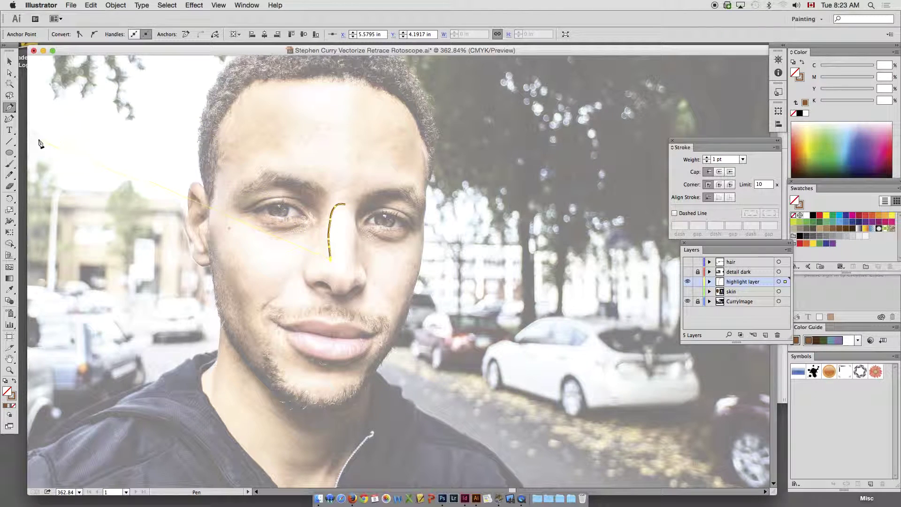
click(8, 143)
click(9, 108)
click(719, 160)
text(.15)
key(Return)
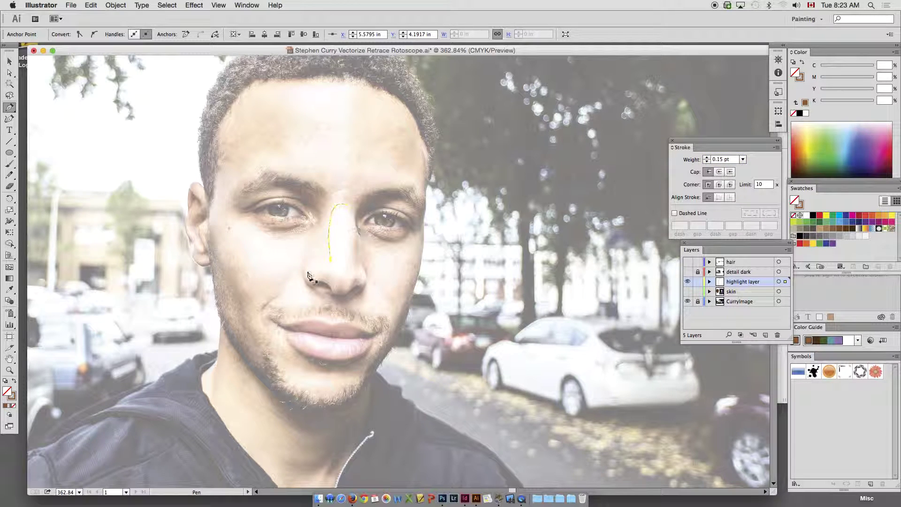
Step: Extend the nose highlight path from the bridge outward to the edge of the nostril
key(super+y)
click(330, 258)
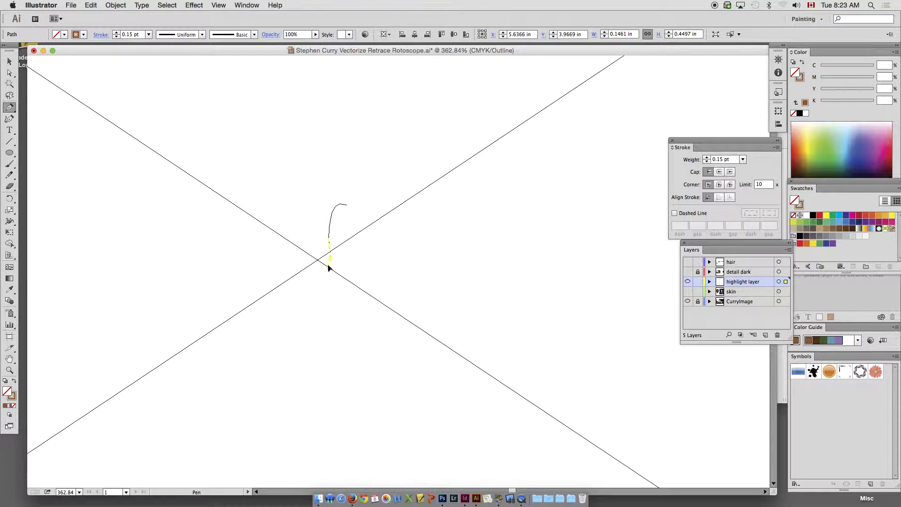
super+click(329, 265)
key(super+y)
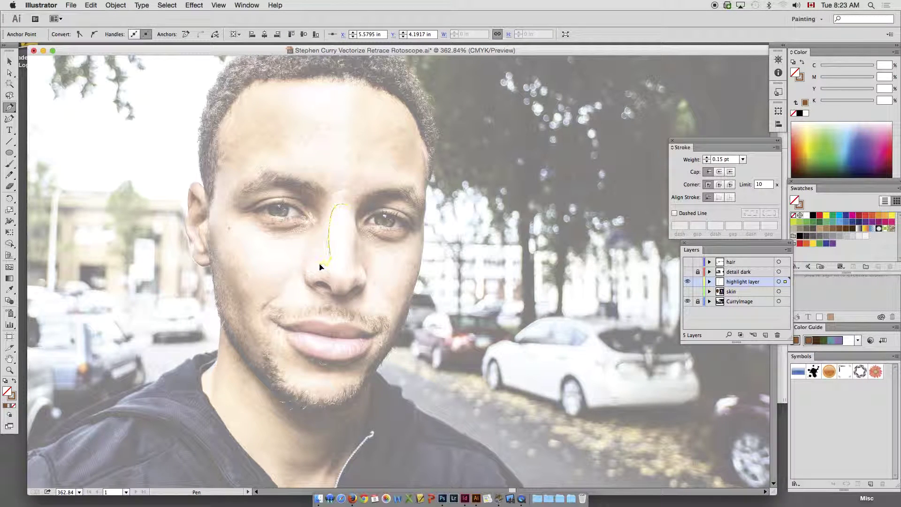
click(309, 268)
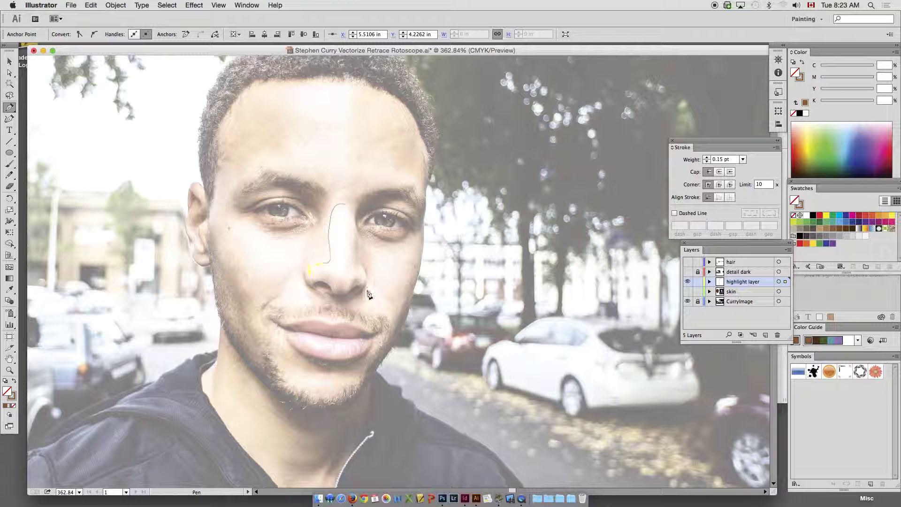
click(785, 282)
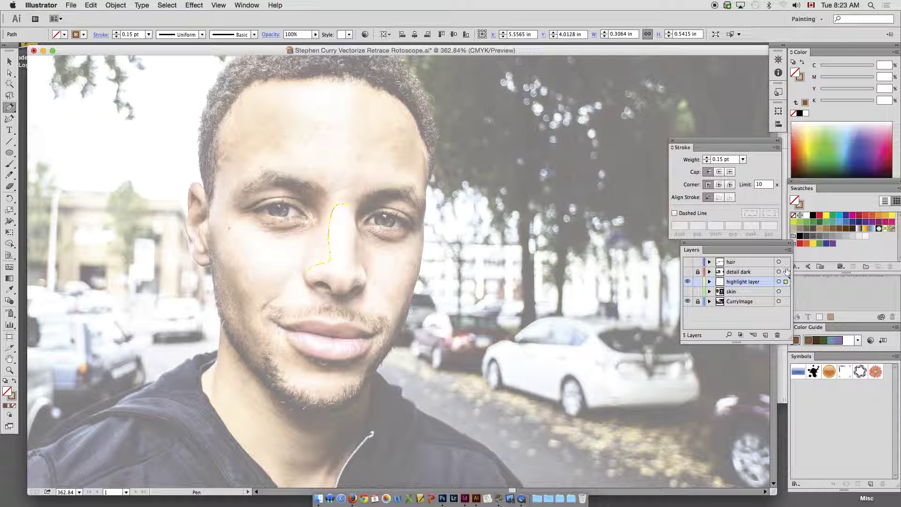
click(788, 250)
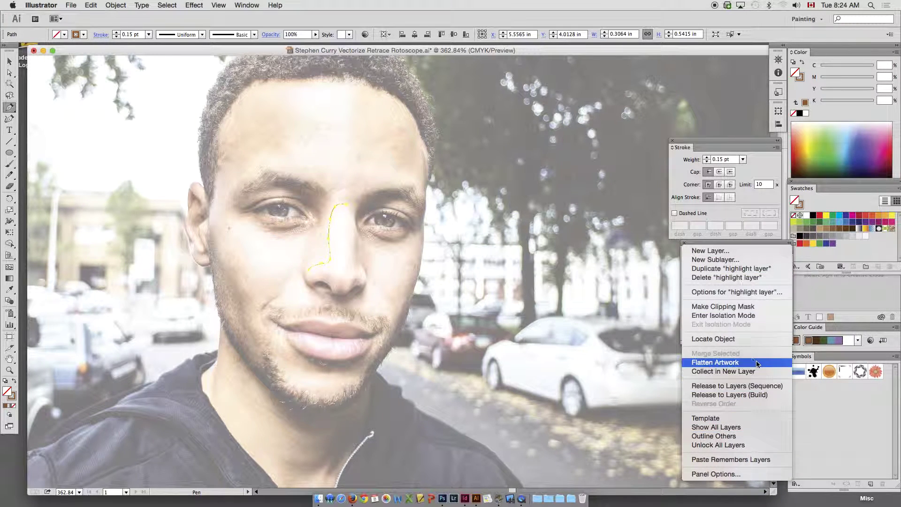
click(775, 246)
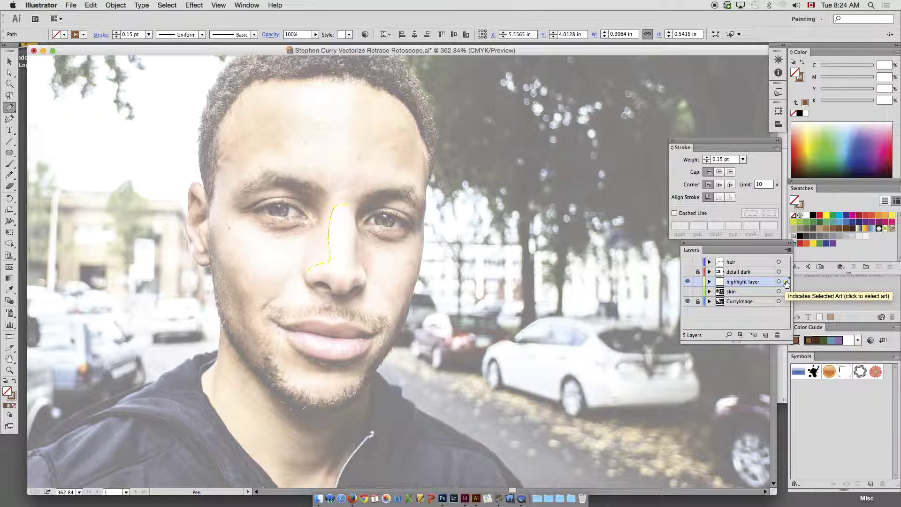
click(789, 249)
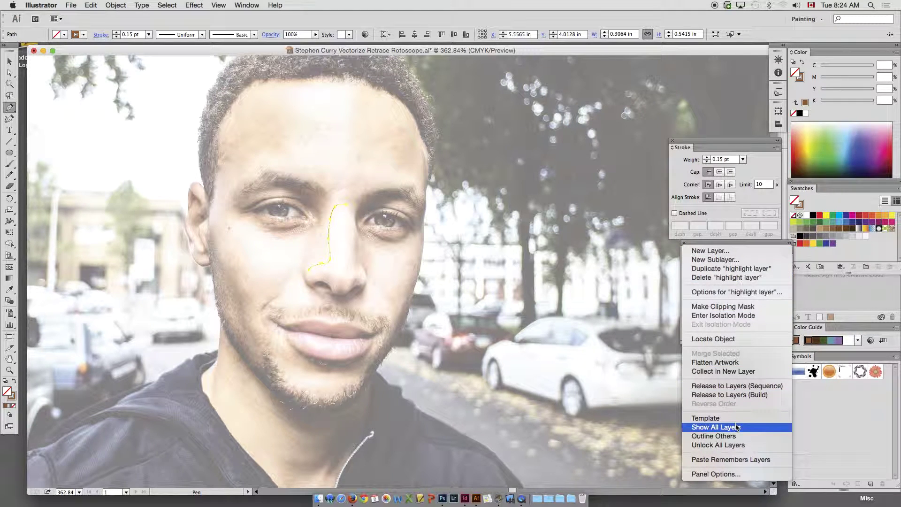
click(714, 474)
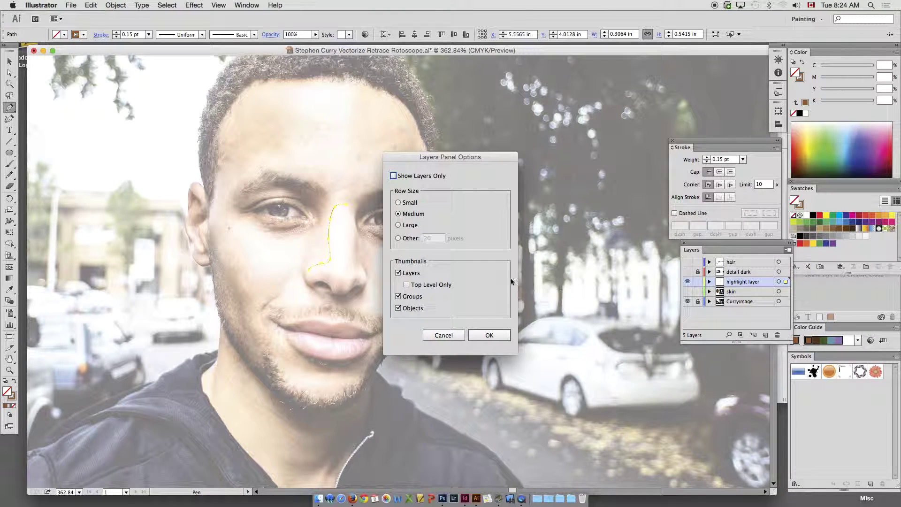
click(394, 176)
click(394, 176)
click(443, 335)
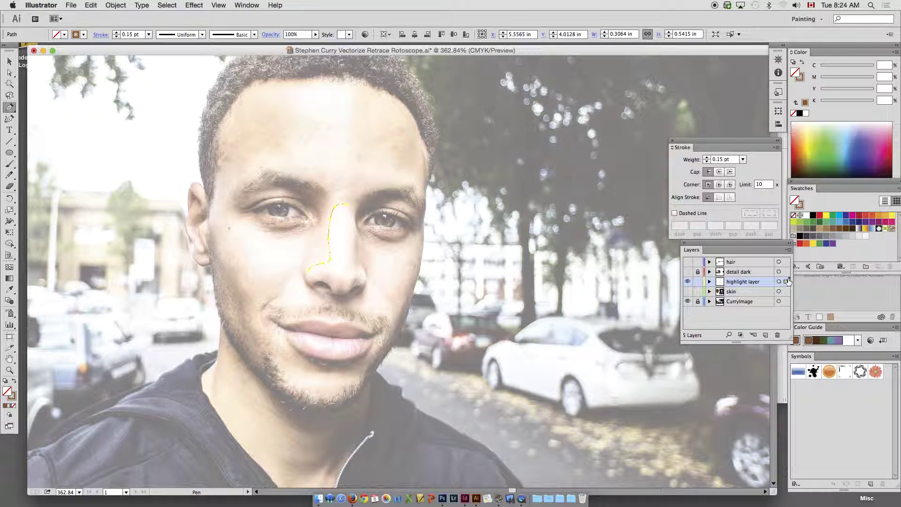
Step: Add a new layer above the highlight layer with Dark Green as its layer colour
click(789, 250)
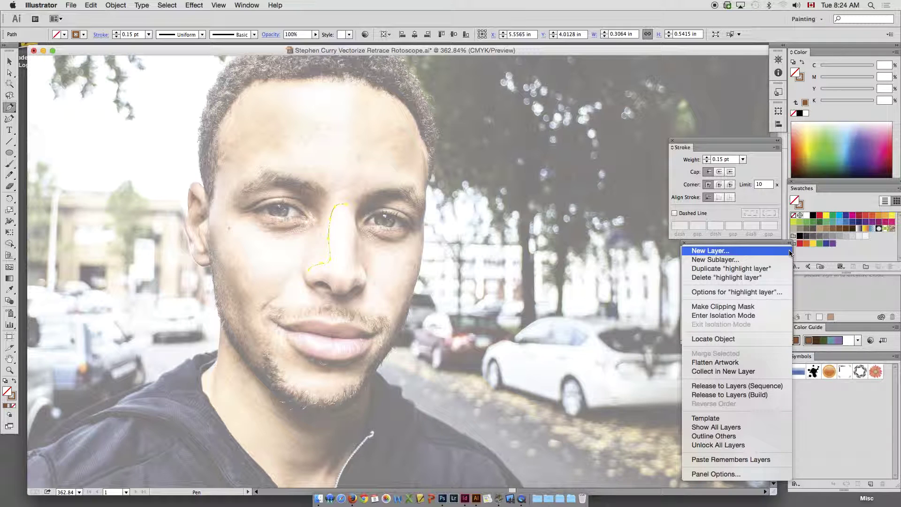
click(788, 252)
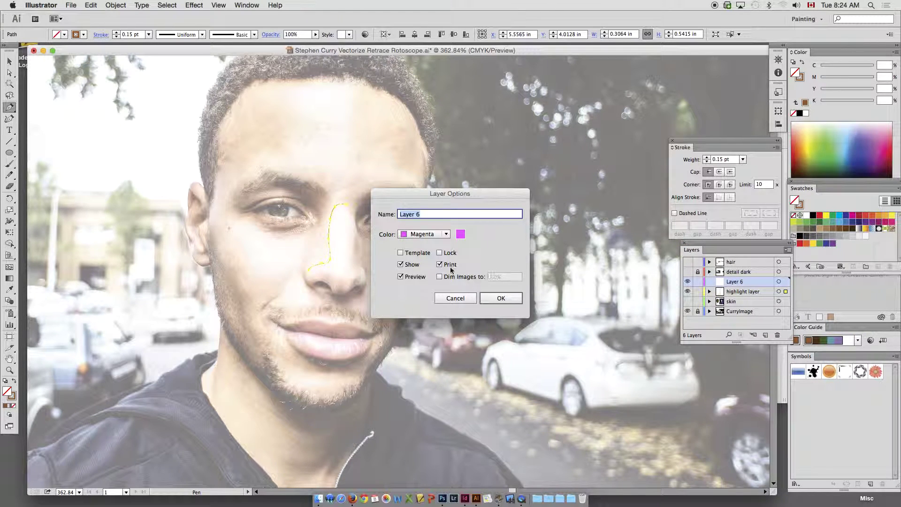
click(425, 233)
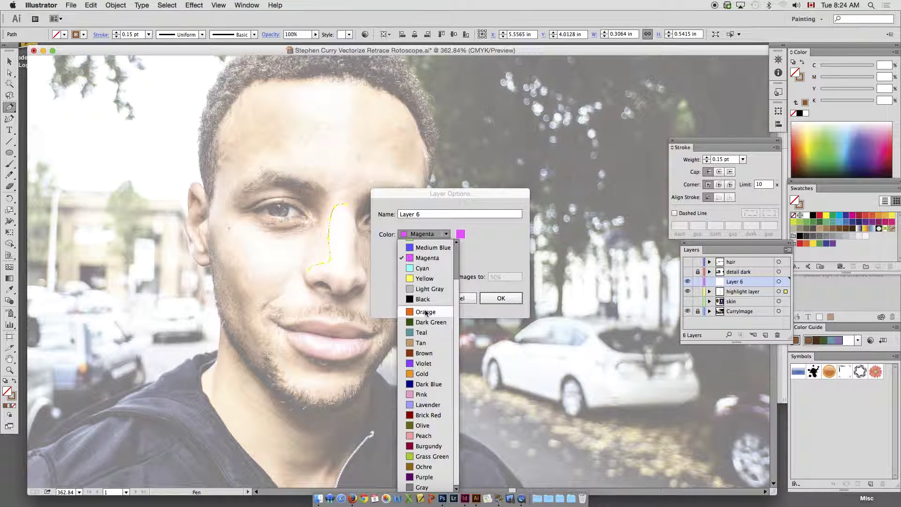
click(425, 324)
click(436, 233)
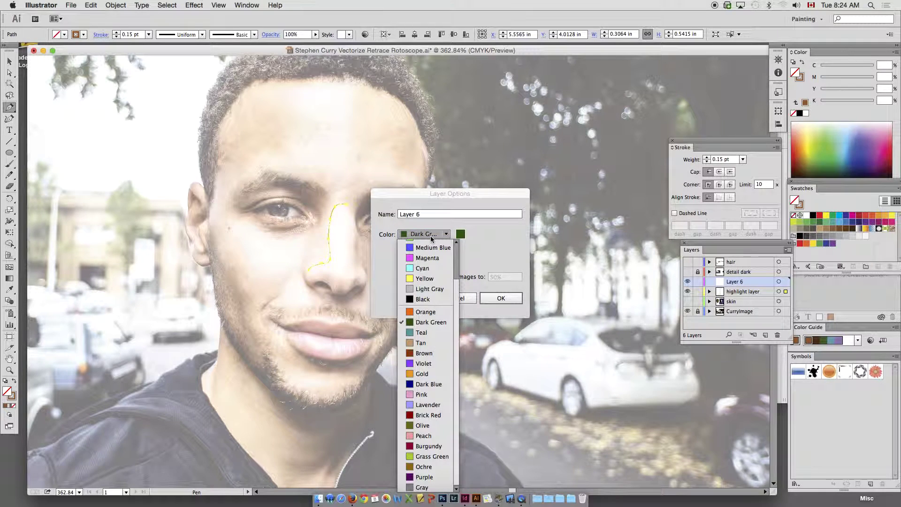
click(500, 300)
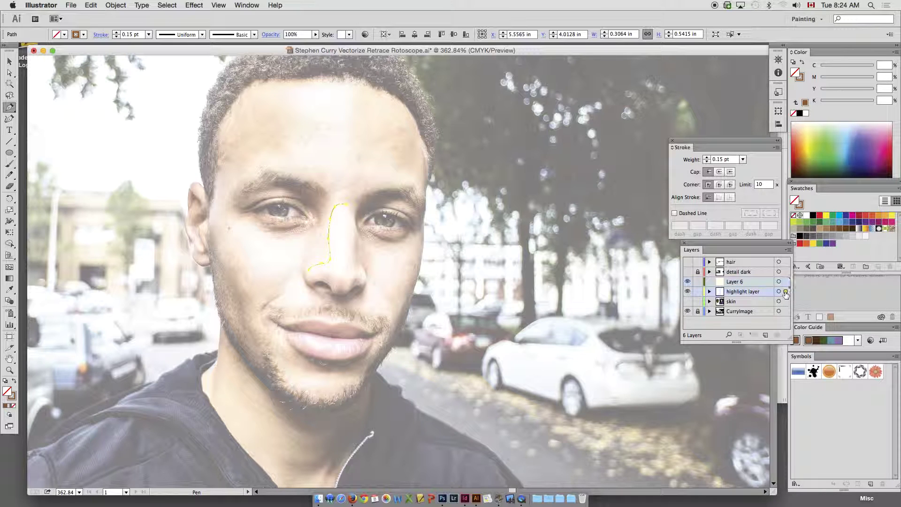
Step: Change the highlight layer's layer colour to Dark Green
double_click(750, 292)
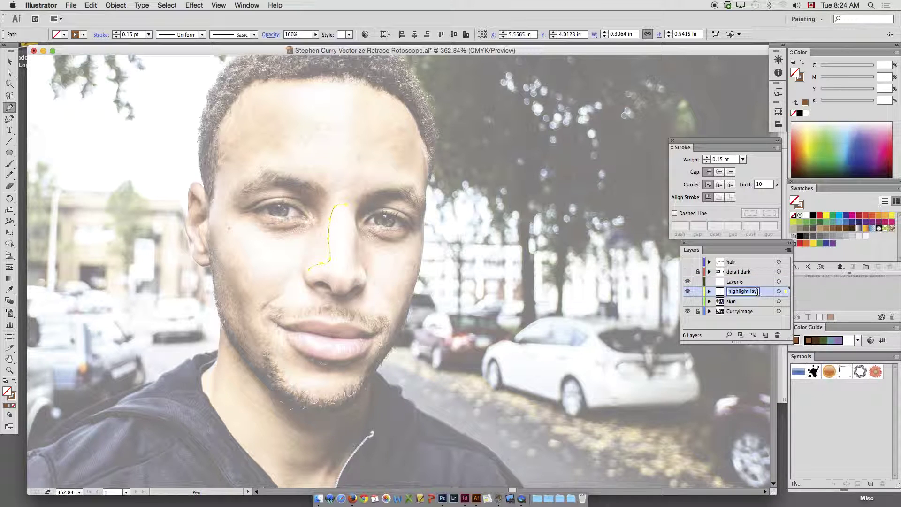
double_click(721, 292)
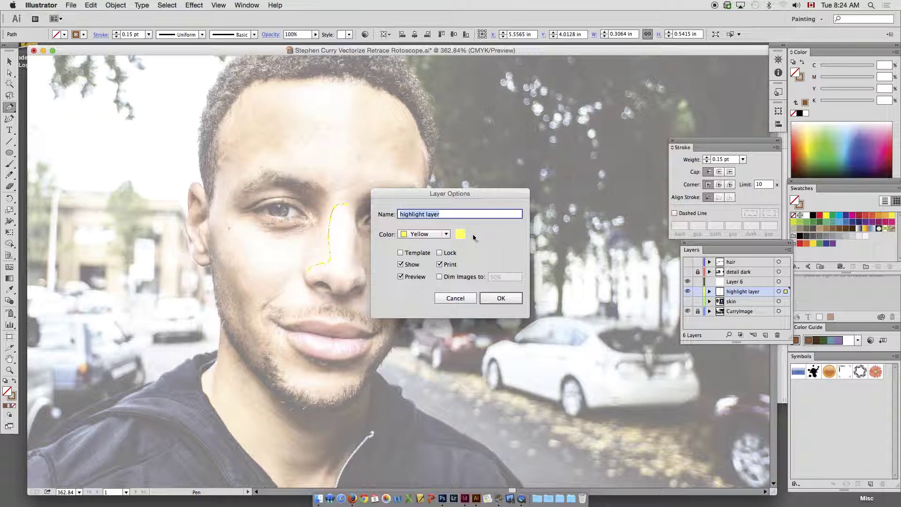
click(443, 233)
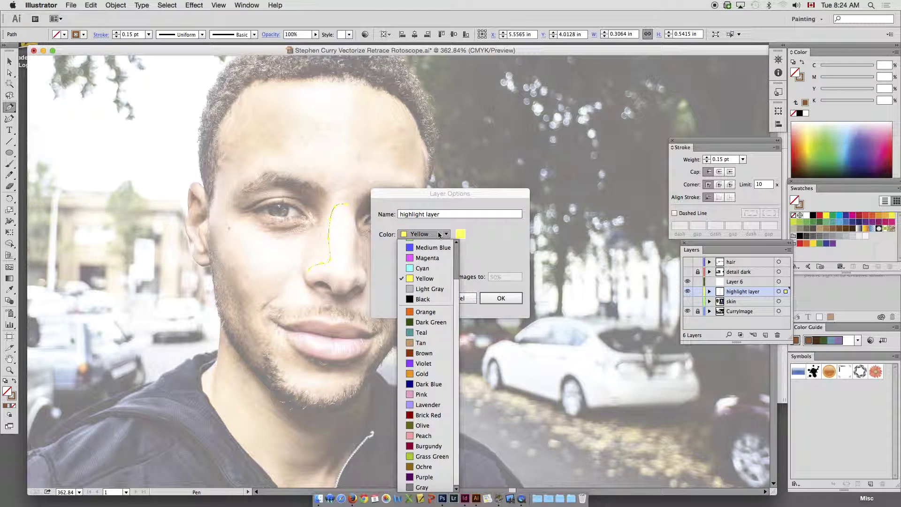
click(431, 322)
click(498, 299)
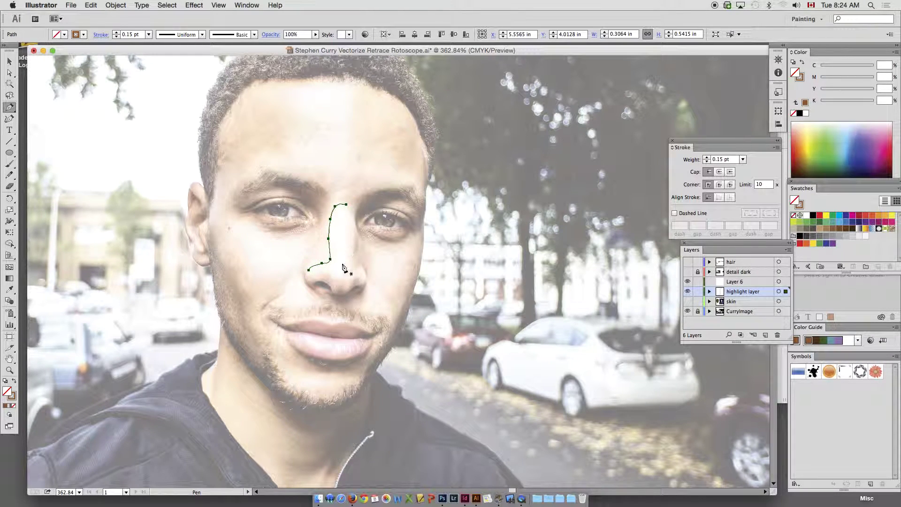
Step: Continue the nose highlight path under the tip and up the opposite side, closing it at the top of the bridge
drag(309, 270, 322, 276)
drag(325, 274, 355, 225)
drag(354, 217, 351, 208)
click(346, 204)
Step: Draw a closed highlight outline on the forehead from hairline to brows, about 0.96 in wide and 0.83 in high
drag(327, 84, 317, 84)
drag(277, 84, 290, 107)
drag(291, 117, 289, 124)
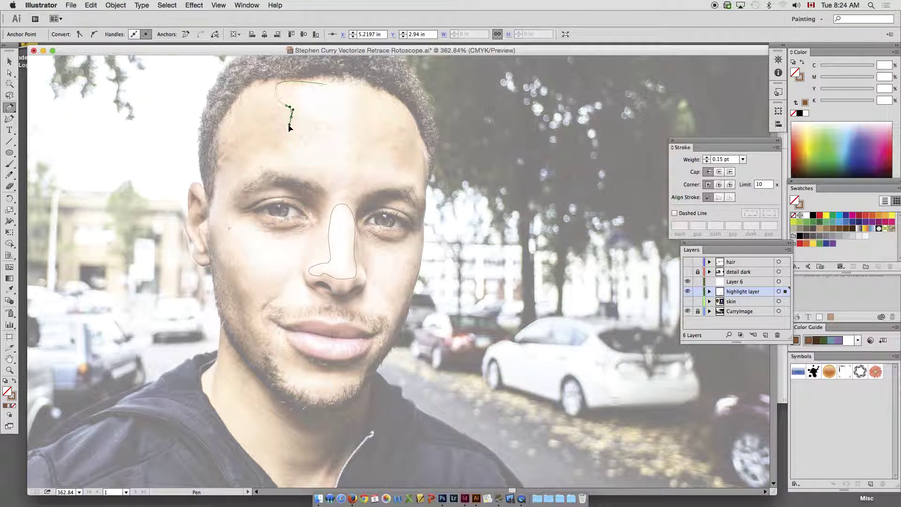
drag(283, 162, 328, 184)
drag(346, 183, 358, 125)
drag(353, 98, 316, 84)
key(super+z)
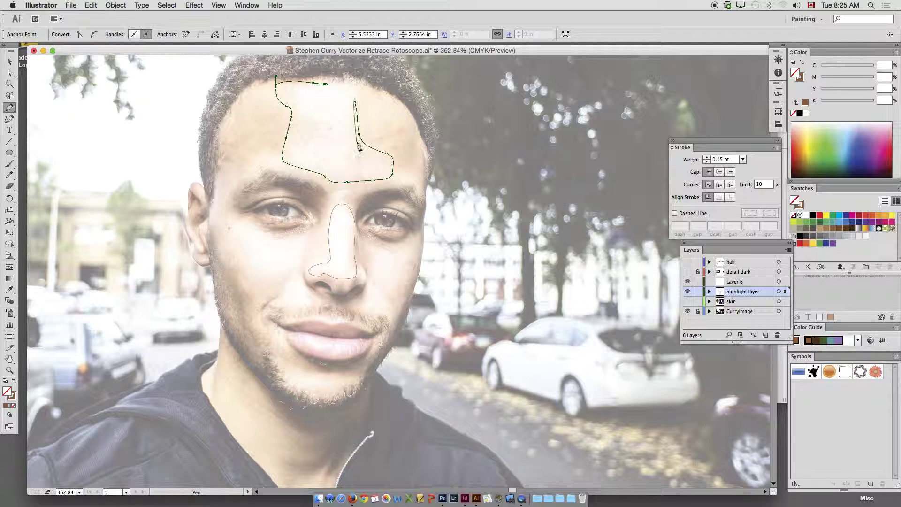
click(327, 84)
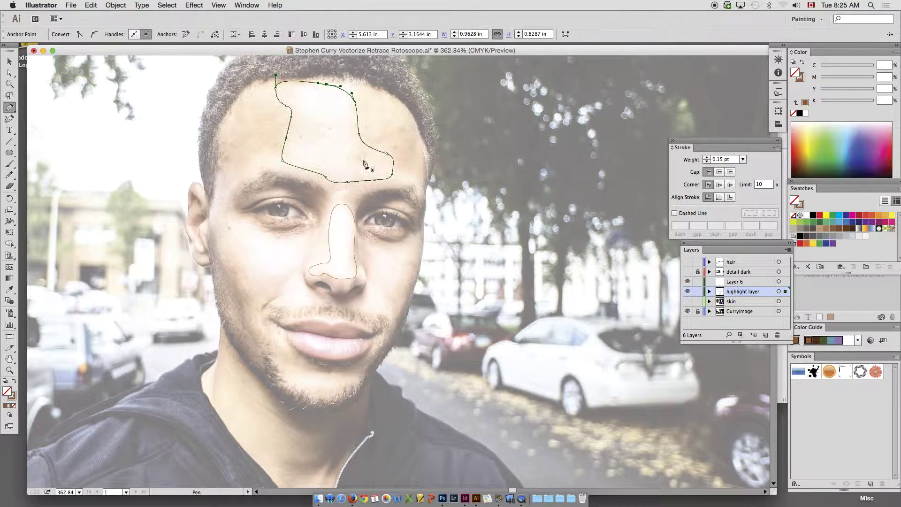
Step: Draw a closed highlight outline on the cheek on the photo's right side, from under the eye to beside the mouth
drag(389, 247, 369, 273)
click(377, 286)
drag(350, 305, 412, 279)
click(384, 317)
click(418, 236)
click(389, 248)
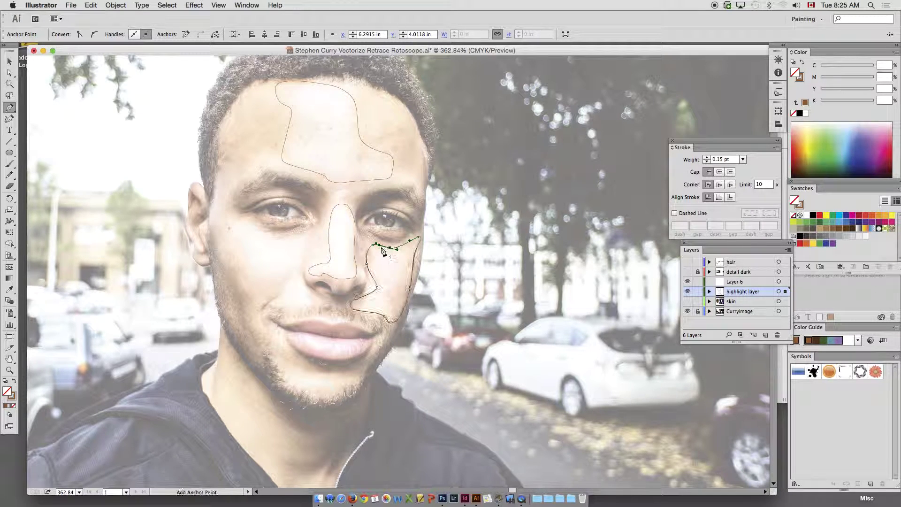
Step: Draw a closed, rounded highlight outline on the cheek on the photo's left side, below the eye
click(309, 244)
drag(297, 267, 234, 254)
drag(230, 216, 302, 261)
key(super+z)
Step: Draw a narrow closed highlight outline on the temple beside the ear and a flat one on the chin below the lips
key(v)
super+click(235, 168)
click(226, 174)
drag(215, 191, 236, 175)
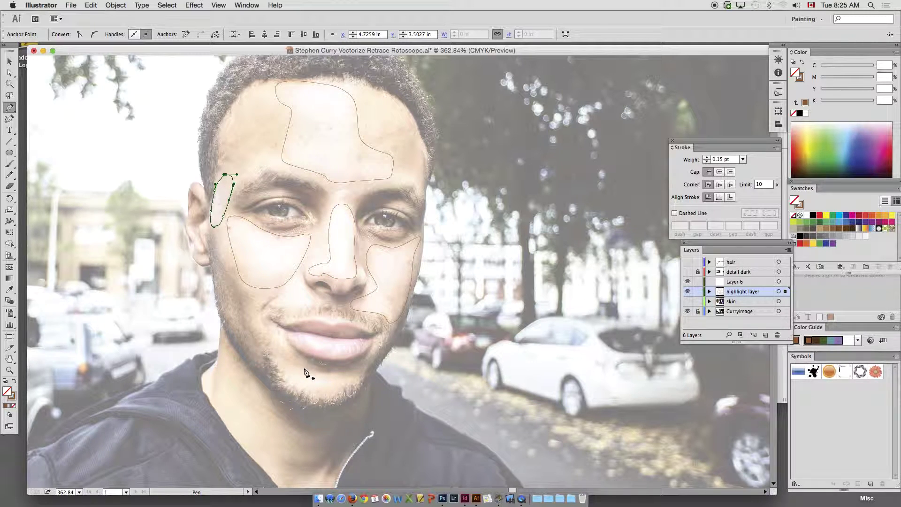
mouse_move(306, 368)
mouse_down()
mouse_move(292, 369)
mouse_move(288, 385)
mouse_move(316, 391)
mouse_move(361, 372)
mouse_up()
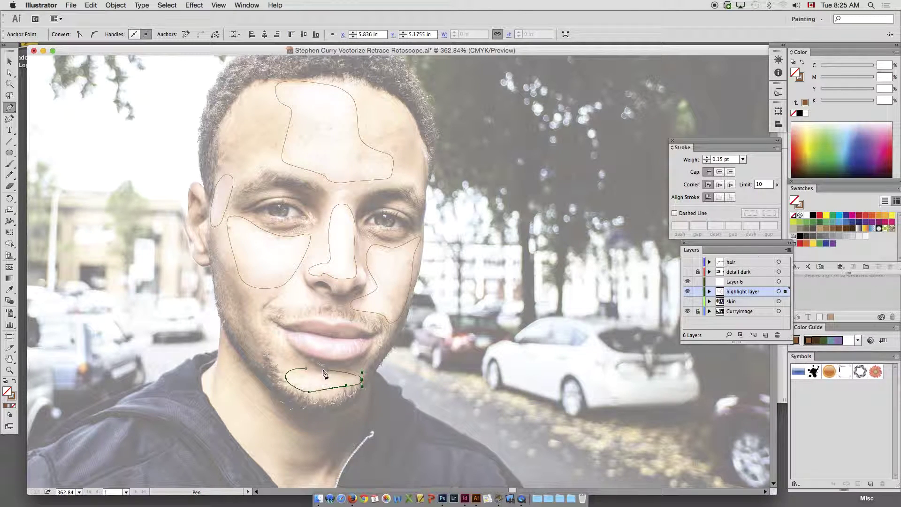
mouse_move(306, 369)
mouse_down()
mouse_move(302, 376)
mouse_move(290, 367)
mouse_up()
Step: Fill the forehead, temple, cheek and nose highlights with the pale yellow sampled from the reference illustration's chin, using the skin layer as backdrop
click(10, 62)
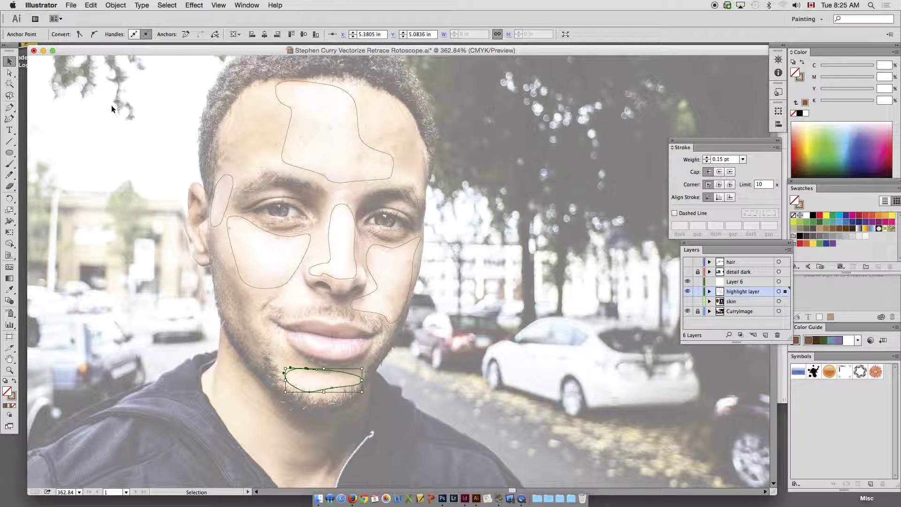
click(286, 162)
drag(198, 136, 393, 351)
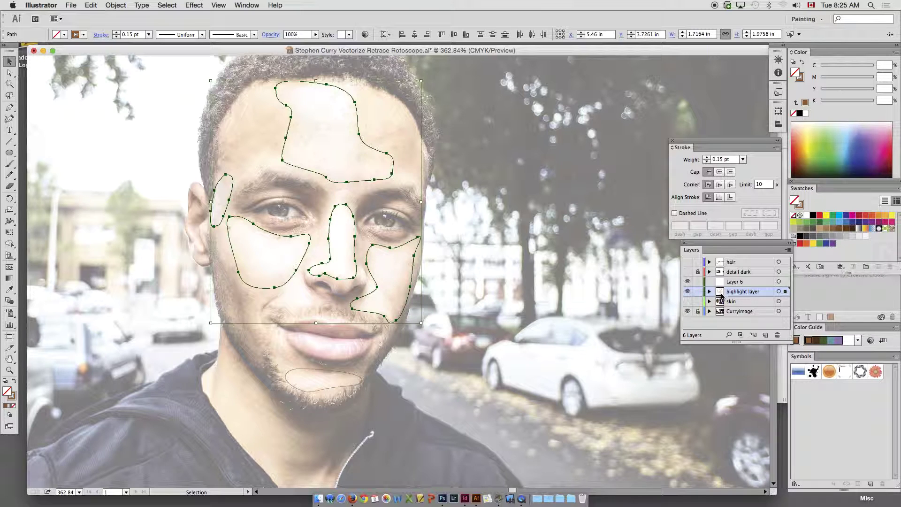
click(687, 303)
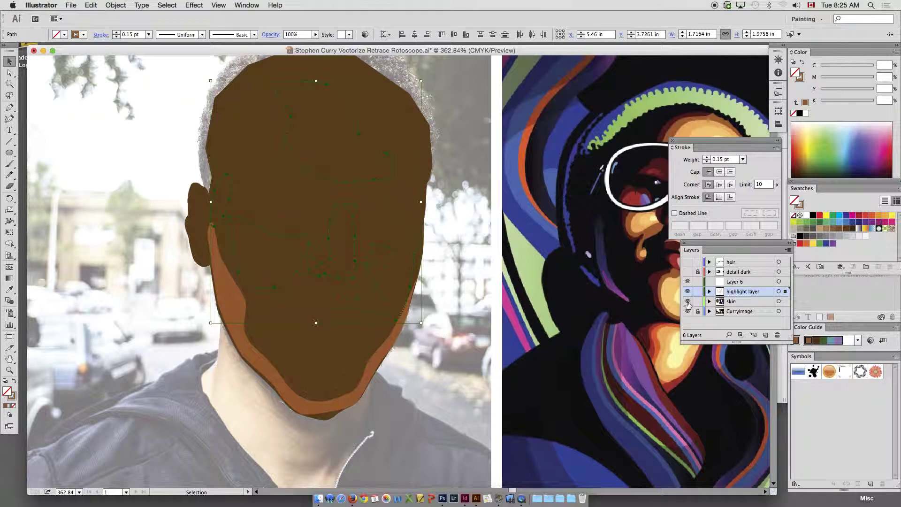
drag(470, 259, 358, 270)
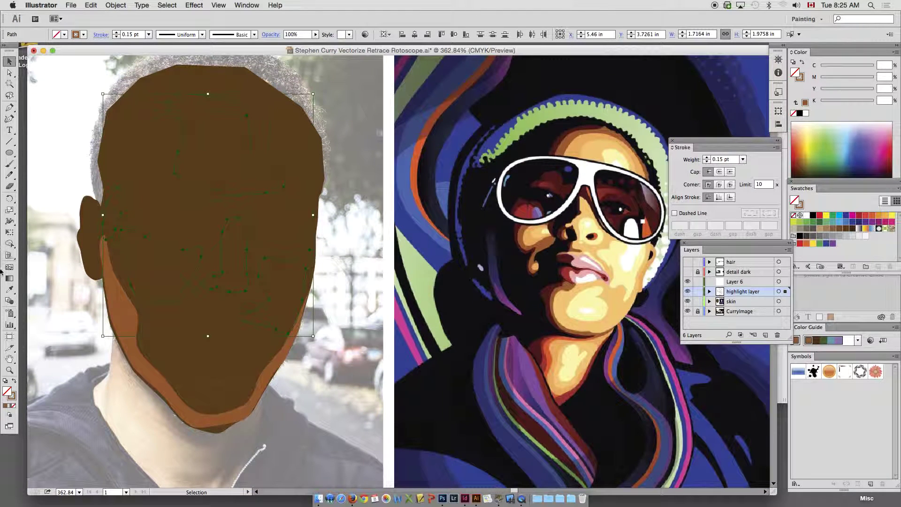
click(9, 289)
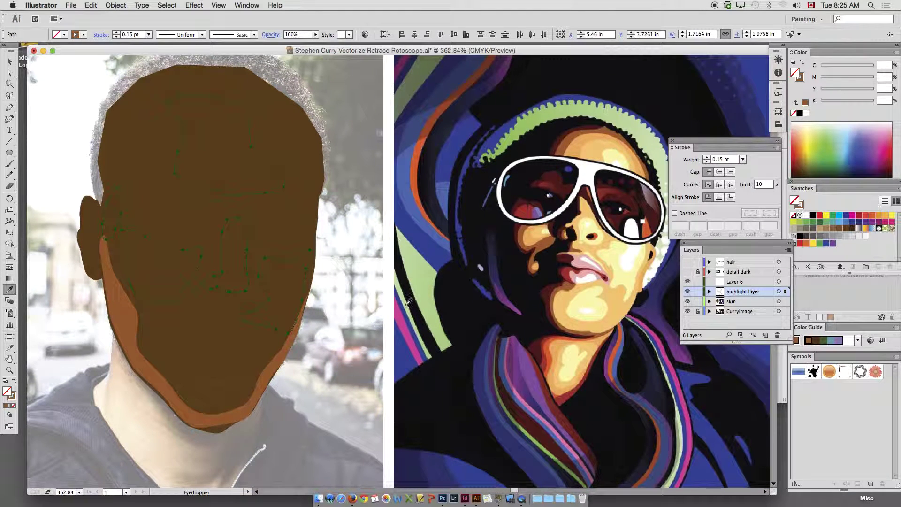
click(563, 300)
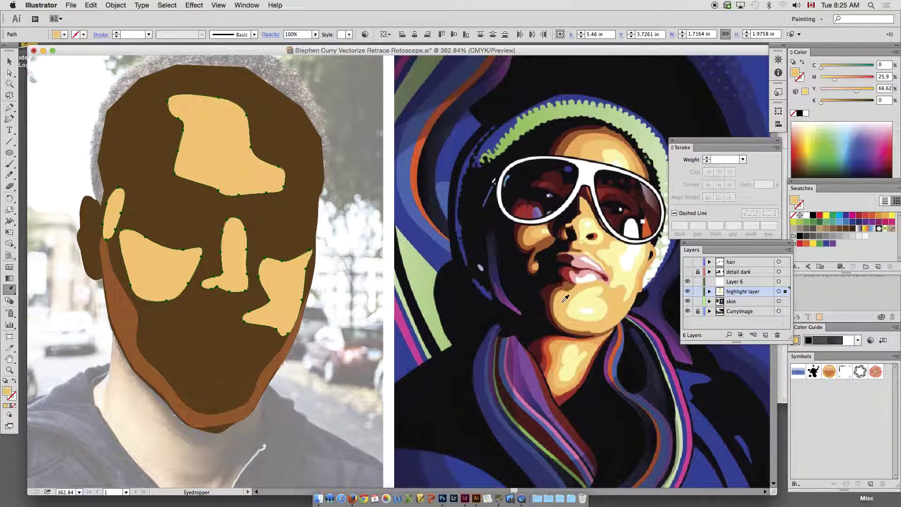
click(590, 300)
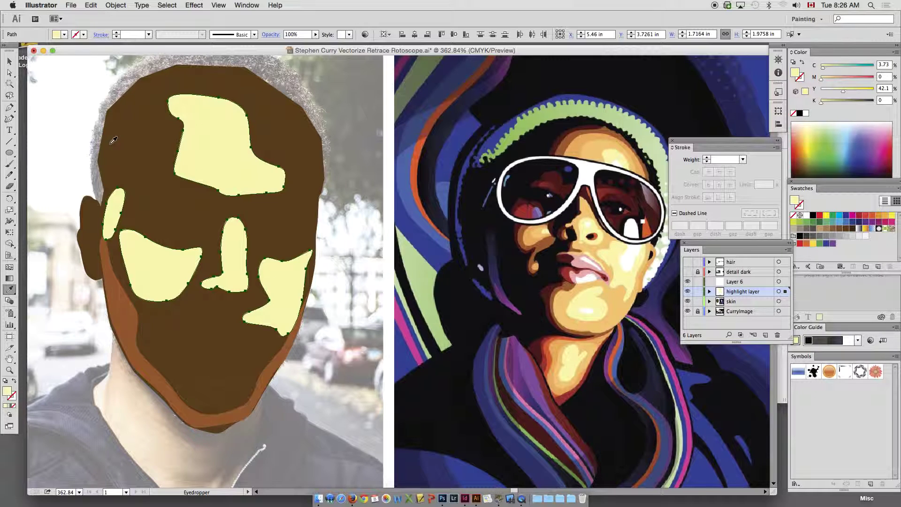
click(9, 62)
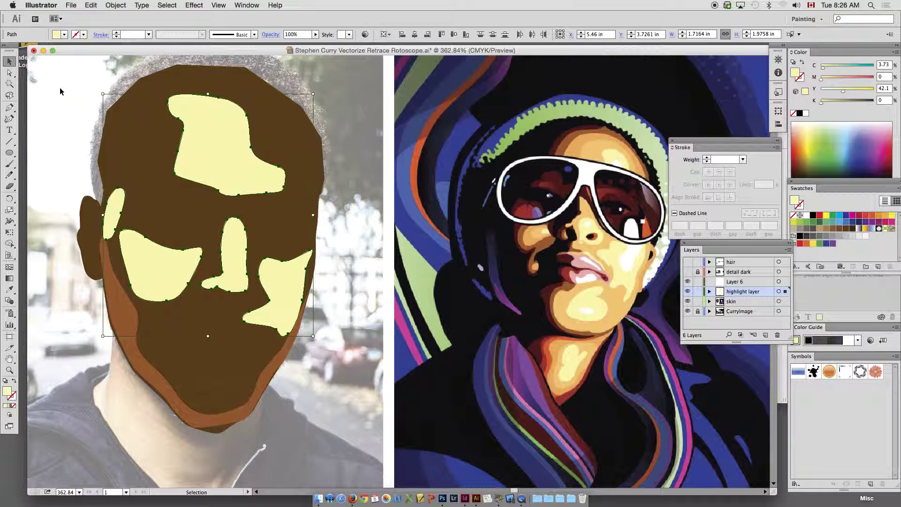
click(357, 227)
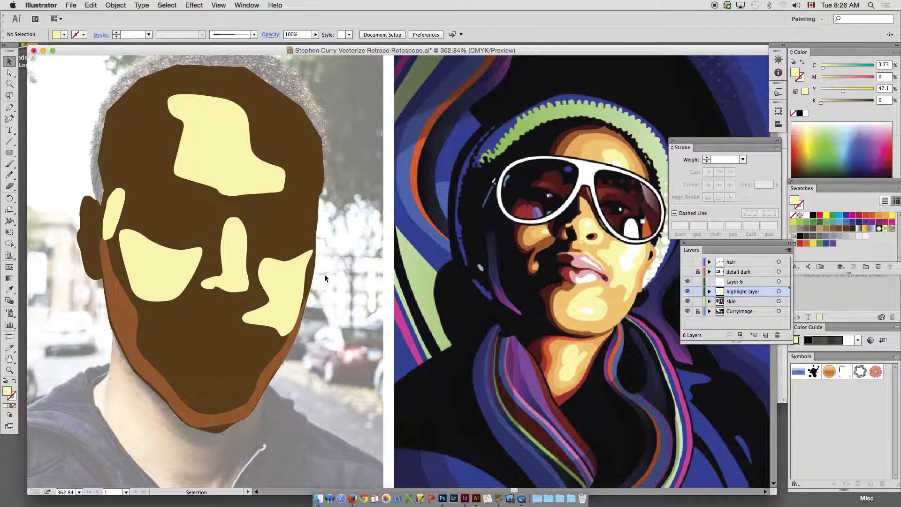
Step: Hide the skin layer and trace the lips as a closed pale yellow shape, about 0.76 in wide and 0.34 in high
click(687, 301)
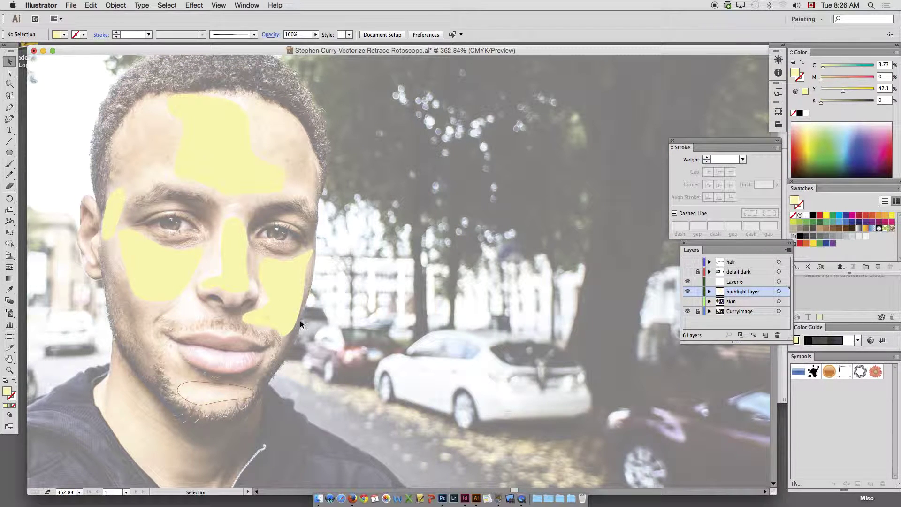
click(9, 108)
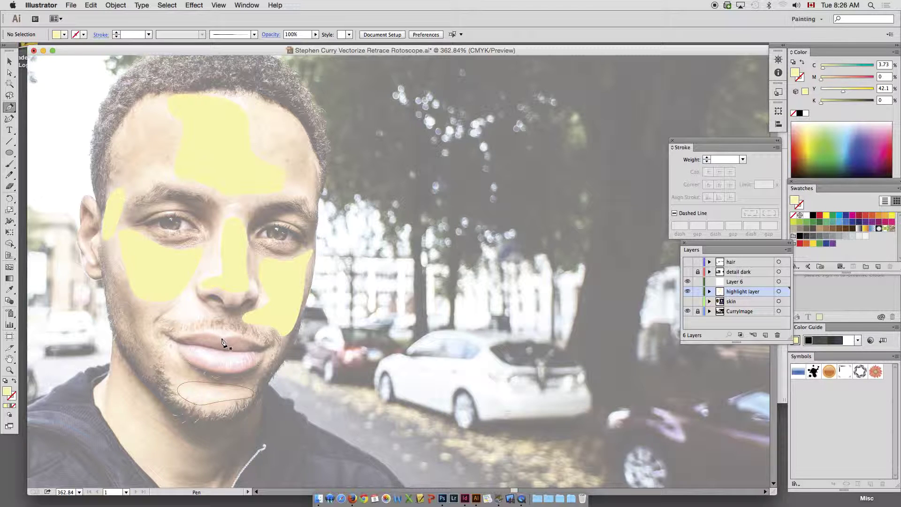
mouse_move(205, 336)
mouse_down()
mouse_move(230, 336)
mouse_move(198, 334)
mouse_up()
drag(188, 337, 184, 338)
drag(177, 340, 178, 348)
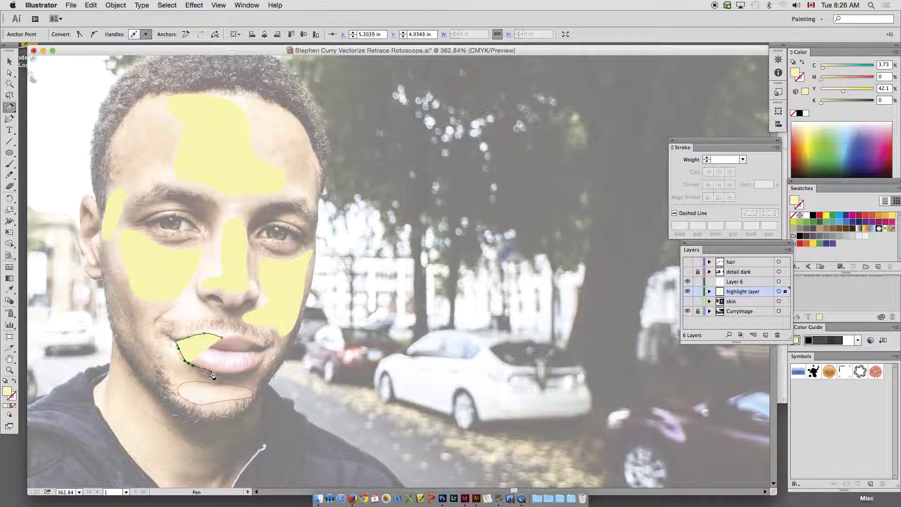
drag(233, 373, 215, 327)
key(super+z)
click(266, 347)
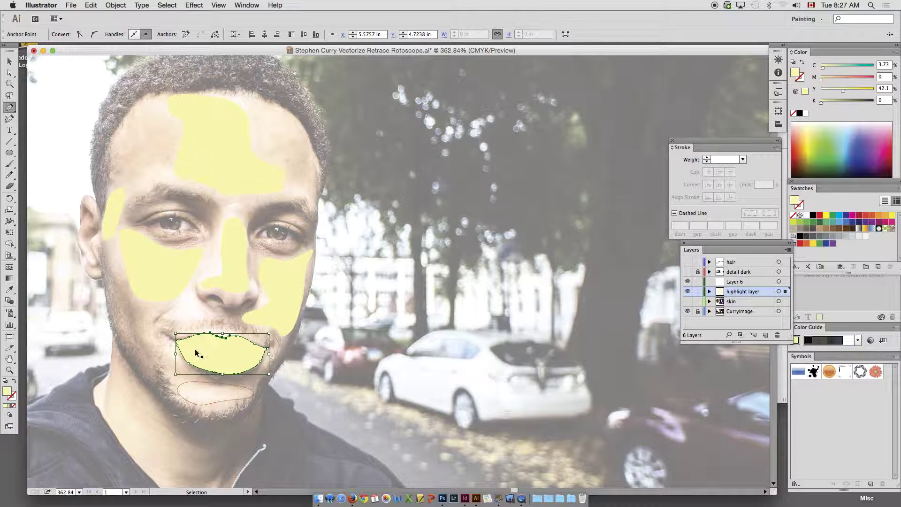
Step: Fill the chin highlight outline with the pale yellow sampled from the cheek highlight
key(super)
super+click(217, 383)
click(10, 289)
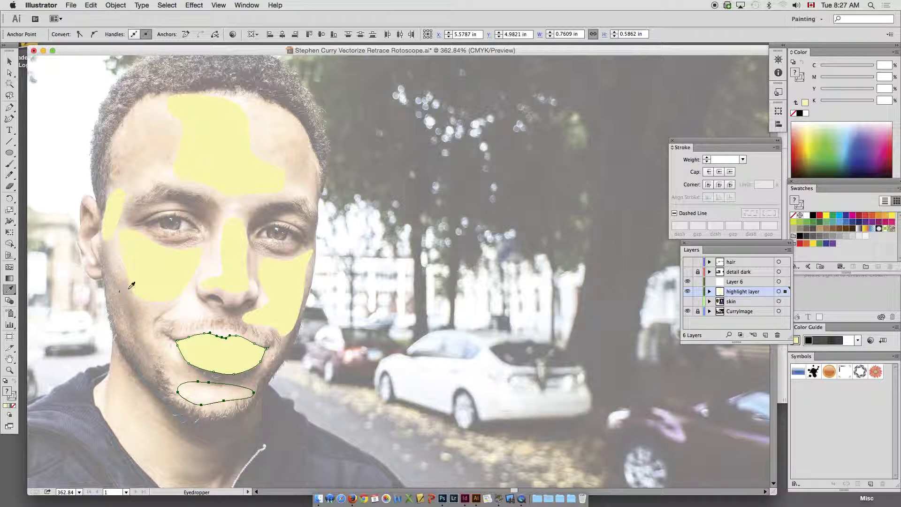
click(140, 277)
key(v)
super+click(281, 321)
Step: Recolour the lips shape with the dark blue swatch C=100 M=95 Y=5 K=0 after trying the brown C=30 M=50 Y=75 K=10
super+click(241, 359)
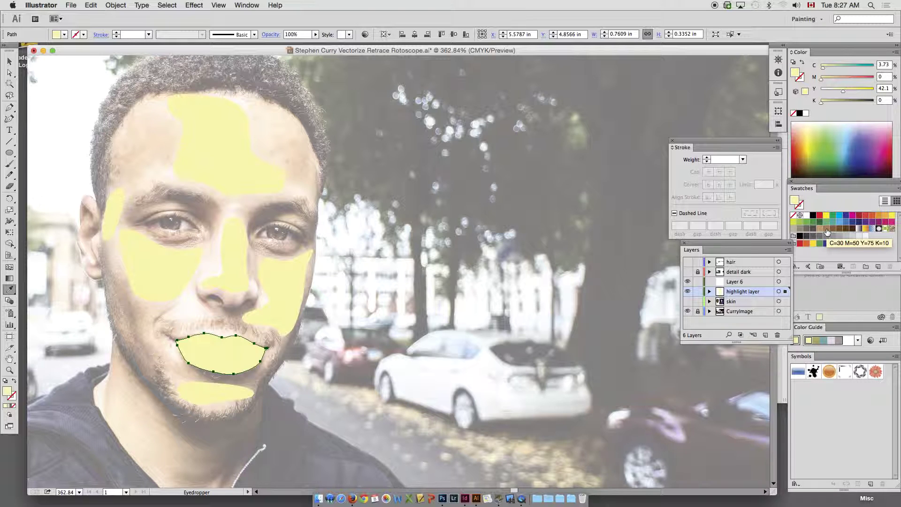
click(827, 230)
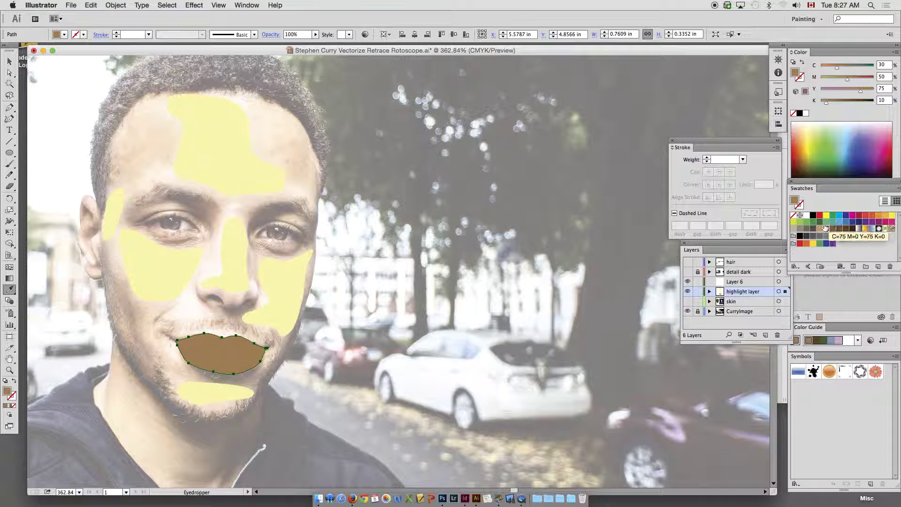
click(852, 222)
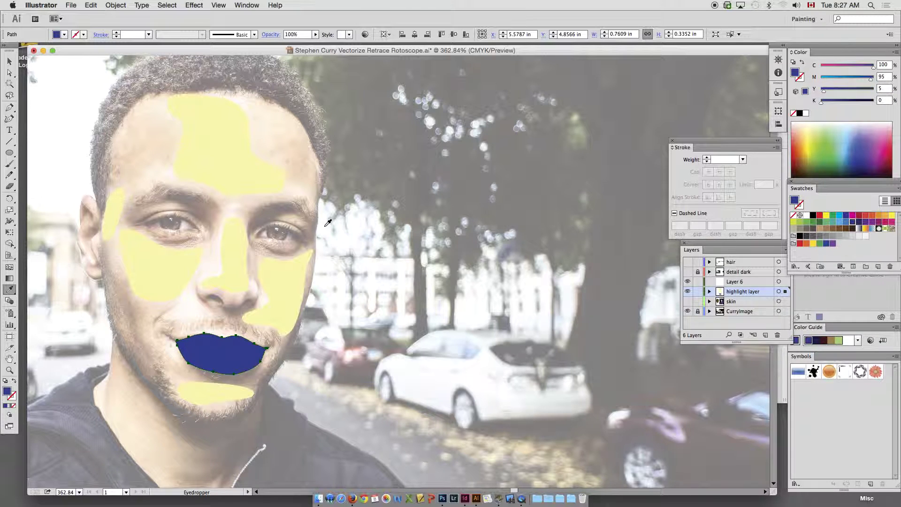
Step: Show the skin layer again and fill the lips with the dark red sampled from the reference illustration's lips
click(10, 62)
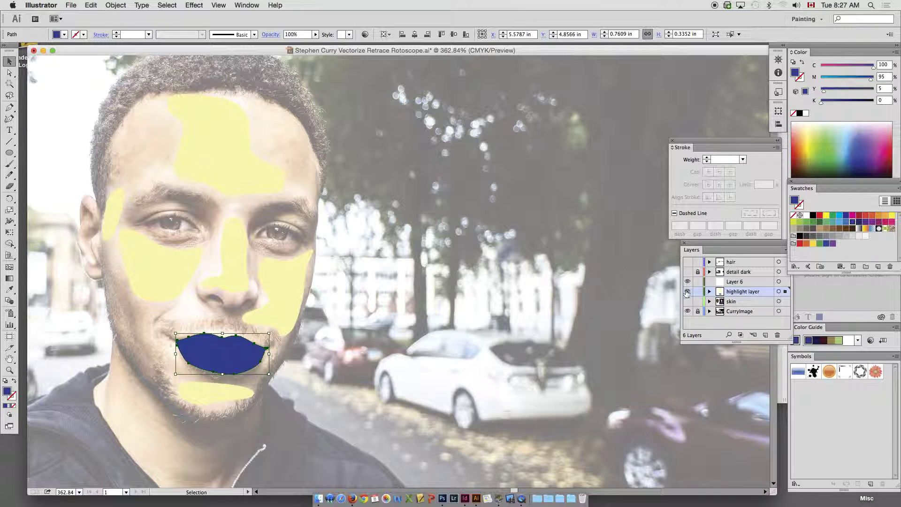
click(688, 301)
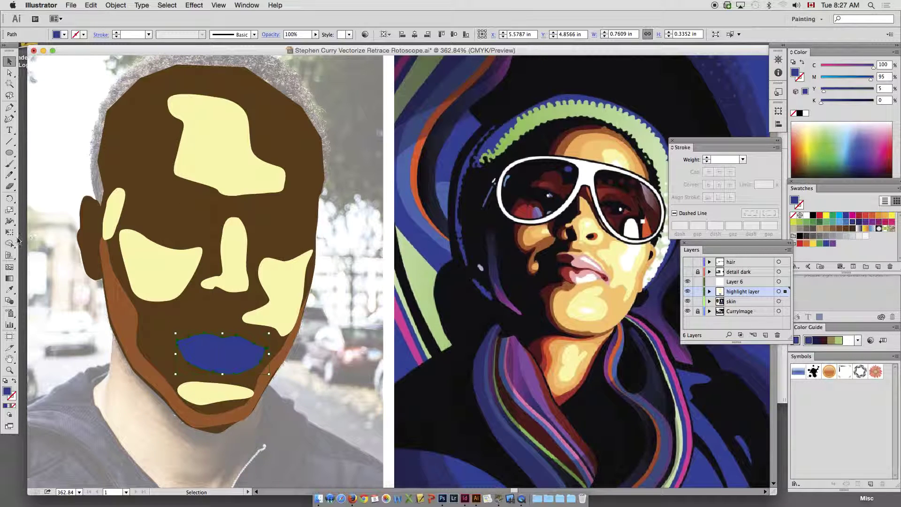
click(9, 289)
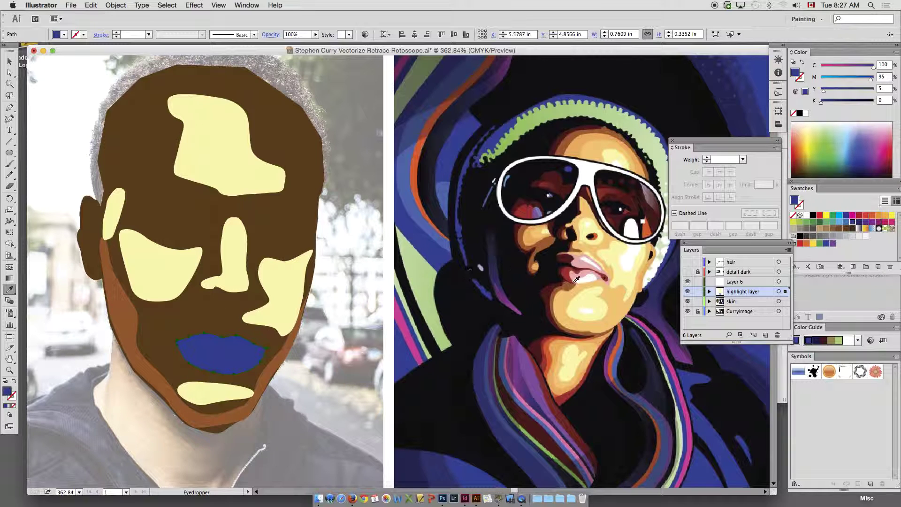
click(565, 270)
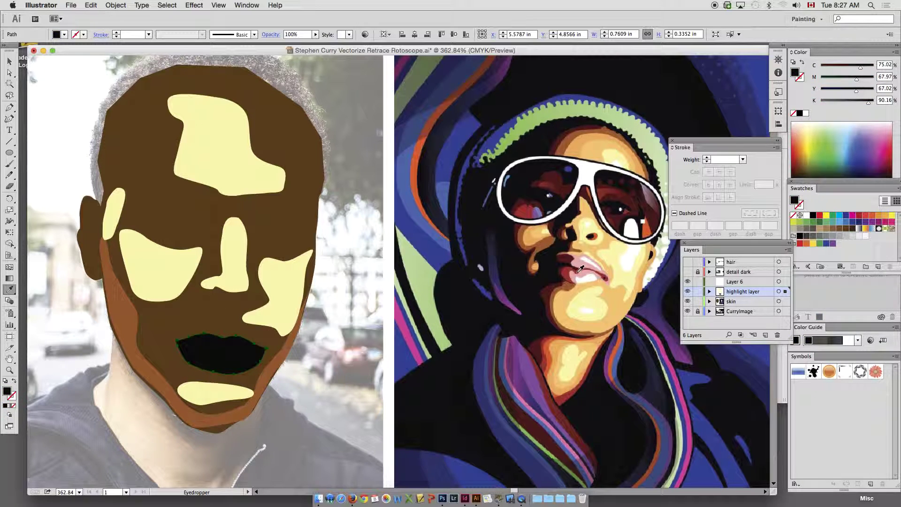
click(567, 273)
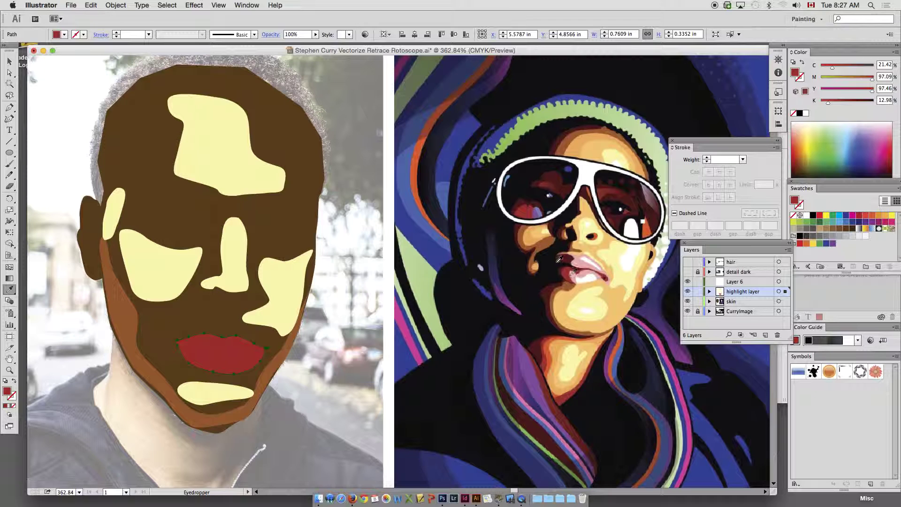
click(9, 62)
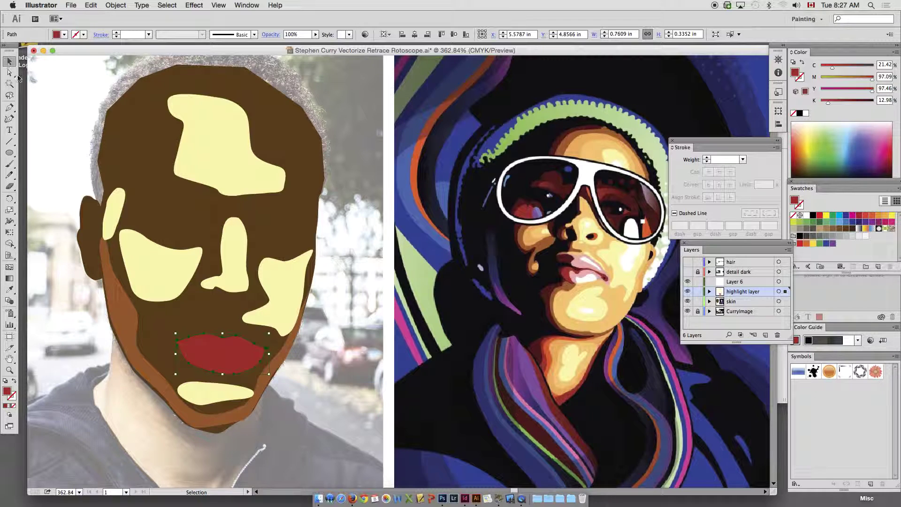
Step: Show the detail dark layer and try recolouring the brown face shape with a forehead tone sampled from the original photo
click(688, 272)
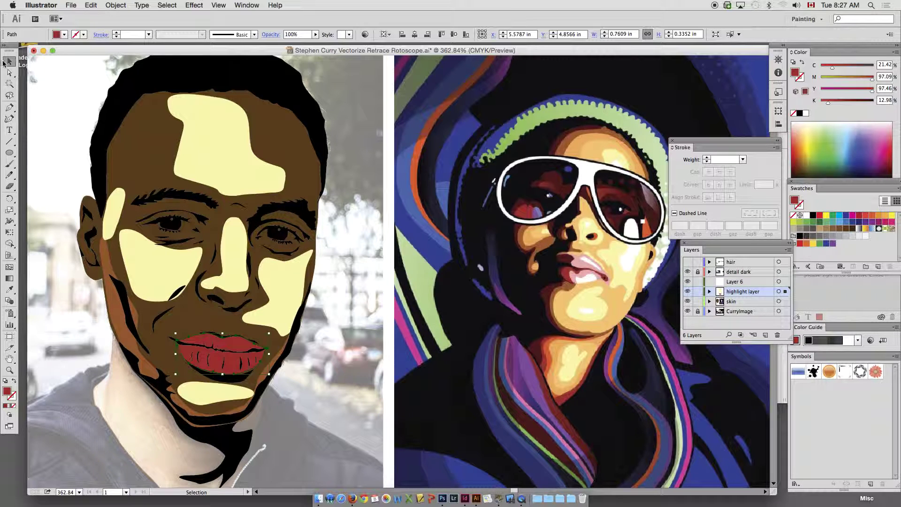
click(144, 137)
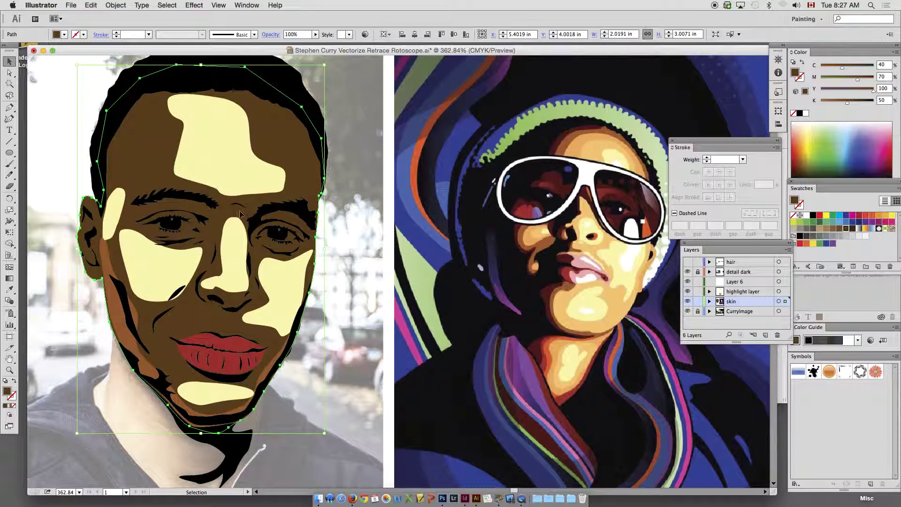
drag(253, 211, 328, 203)
alt+super+click(286, 214)
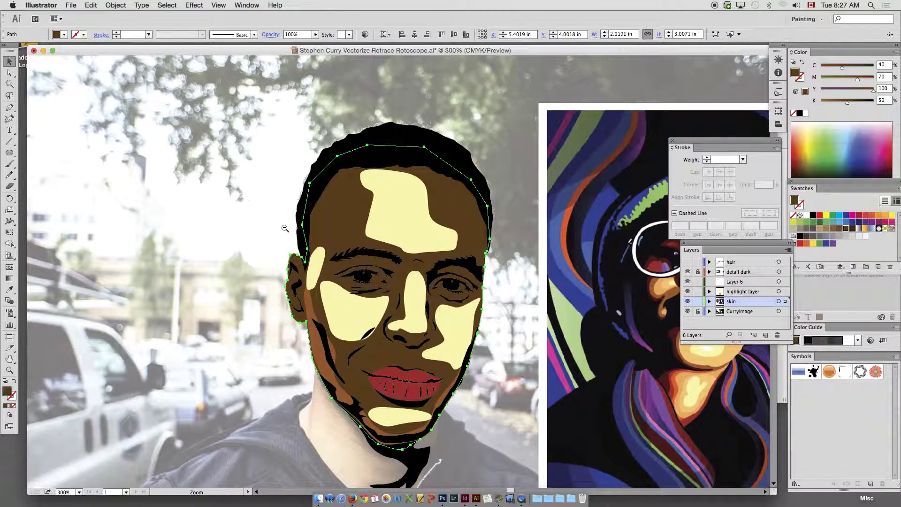
alt+super+click(288, 225)
scroll(316, 236, down, 3)
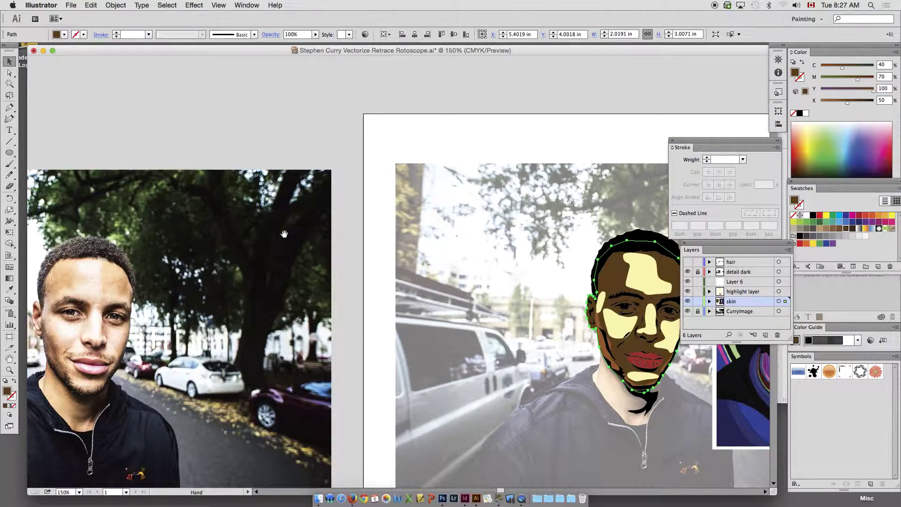
drag(284, 234, 277, 201)
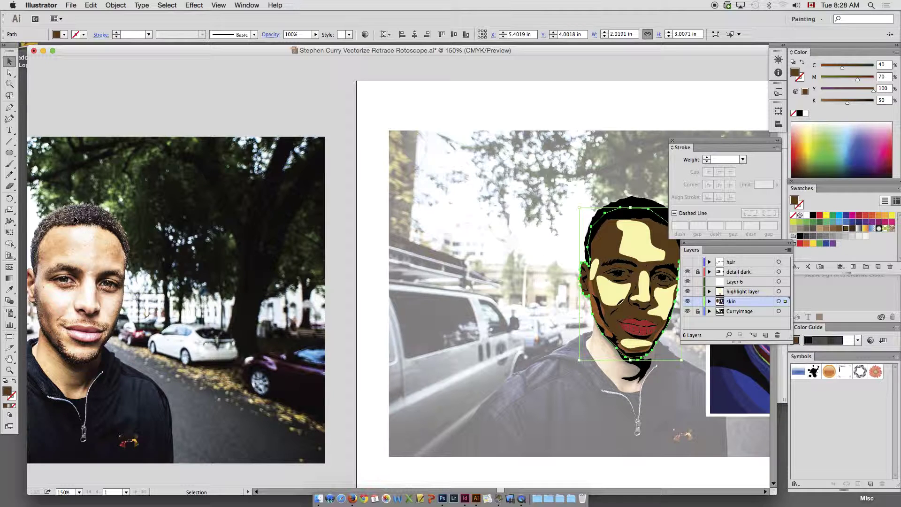
click(10, 289)
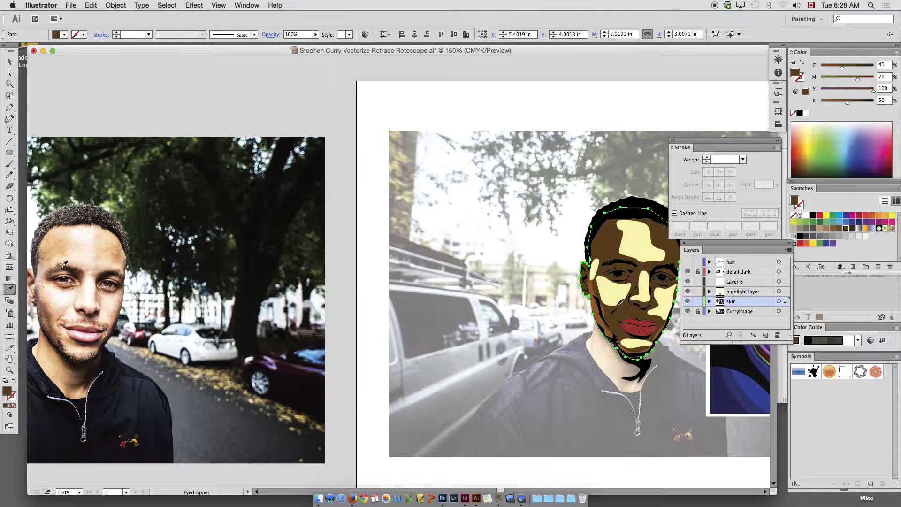
click(64, 232)
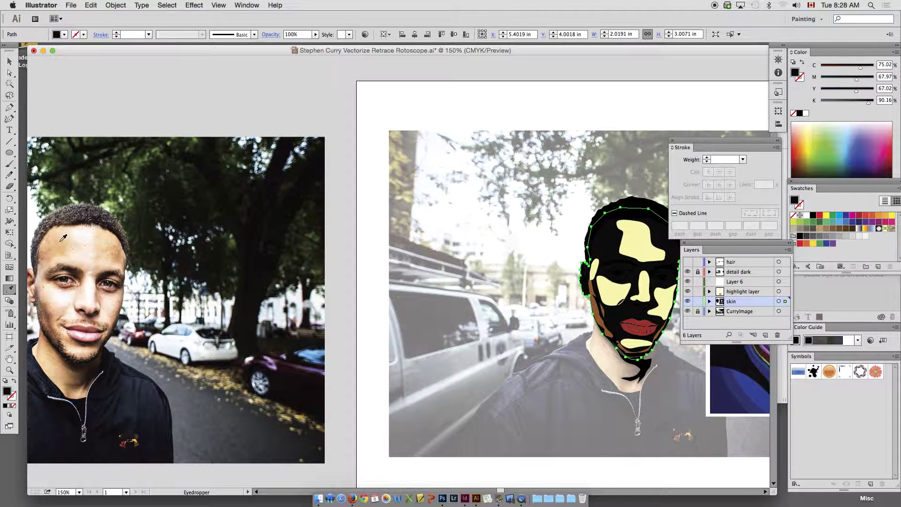
Step: Fill the face shape with the warm tan C=5.05 M=34.51 Y=56.95 K=0 sampled from the forehead in the original photo
key(v)
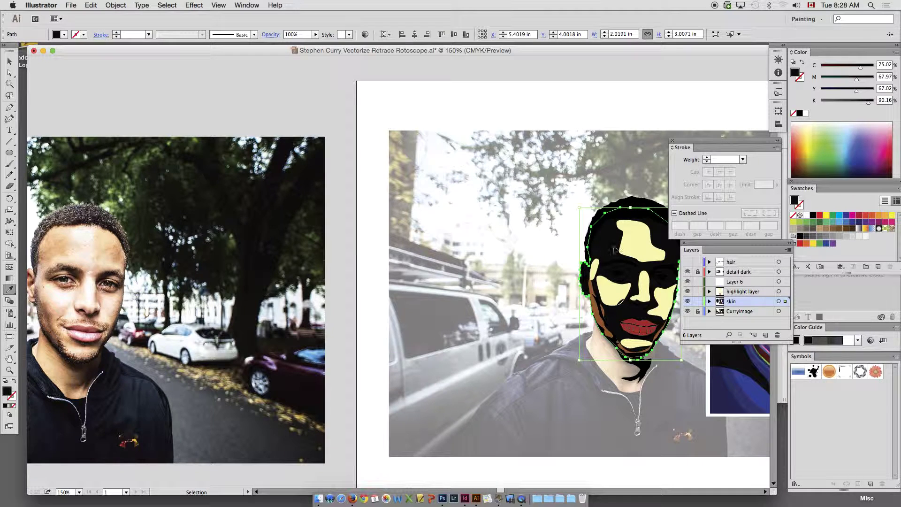
click(594, 108)
click(610, 234)
key(i)
click(66, 234)
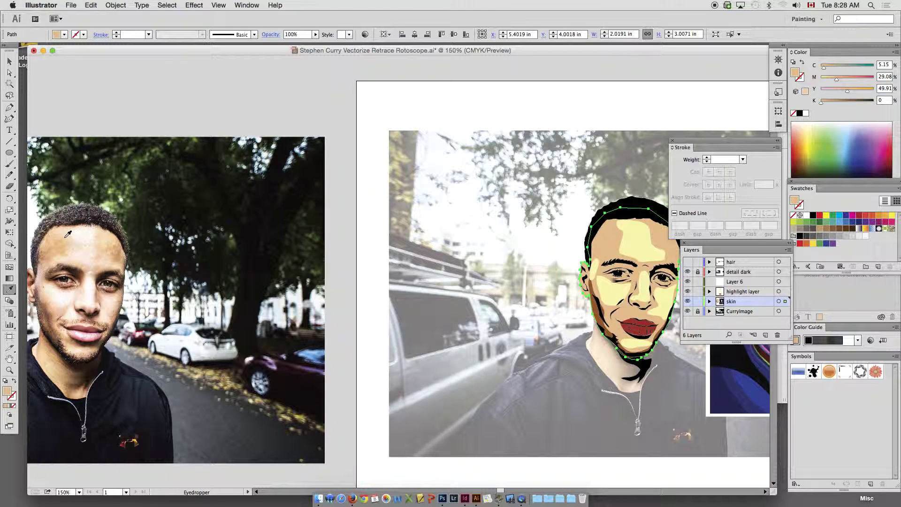
click(55, 242)
key(v)
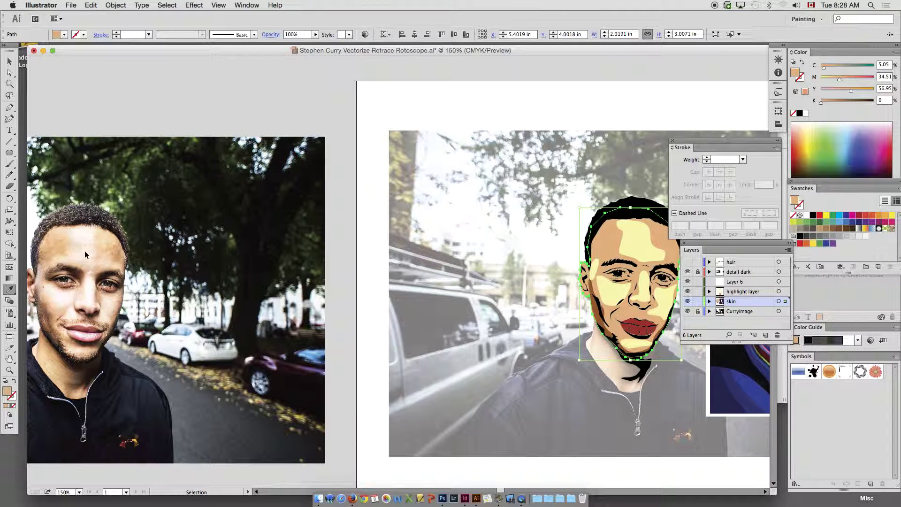
Step: Recolour the forehead, temple, cheek, nose and chin highlights together with the light peach C=2.11 M=13.49 Y=26.93 K=0 sampled from the photo's forehead
click(88, 247)
click(629, 247)
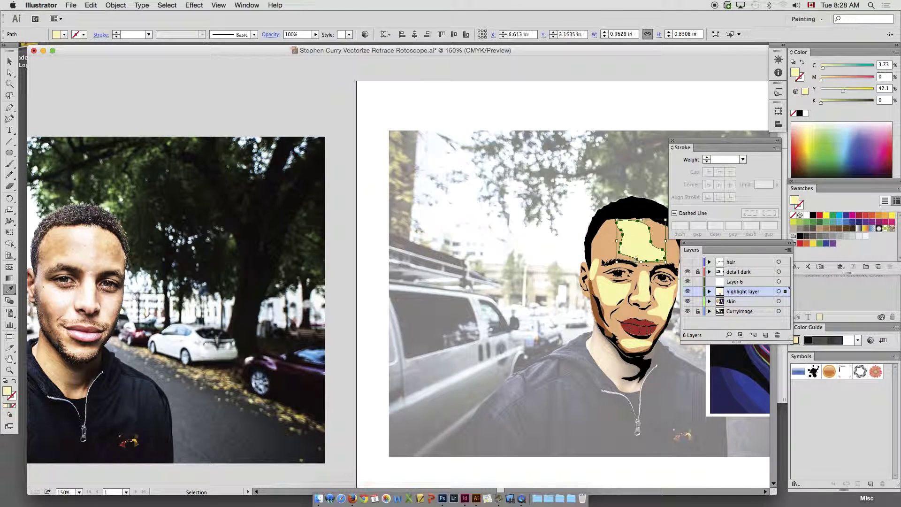
shift+click(618, 286)
shift+click(643, 287)
shift+click(660, 313)
shift+click(634, 341)
key(i)
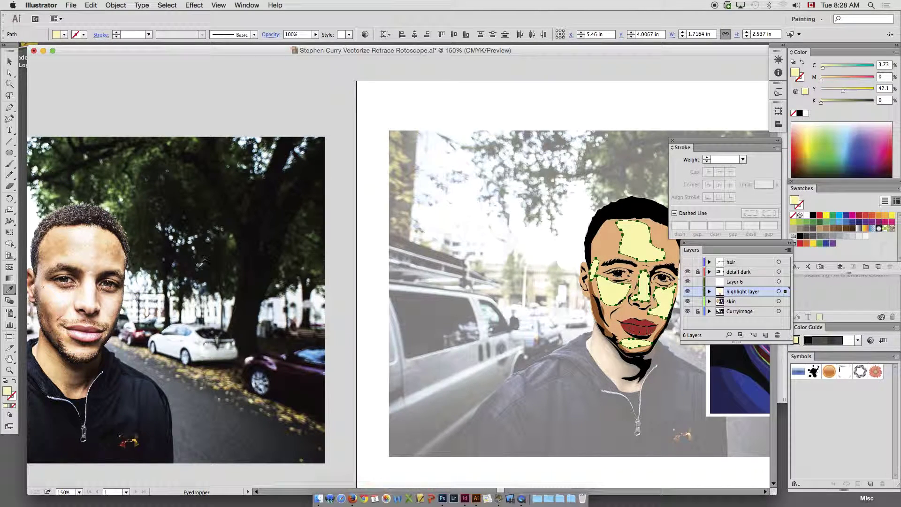
click(93, 252)
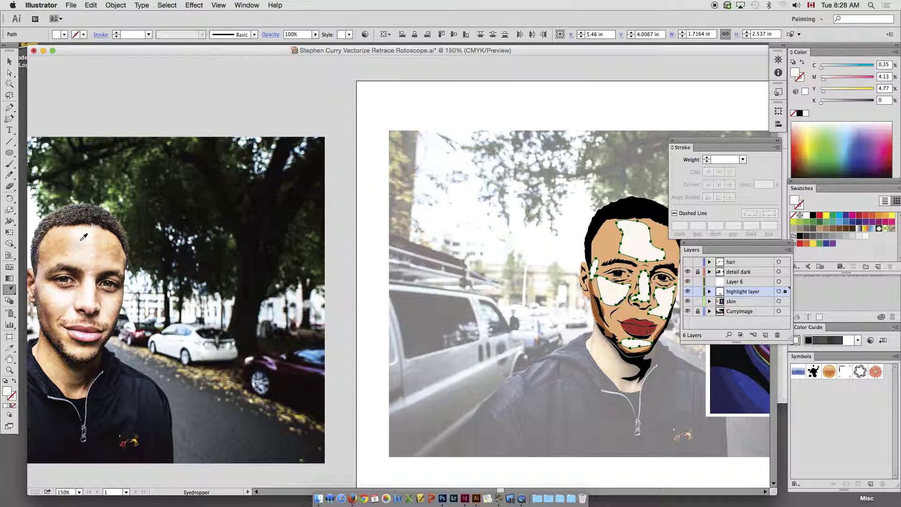
click(97, 237)
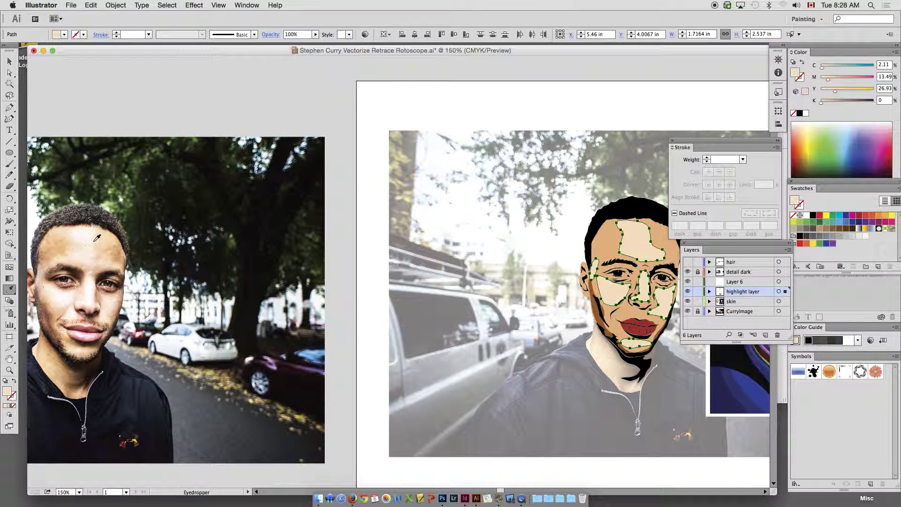
Step: Fill the lips with the pale pink C=0 M=23.57 Y=9.15 K=0 sampled from the lips in the original photo, and deselect them
key(v)
click(631, 323)
key(i)
click(80, 330)
click(77, 331)
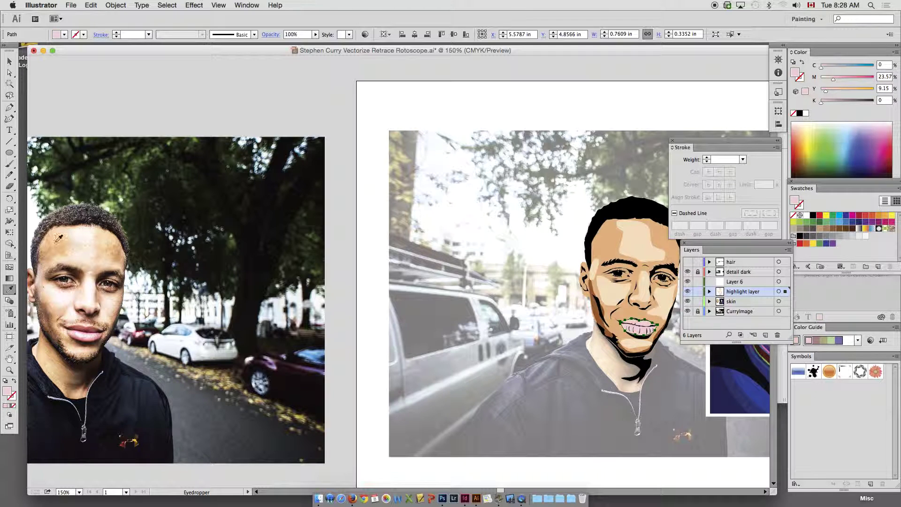
click(10, 63)
click(263, 111)
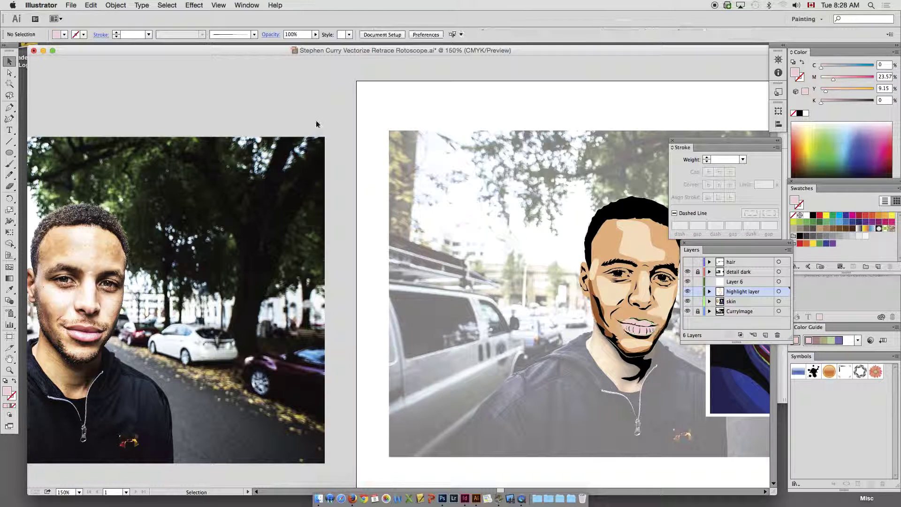
Step: Add a new layer and place it between the highlight layer and the skin layer
key(space)
drag(563, 227, 458, 264)
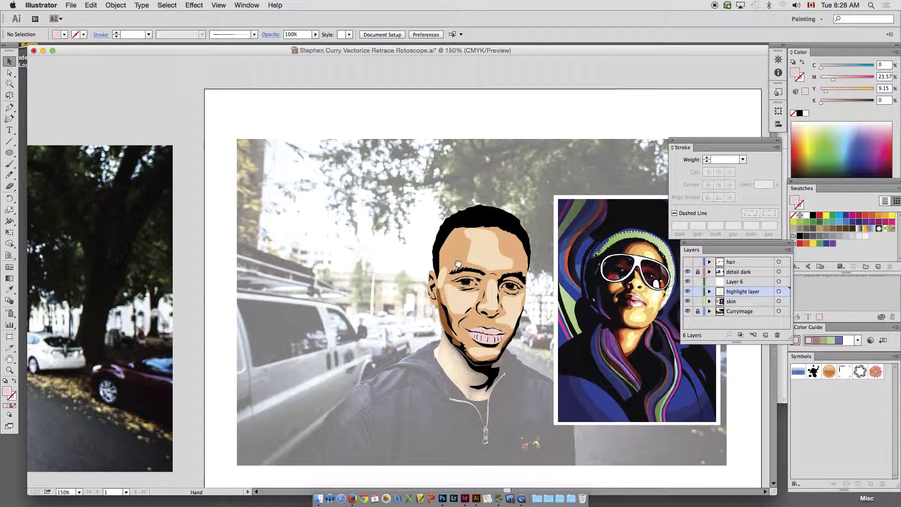
drag(573, 301, 543, 300)
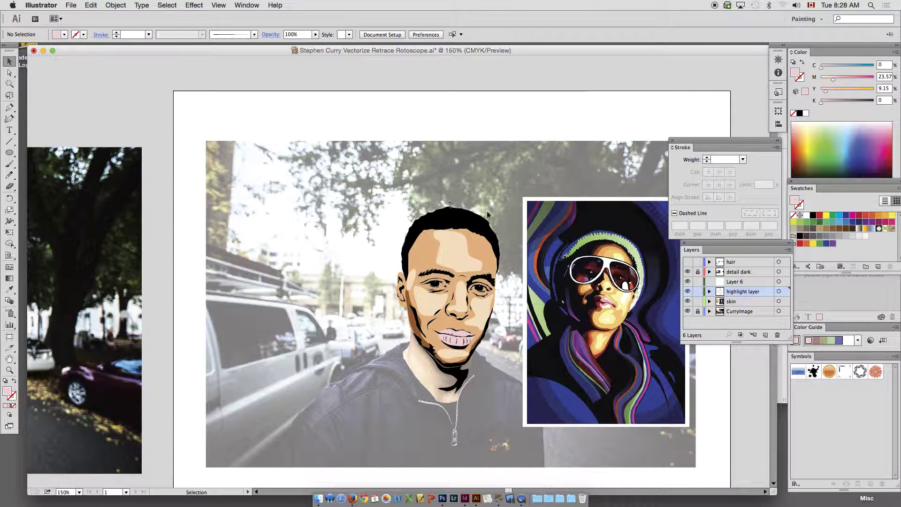
click(765, 335)
drag(733, 294, 734, 308)
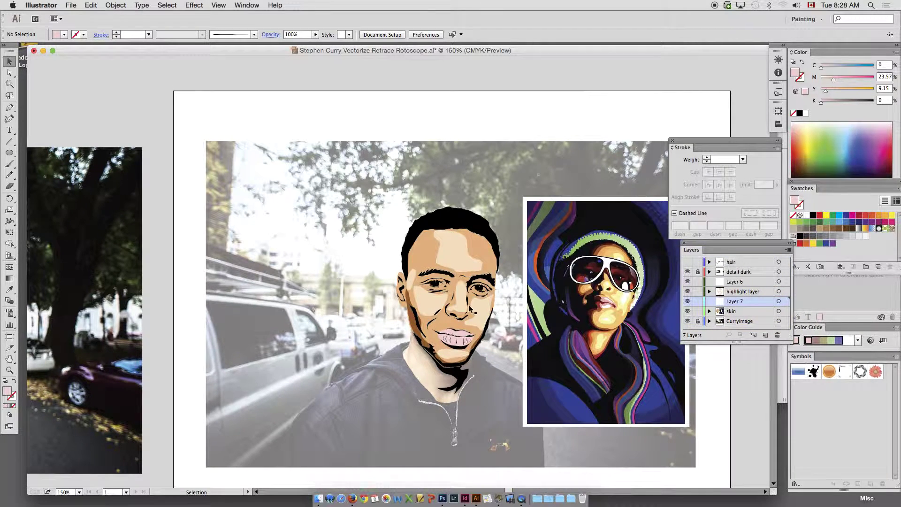
Step: Trace an unfilled closed shadow outline on the new layer, running from the forehead down the ear side of the face to the chin
click(10, 107)
drag(428, 323, 416, 270)
click(421, 251)
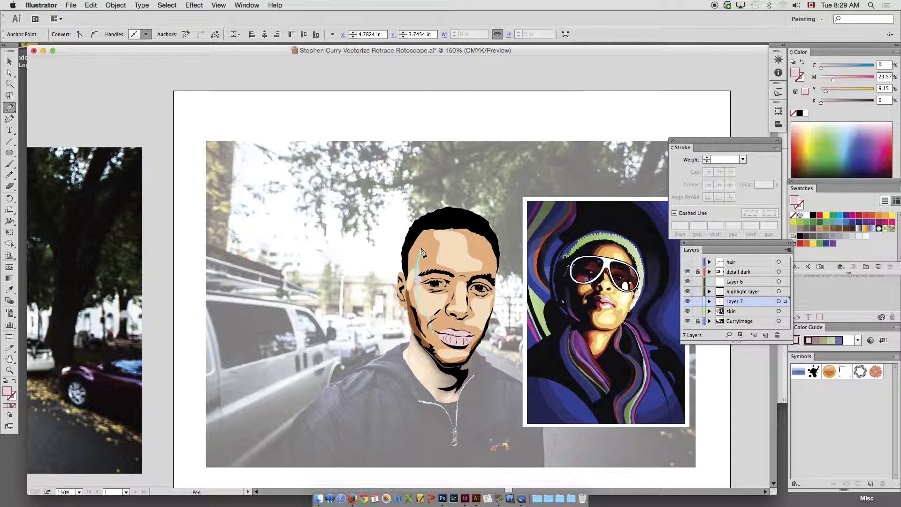
click(437, 237)
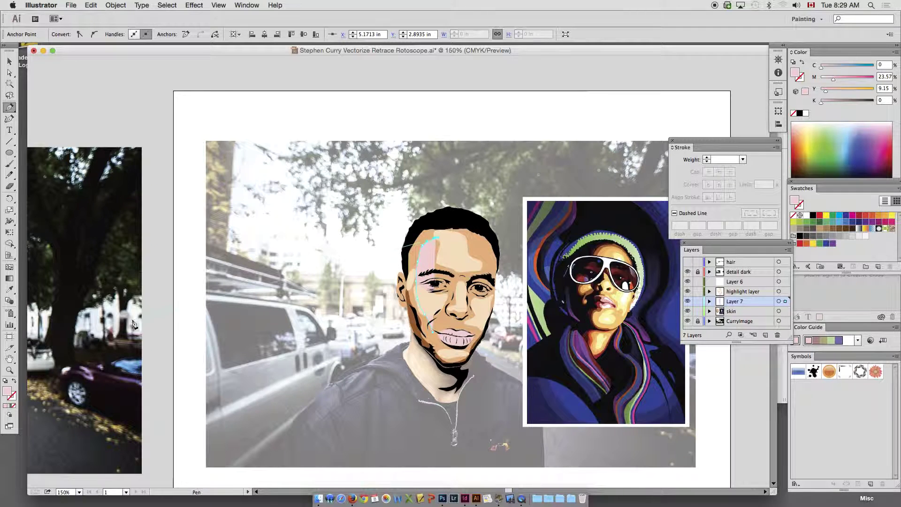
click(14, 381)
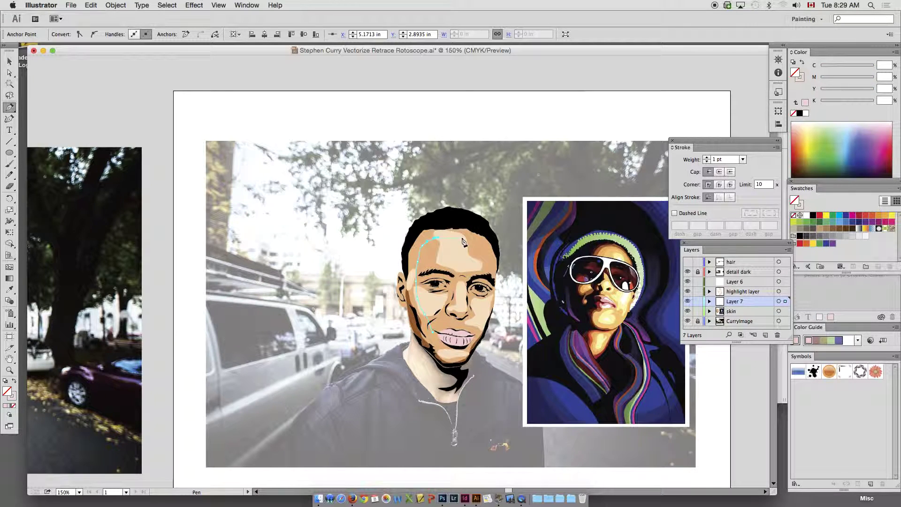
drag(465, 234, 423, 226)
click(475, 231)
drag(405, 264, 405, 296)
drag(427, 348, 430, 321)
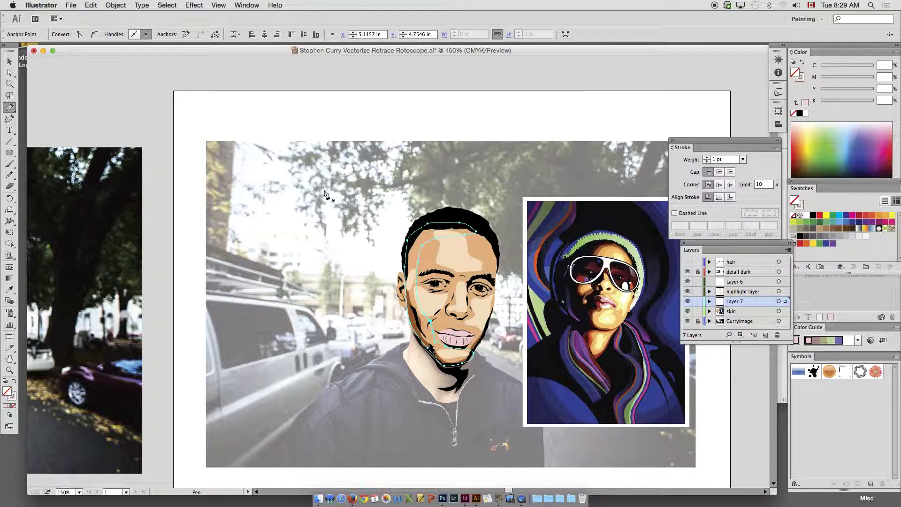
Step: Fill the side shadow shape with the mid brown C=28.88 M=59.97 Y=75.78 K=12.85 sampled from the shaded cheek in the photo, and deselect it
click(9, 62)
scroll(196, 294, left, 10)
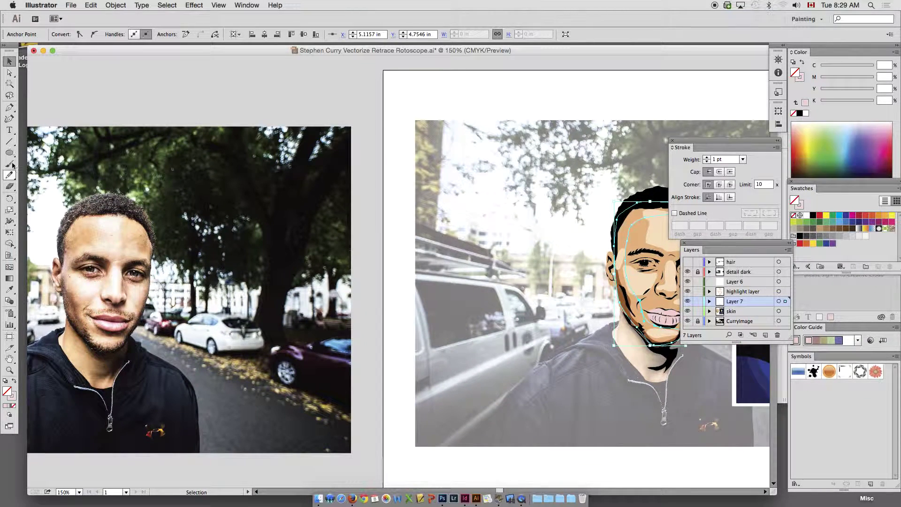
click(8, 289)
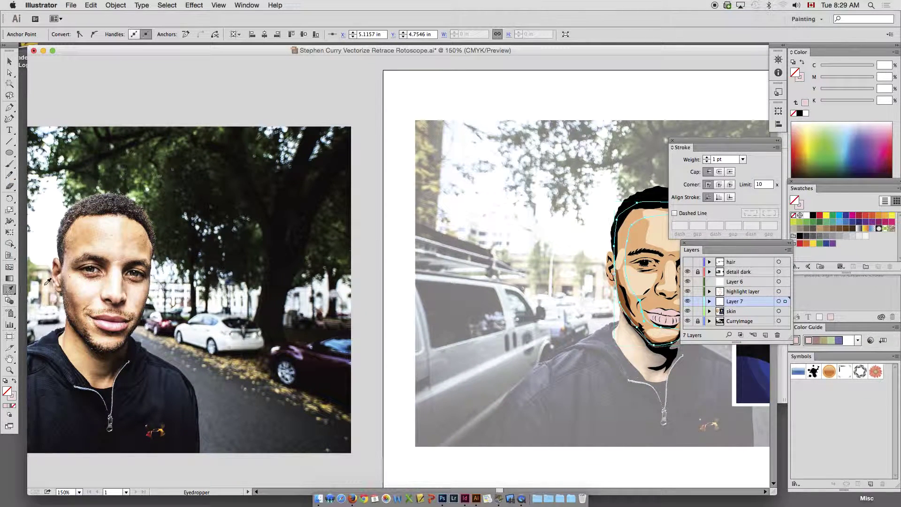
click(71, 293)
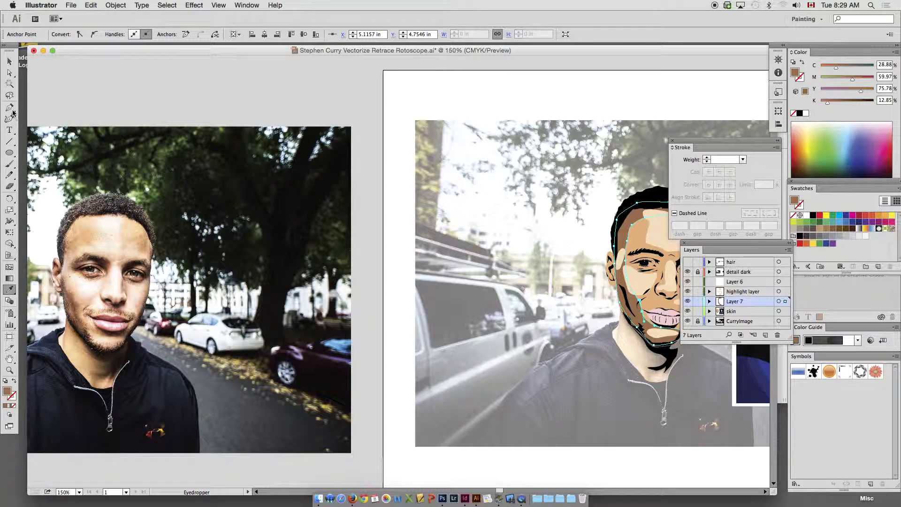
click(9, 61)
drag(317, 117, 124, 127)
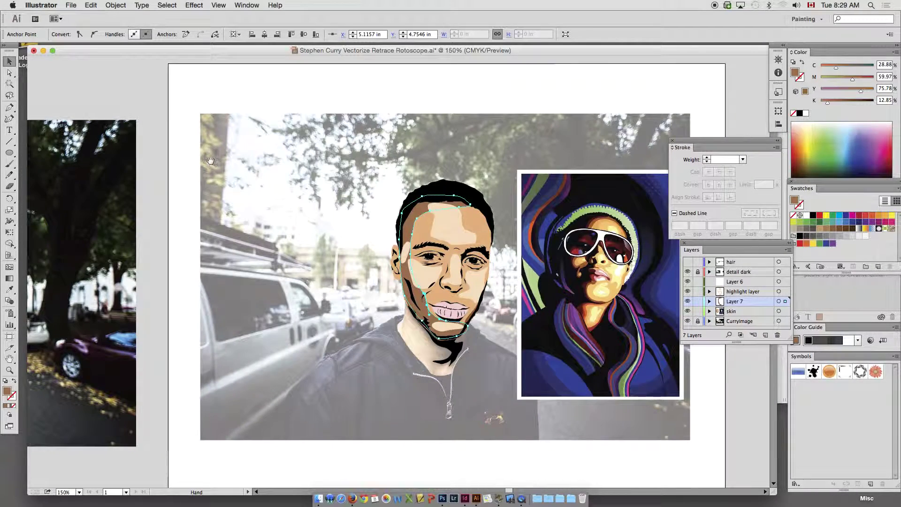
click(402, 70)
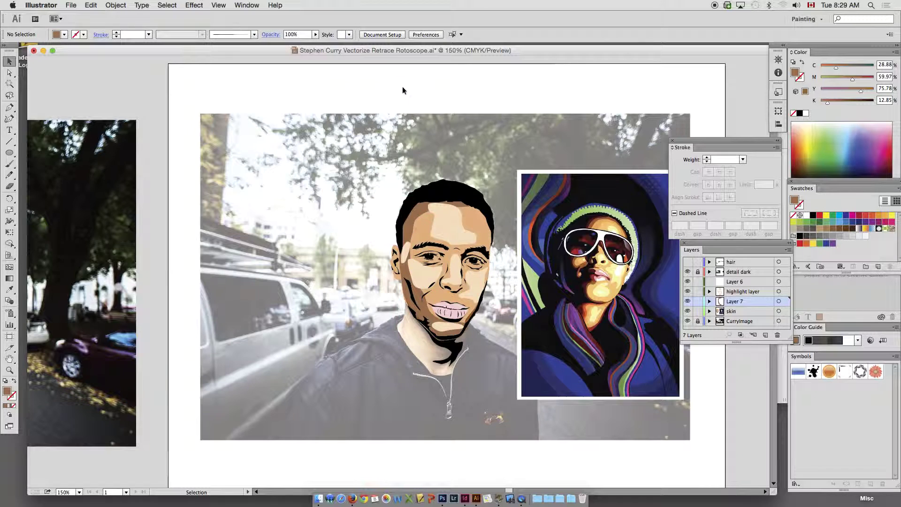
Step: Select the temple, outer forehead and outer near-cheek highlights with the side shadow shape, and unite them into one shape with Pathfinder
click(426, 283)
click(408, 247)
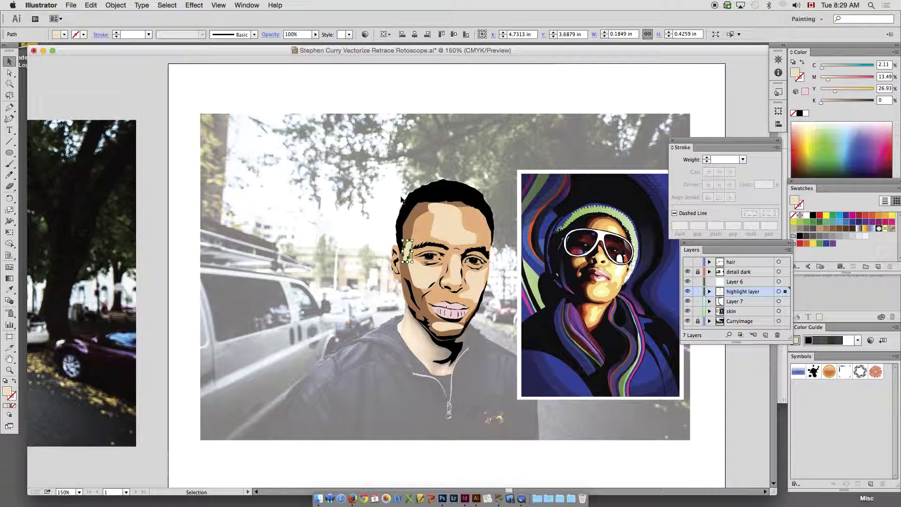
key(z)
drag(331, 126, 493, 357)
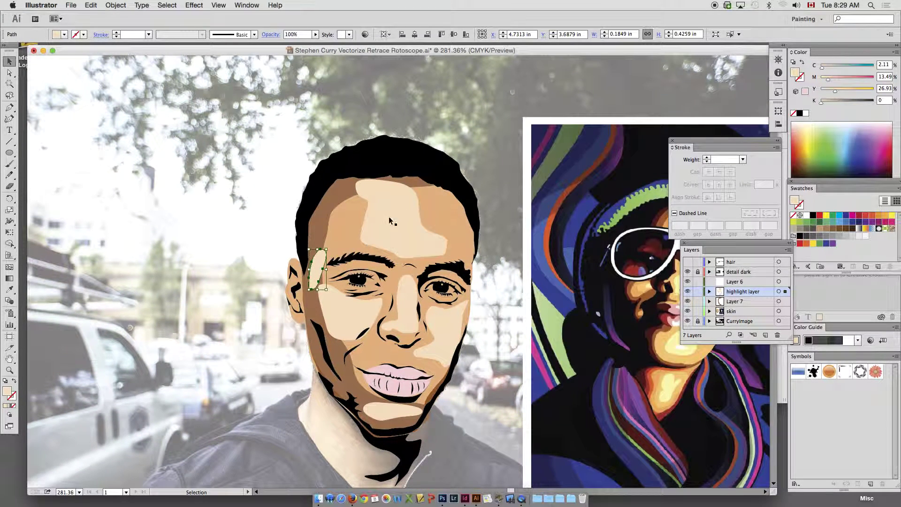
shift+click(389, 229)
shift+click(359, 318)
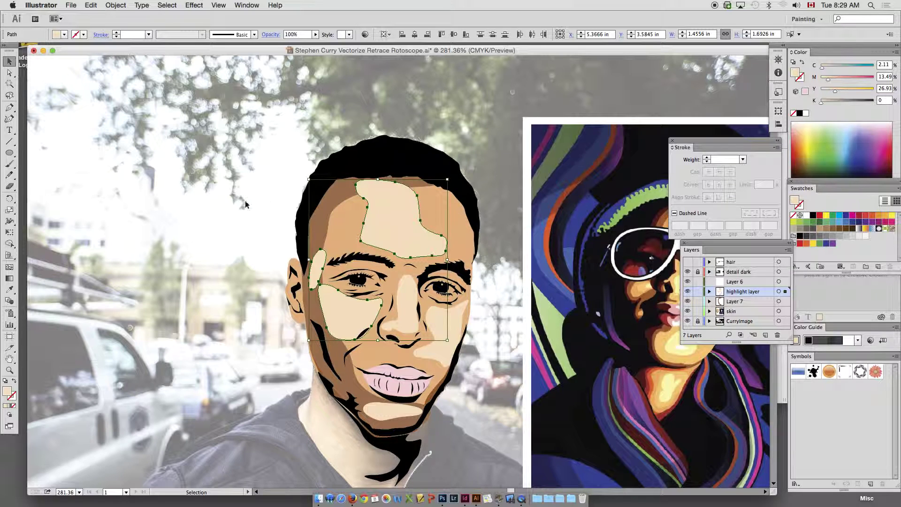
shift+click(324, 235)
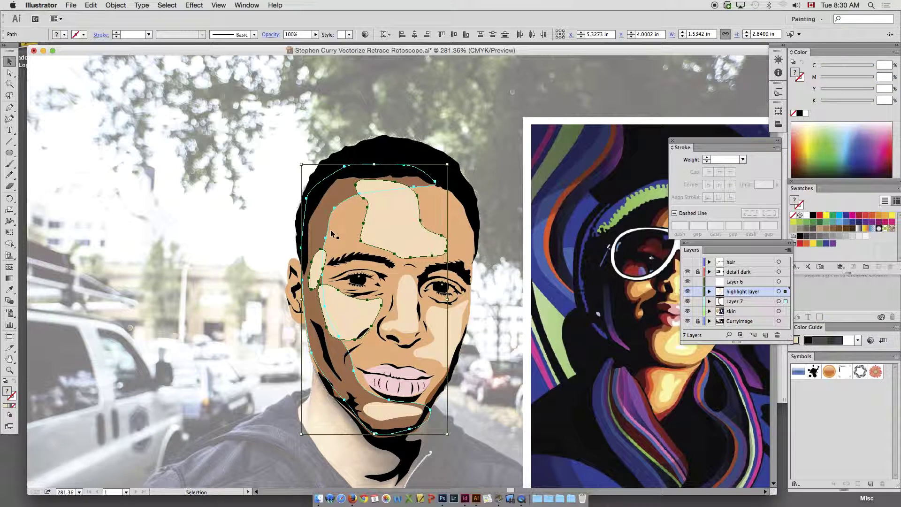
click(234, 4)
click(262, 288)
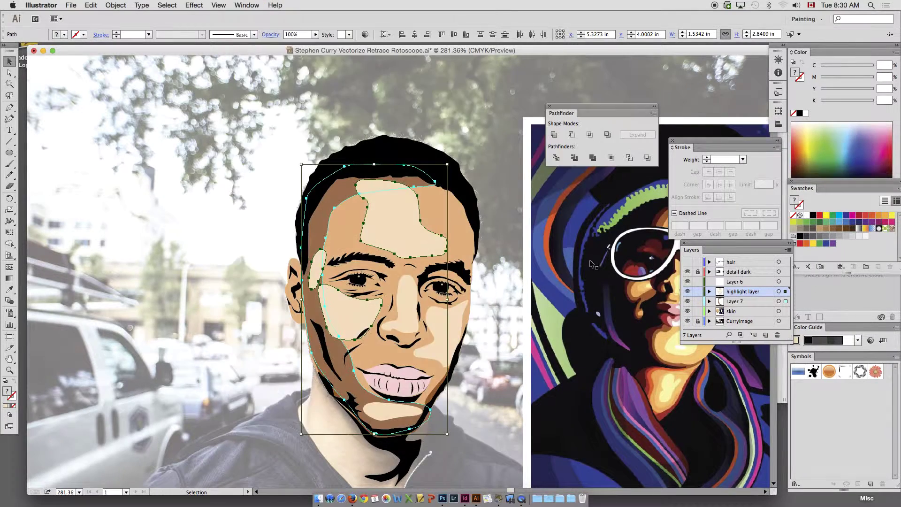
click(554, 135)
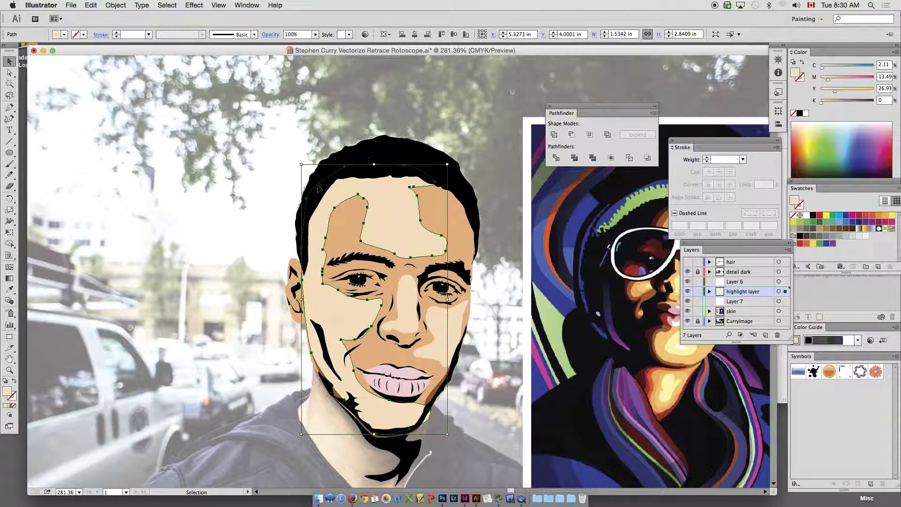
Step: Fill the united shape with the brown C=30.81 M=62.53 Y=76.75 K=16.78 sampled from the shaded cheek in the photo, and deselect it
drag(287, 210, 403, 195)
alt+super+click(318, 212)
alt+super+click(305, 252)
drag(283, 255, 371, 198)
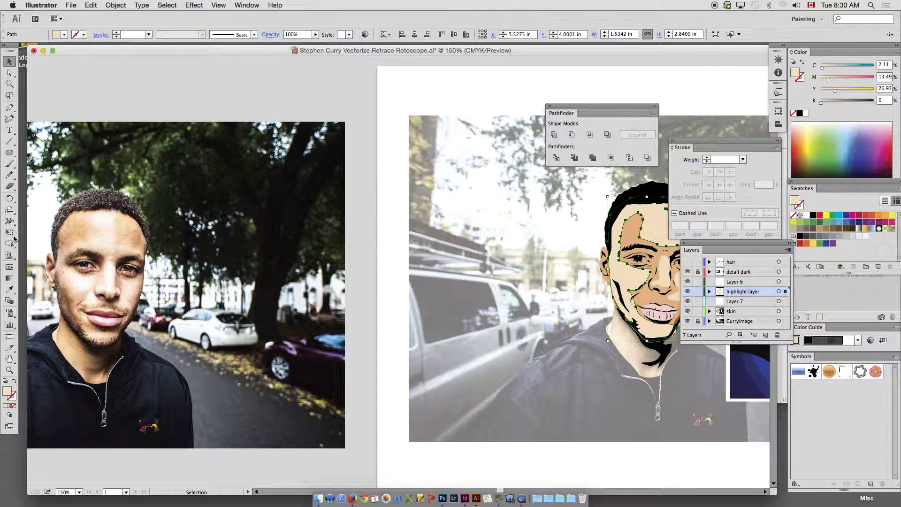
click(9, 289)
click(76, 223)
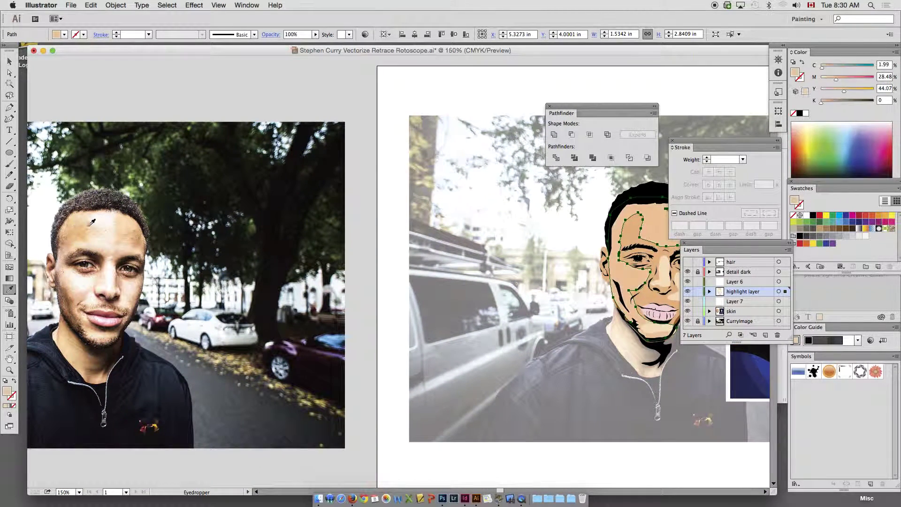
click(69, 290)
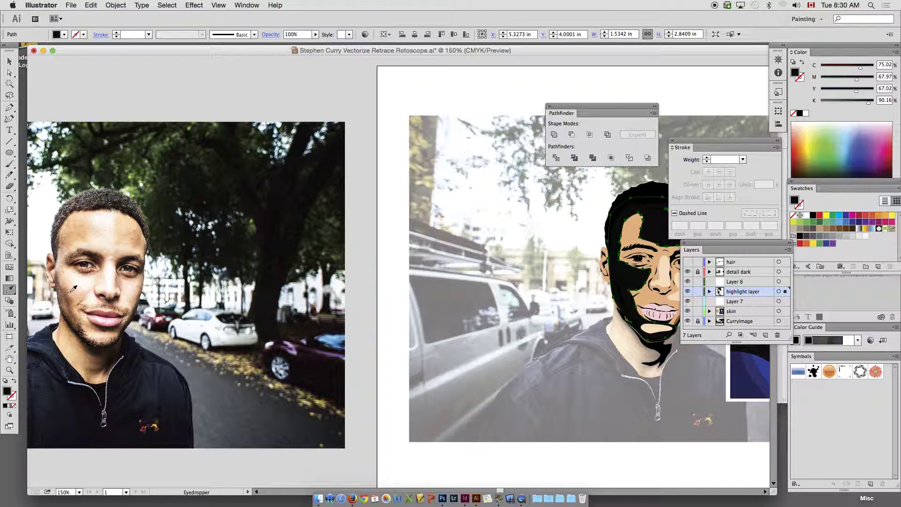
click(71, 281)
click(67, 289)
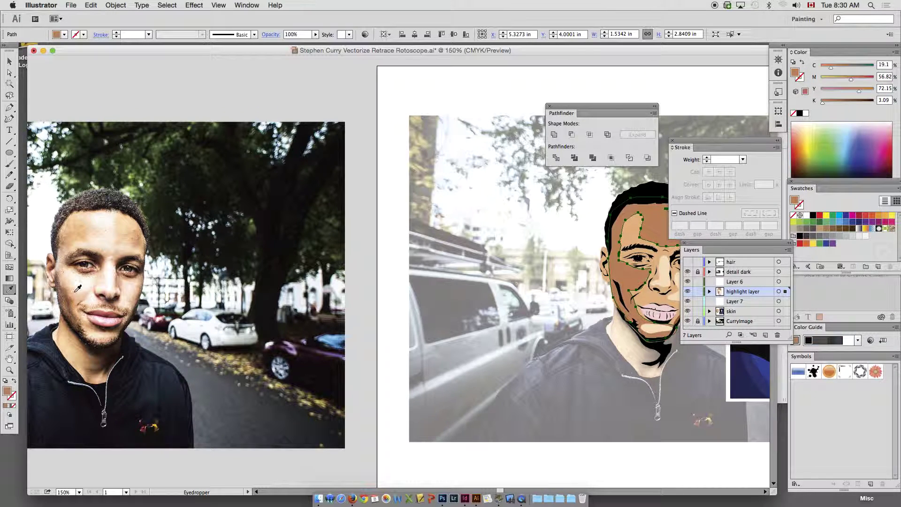
click(70, 289)
click(71, 291)
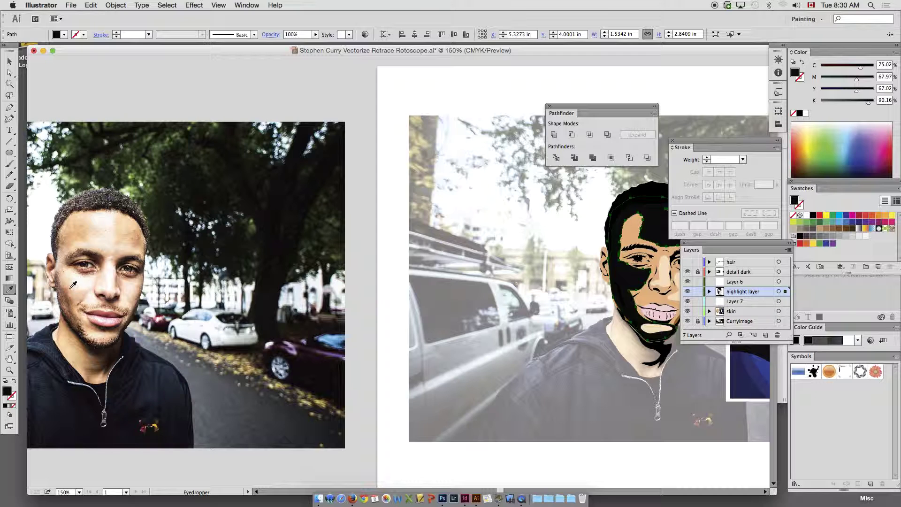
click(70, 292)
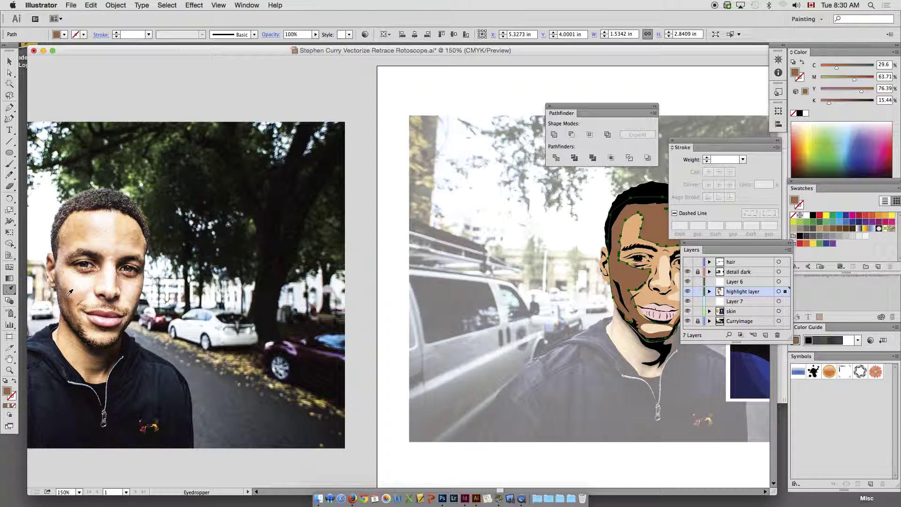
click(69, 293)
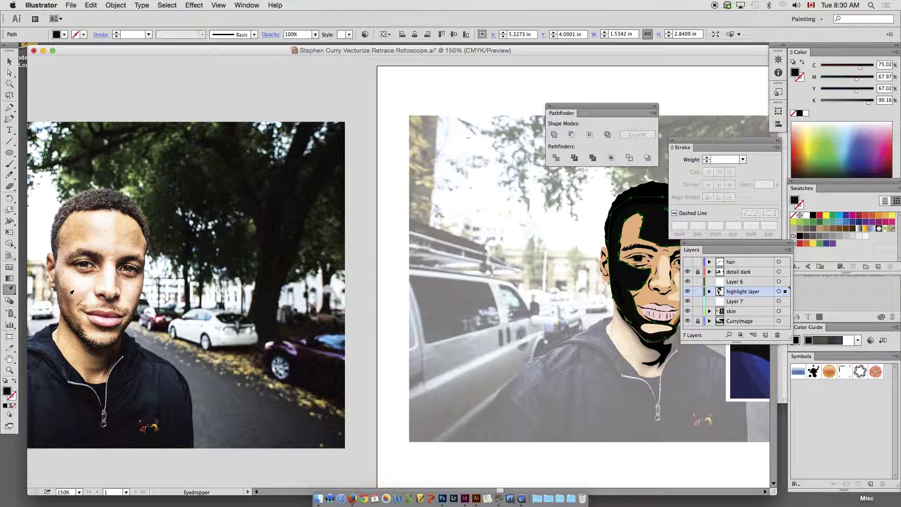
click(70, 294)
super+click(494, 250)
drag(585, 235, 379, 229)
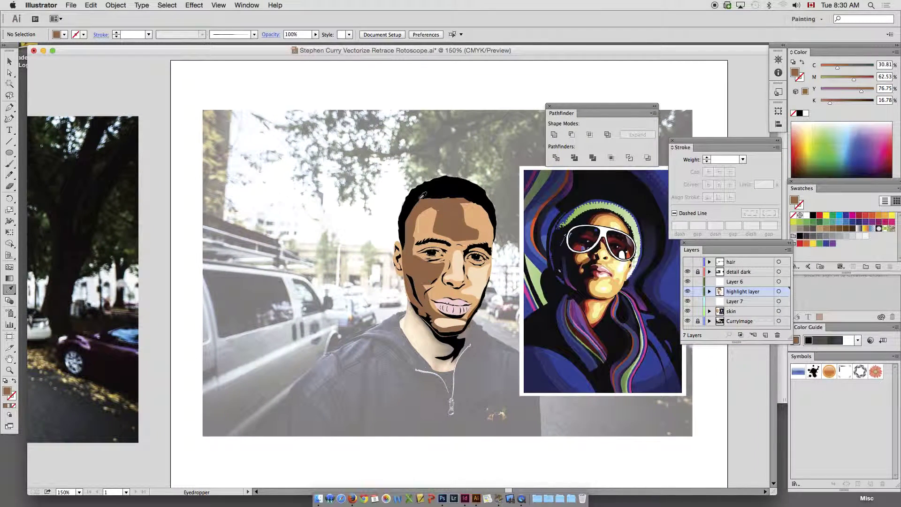
click(9, 61)
click(10, 107)
drag(229, 132, 552, 353)
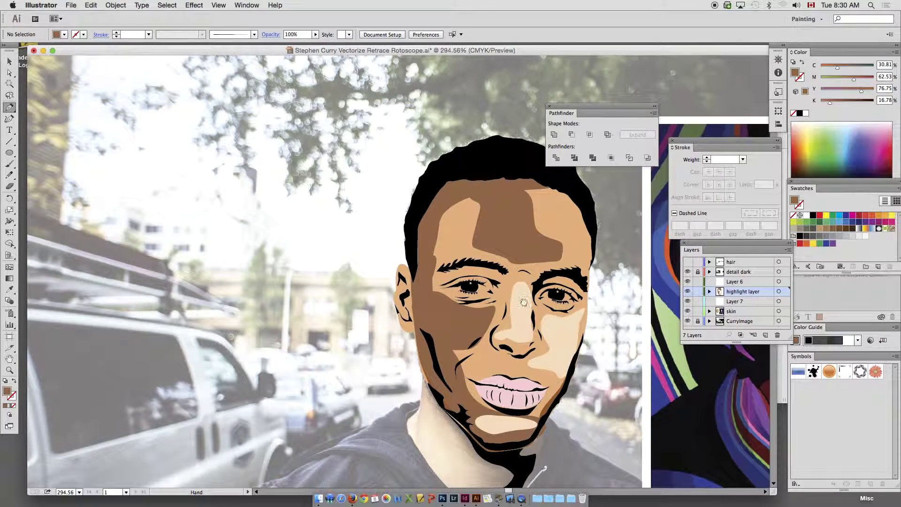
drag(476, 213, 451, 226)
drag(380, 202, 376, 199)
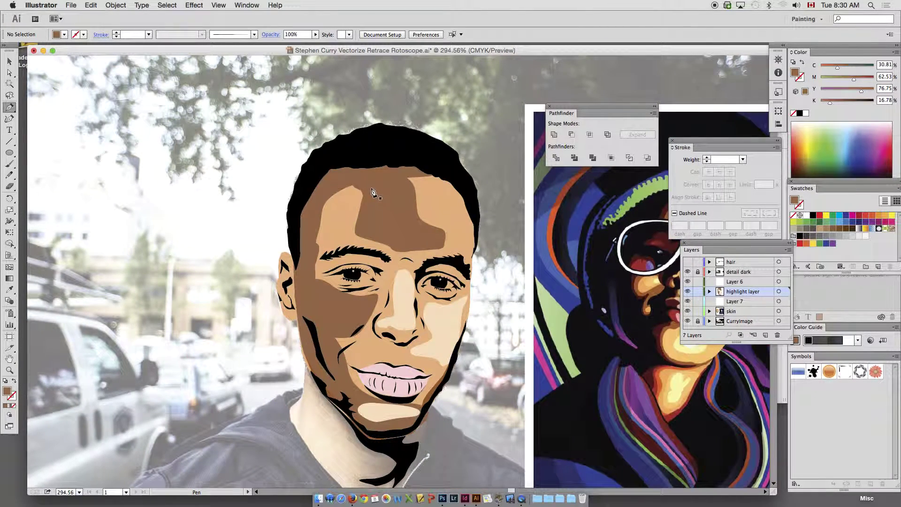
click(365, 224)
drag(432, 242, 436, 231)
drag(425, 228, 325, 211)
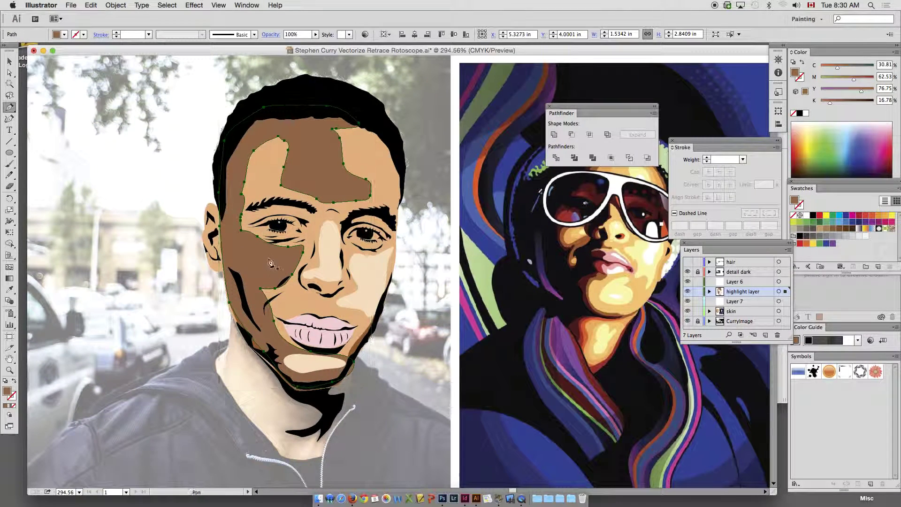
key(super+shift+a)
drag(267, 276, 271, 253)
Step: Fill the far cheek highlight and the nose highlight with the brown sampled from the united shadow shape
key(v)
click(368, 266)
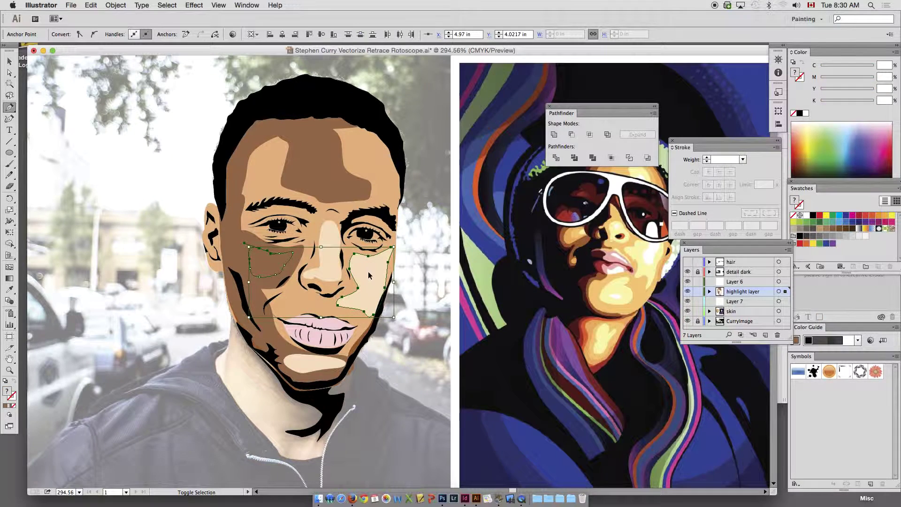
click(241, 263)
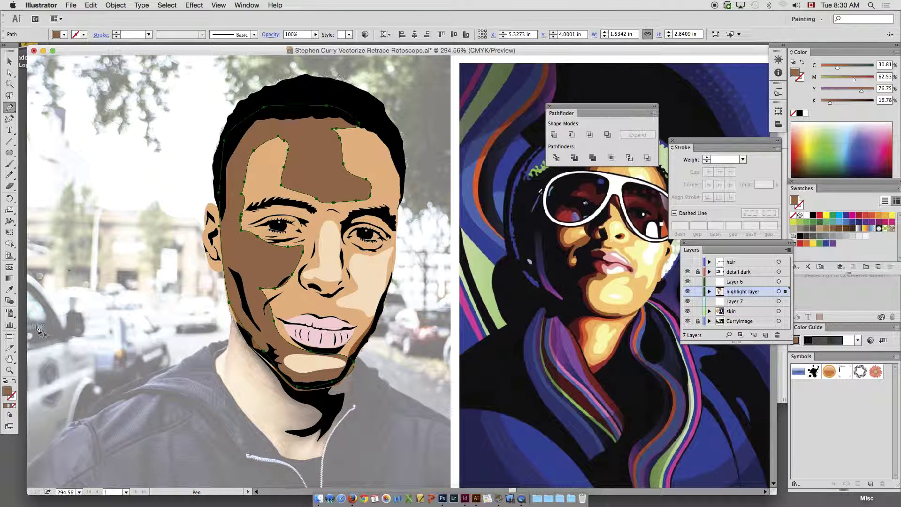
click(10, 290)
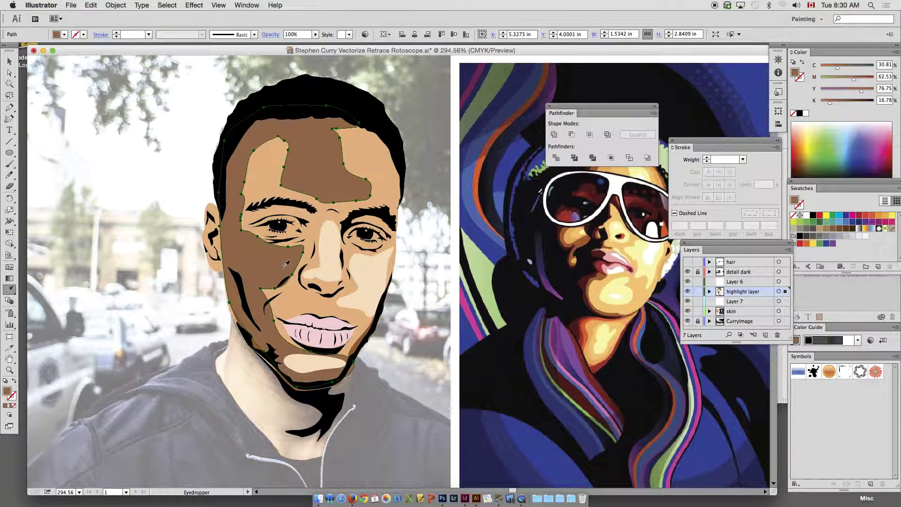
super+click(365, 270)
click(294, 267)
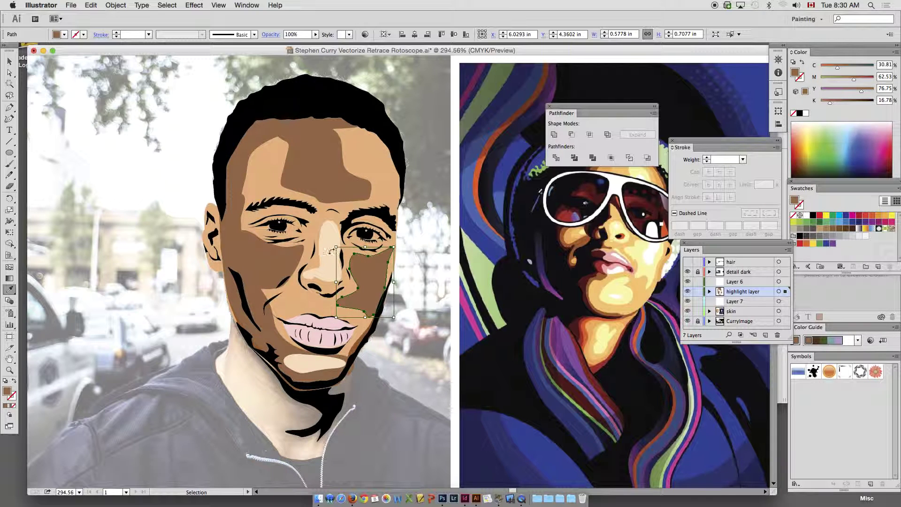
super+click(330, 254)
click(267, 253)
Step: Recolour the nose highlight with the skin tone C=5.05 M=34.51 Y=56.95, set its black to 16%, and deselect it
super+click(319, 203)
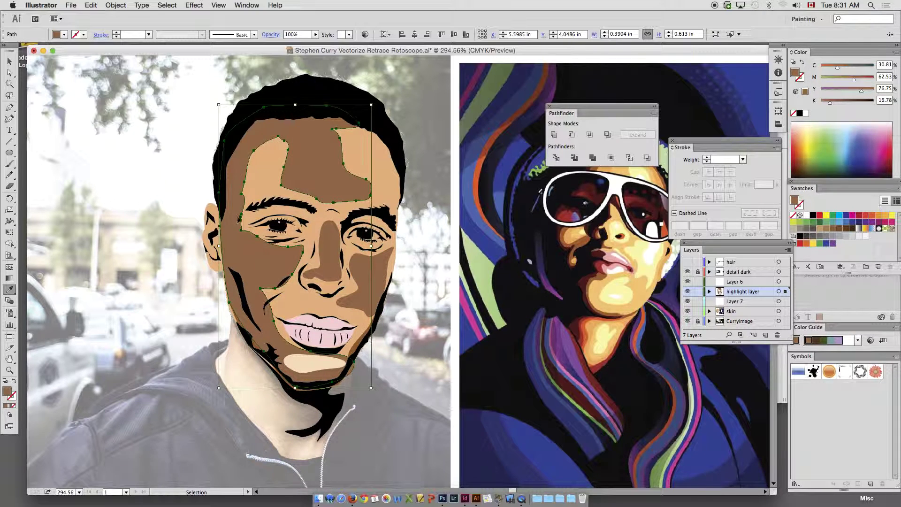
super+click(334, 245)
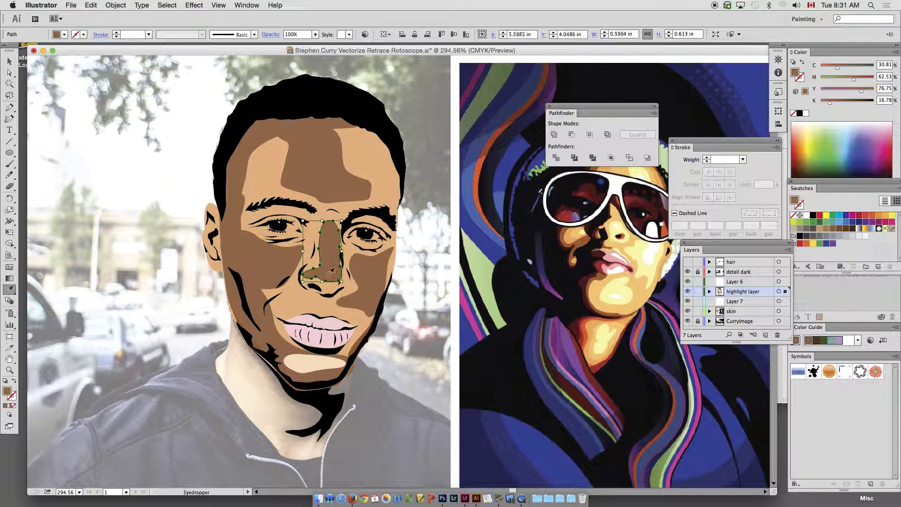
click(299, 288)
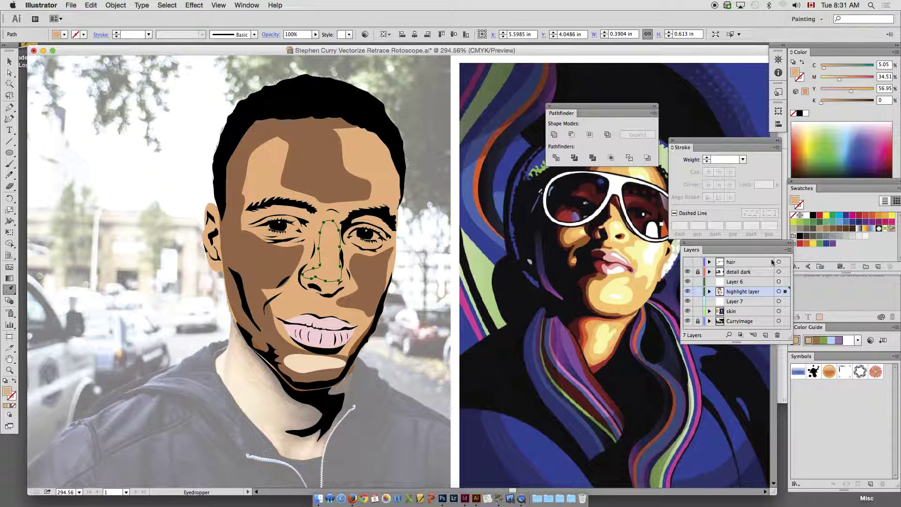
drag(821, 102, 832, 106)
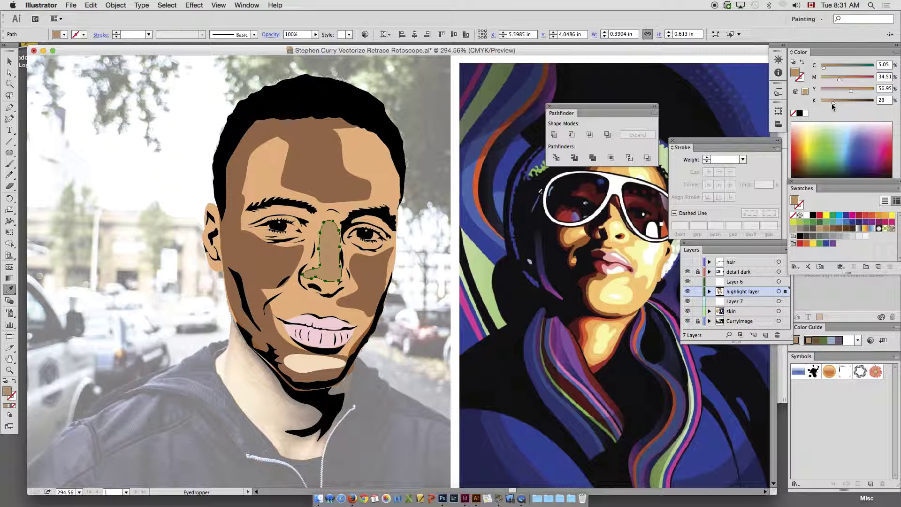
key(super+shift+a)
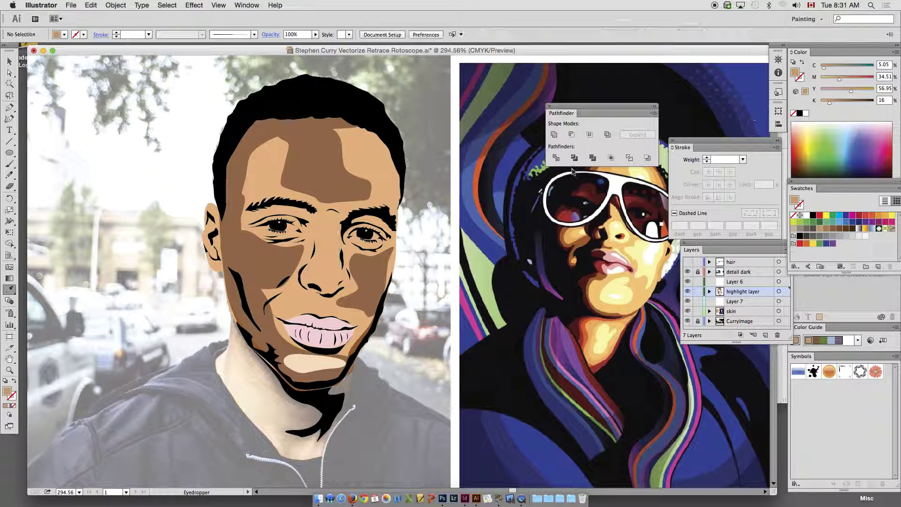
Step: Using outline view, select the two inner forehead shapes and the inner cheek shape, bring them to the front, and return to preview
key(v)
click(314, 188)
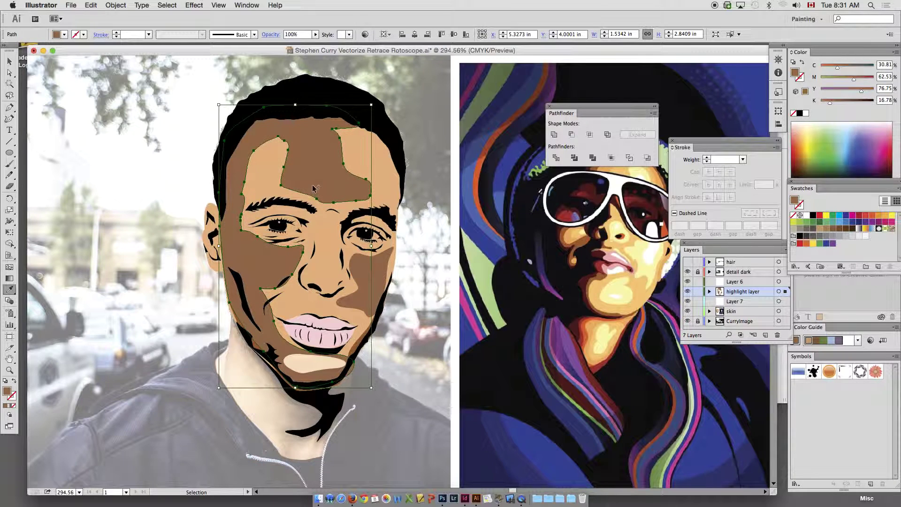
key(super+y)
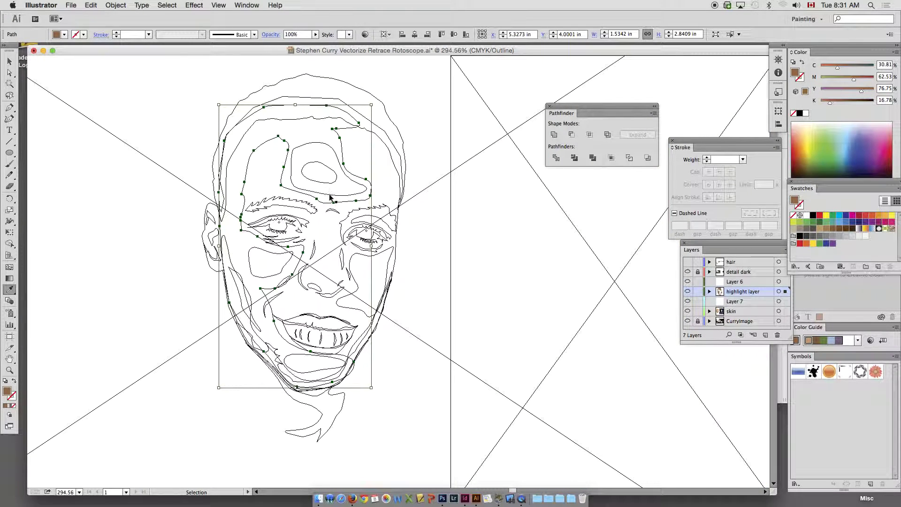
super+click(330, 194)
click(10, 62)
shift+click(278, 277)
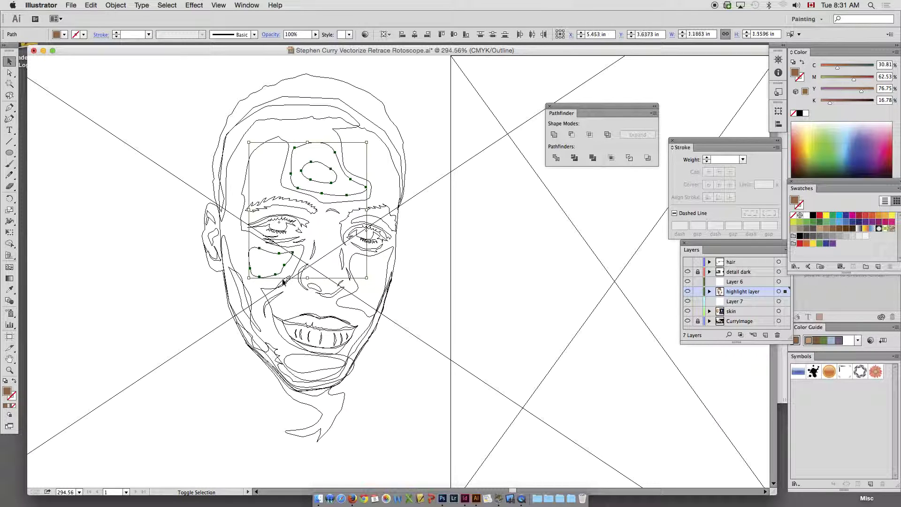
key(super+y)
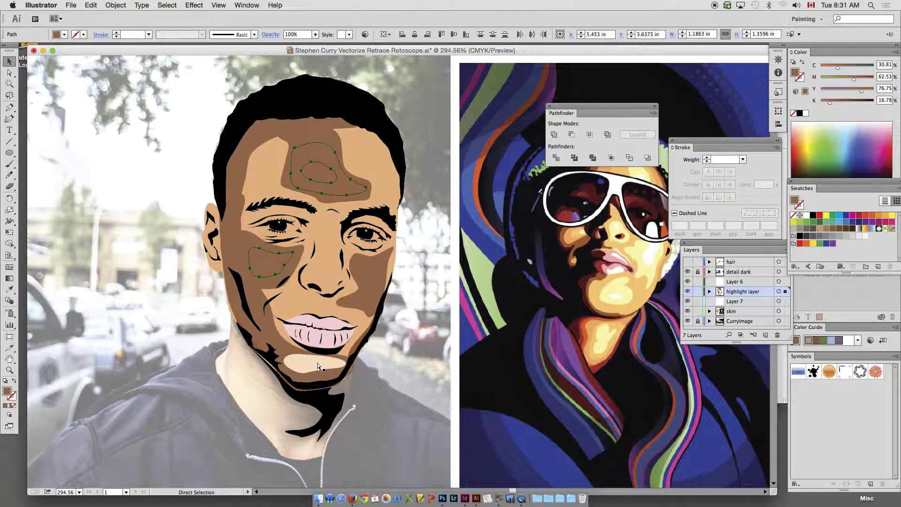
key(super+y)
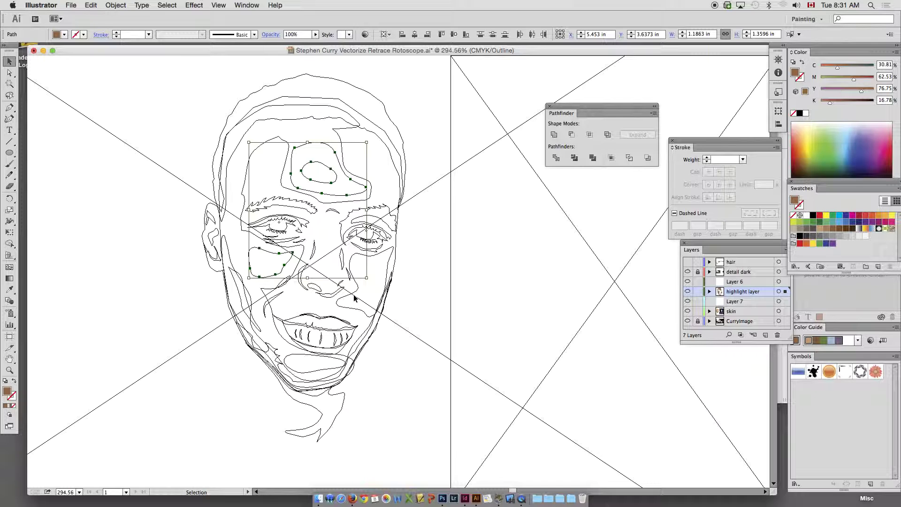
click(116, 5)
mouse_move(178, 25)
click(248, 25)
key(a)
key(super+y)
key(v)
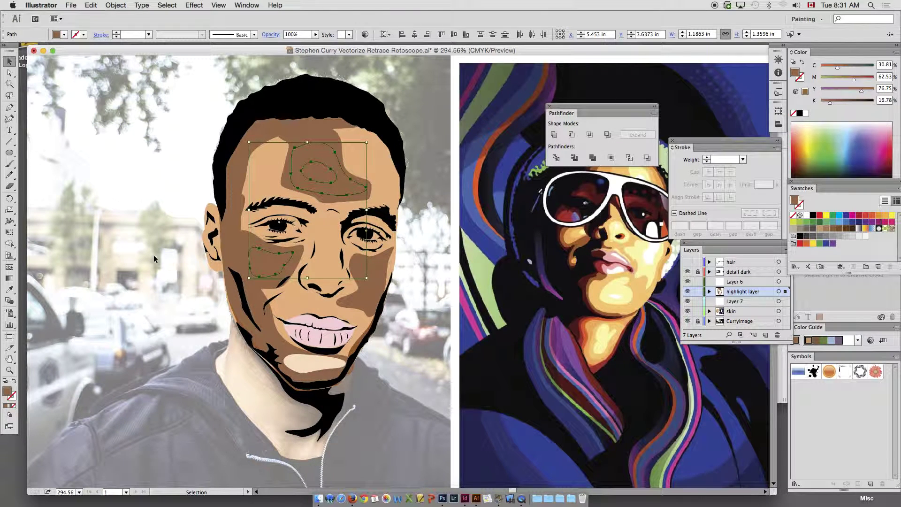
Step: Fill the two inner forehead shapes and the inner cheek shape with the light skin tone C=1.05 M=14.88 Y=24.35 K=0 sampled from the photo
key(super+shift+a)
click(282, 273)
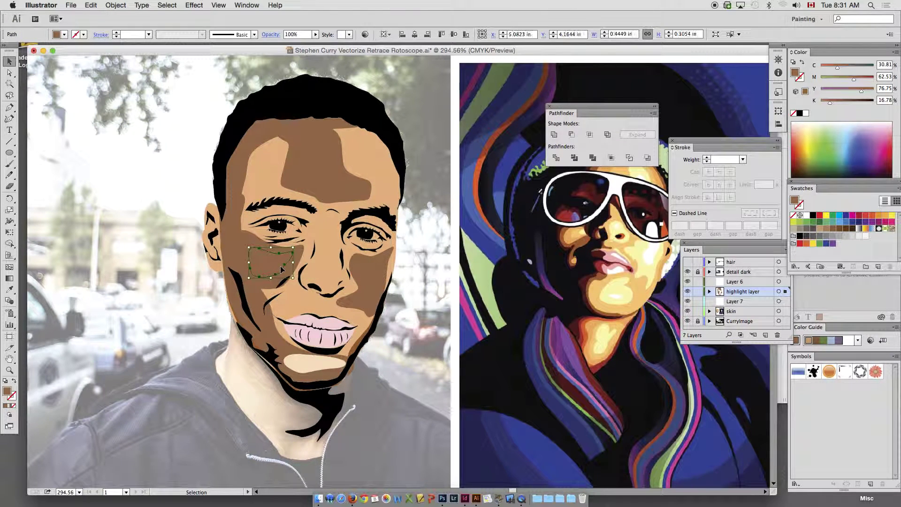
shift+click(331, 185)
shift+click(344, 190)
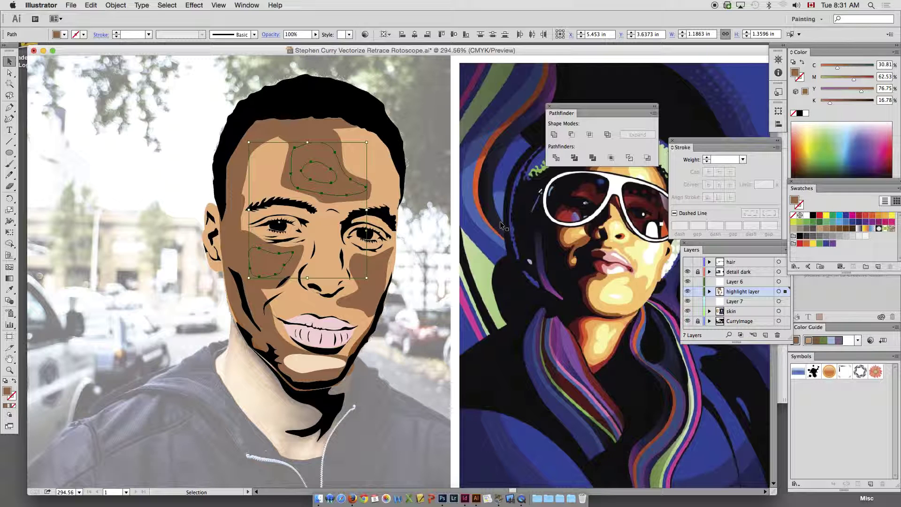
click(10, 289)
drag(371, 253, 500, 253)
drag(240, 244, 411, 245)
alt+super+click(201, 247)
drag(217, 255, 292, 209)
click(103, 201)
alt+super+click(345, 238)
drag(359, 236, 282, 259)
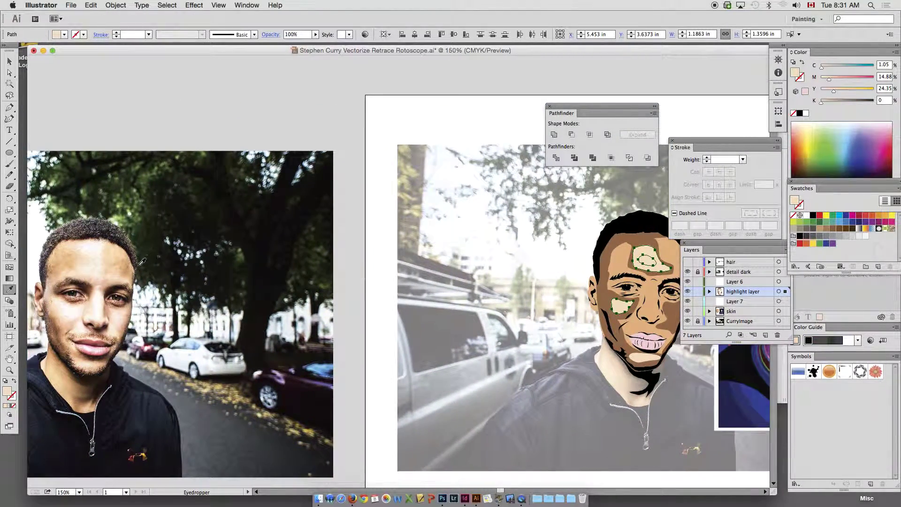
Step: Try to recolour the selected forehead and cheek highlights with a tone sampled from the forehead in the original photo
click(125, 272)
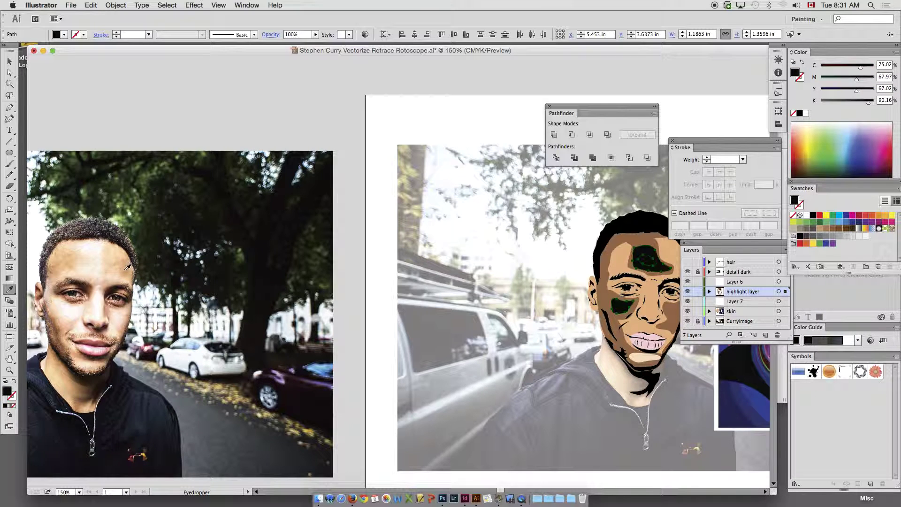
click(130, 271)
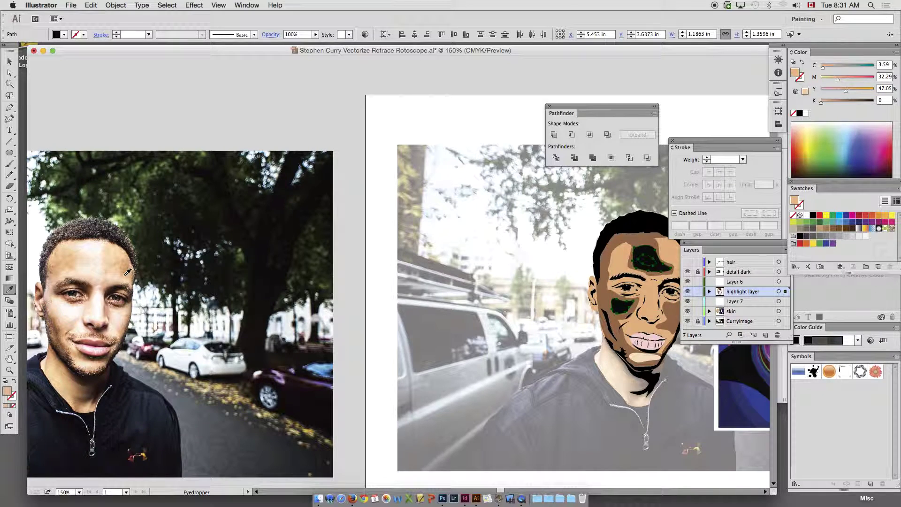
click(139, 274)
Step: Reselect only the cheek and larger forehead highlights and try lighter skin tones sampled from the photo's forehead
super+click(527, 274)
super+click(627, 307)
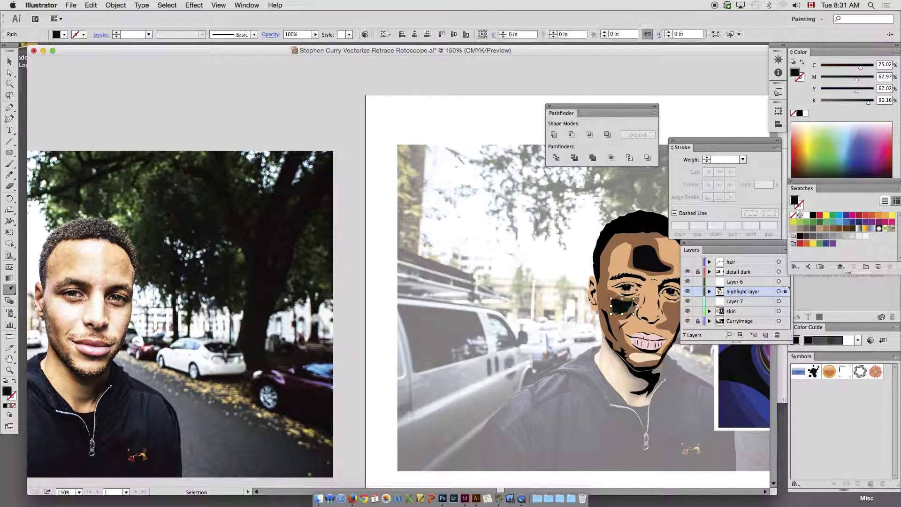
shift+super+click(645, 261)
click(69, 261)
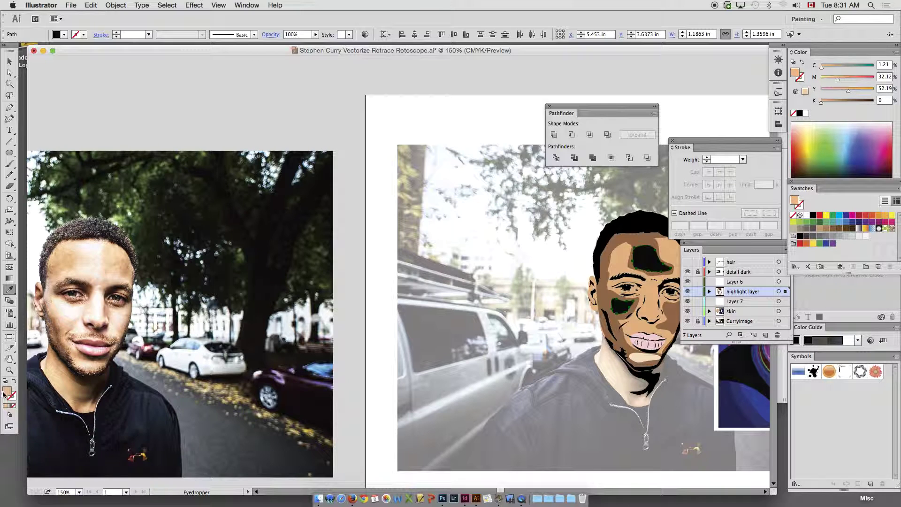
click(73, 263)
key(super+shift+a)
click(79, 258)
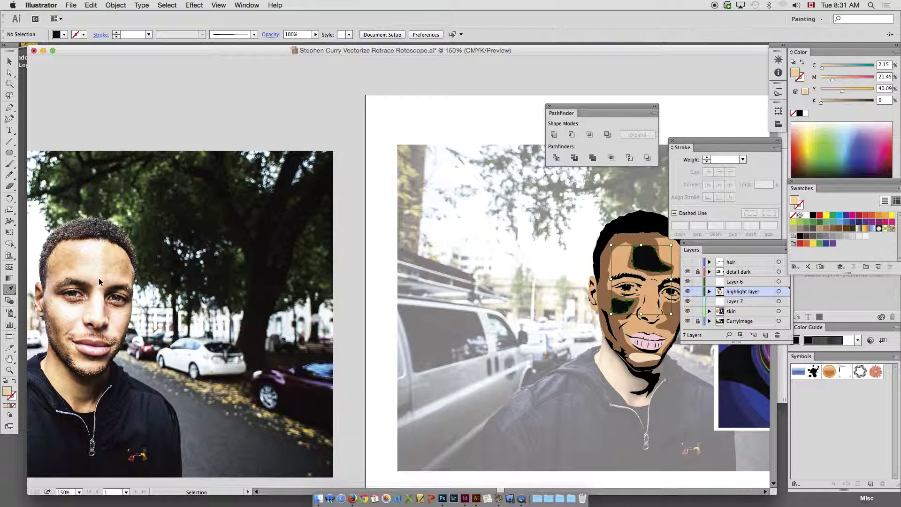
Step: Select the larger forehead highlight and the inner cheek highlight and fill both with the tan swatch C=25 M=40 Y=65 K=0
super+click(643, 265)
shift+super+click(619, 303)
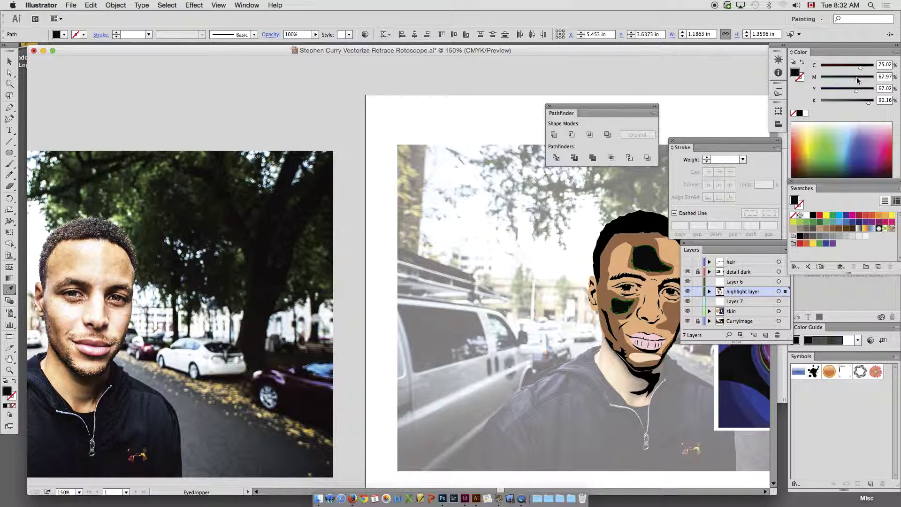
drag(866, 101, 848, 103)
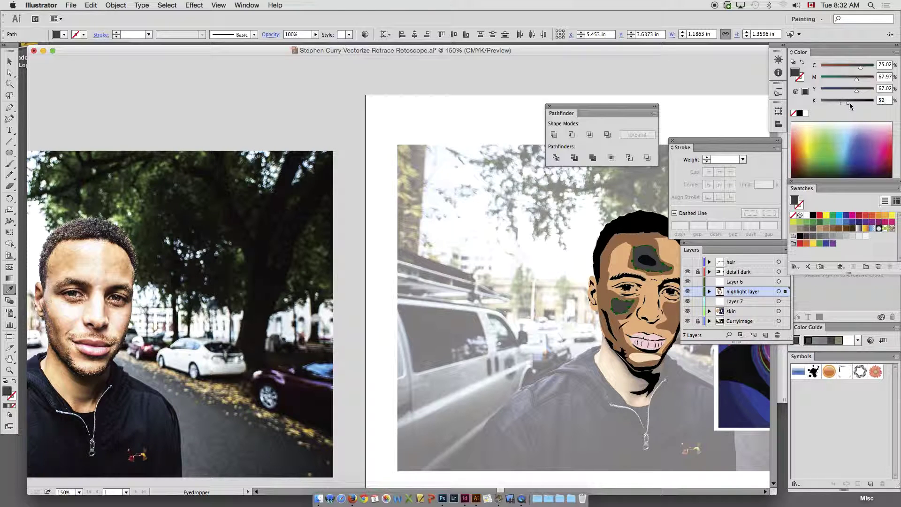
click(827, 229)
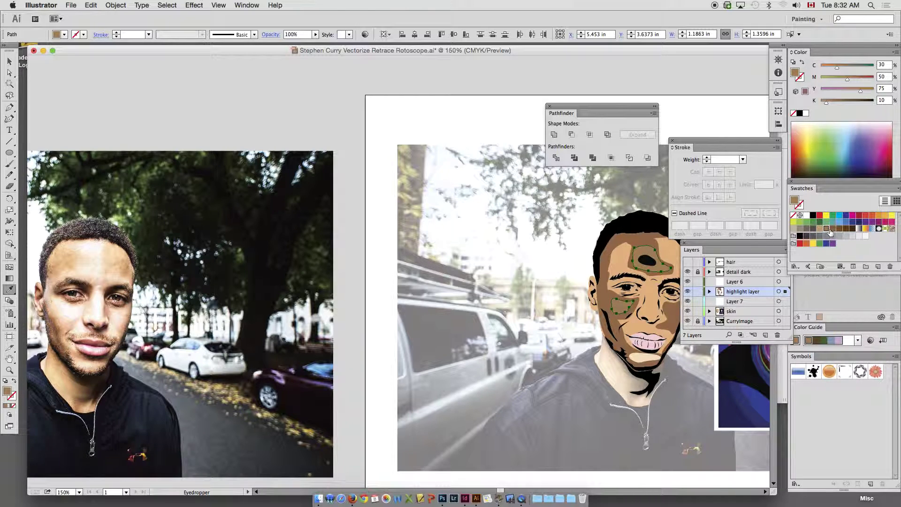
click(819, 228)
key(v)
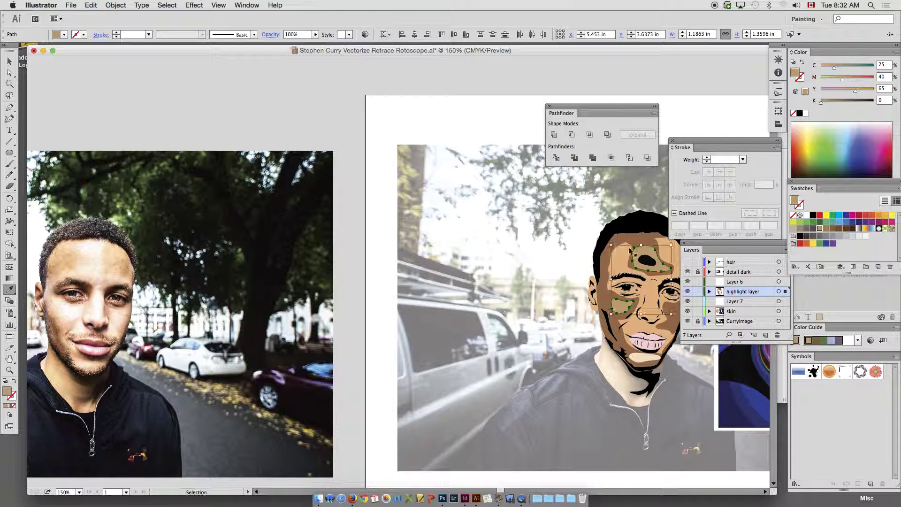
Step: Fill the small innermost forehead shape with the pale beige swatch C=25 M=25 Y=40 K=0 and deselect it
click(650, 263)
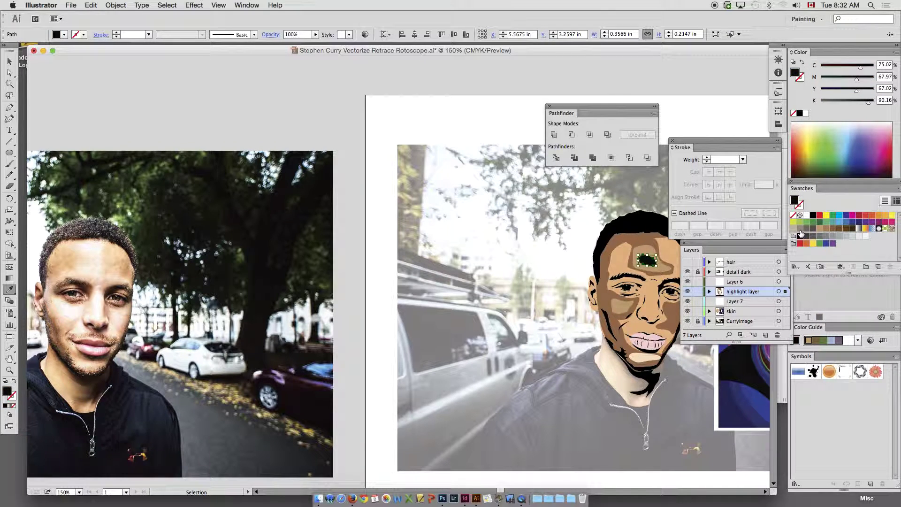
click(794, 229)
super+click(473, 142)
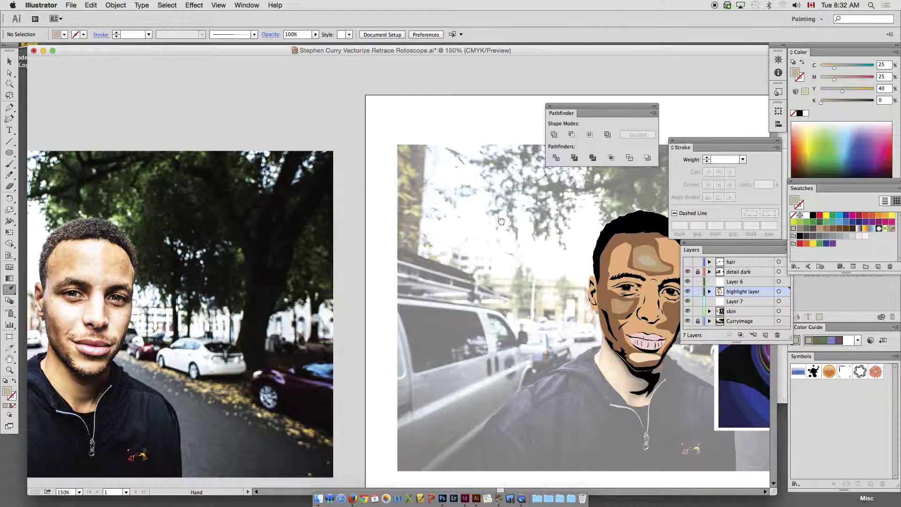
Step: Fill the chin highlight with the tan C=25 M=40 Y=65 K=0 sampled from the cheek highlight, and deselect it
drag(530, 285, 402, 265)
super+click(506, 338)
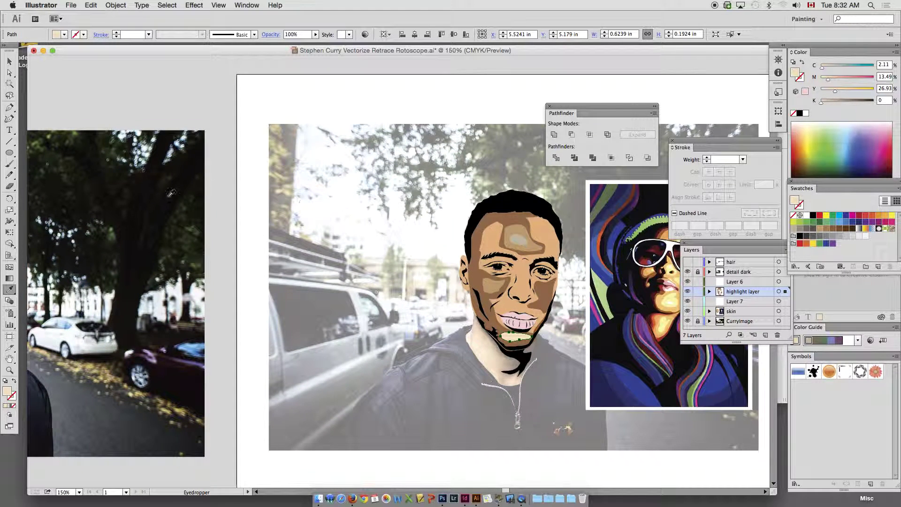
click(492, 285)
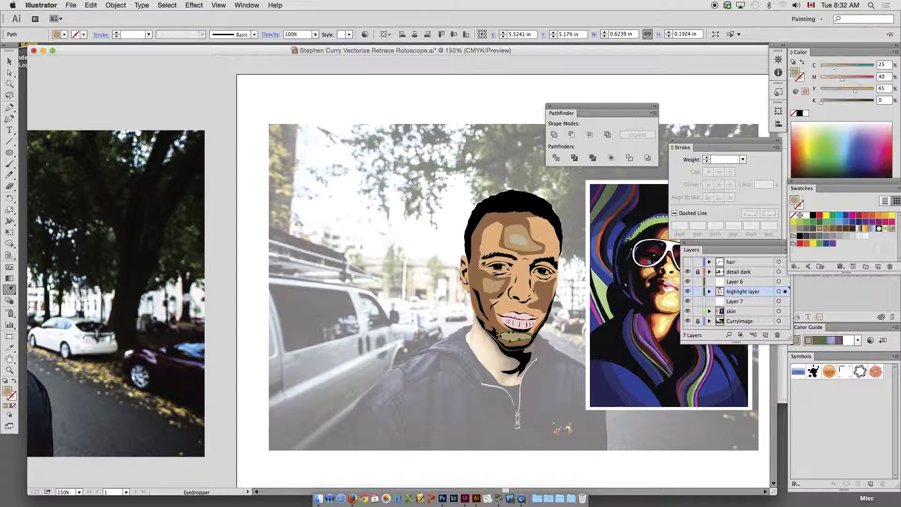
super+click(280, 111)
Step: Hide the CurryImage layer so only the vector face and the reference illustration are displayed
drag(460, 284, 331, 270)
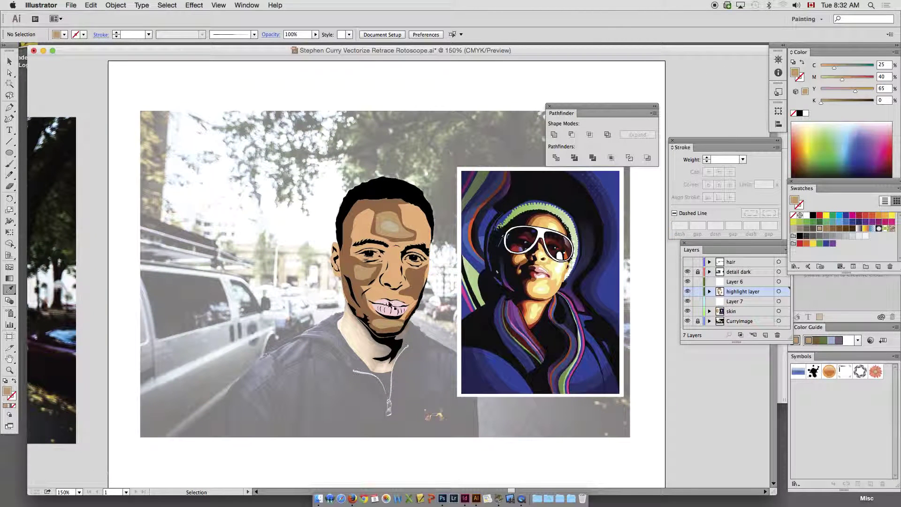
key(i)
click(687, 321)
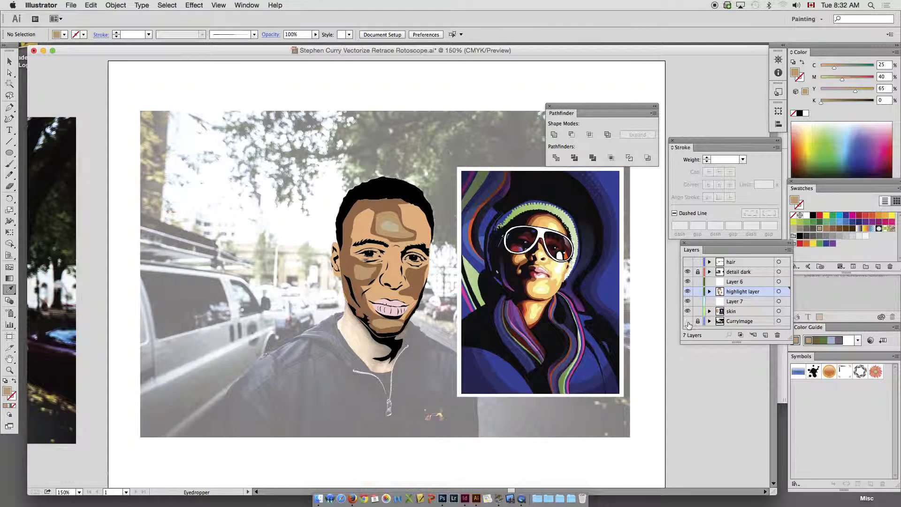
key(z)
scroll(241, 152, right, 3)
key(v)
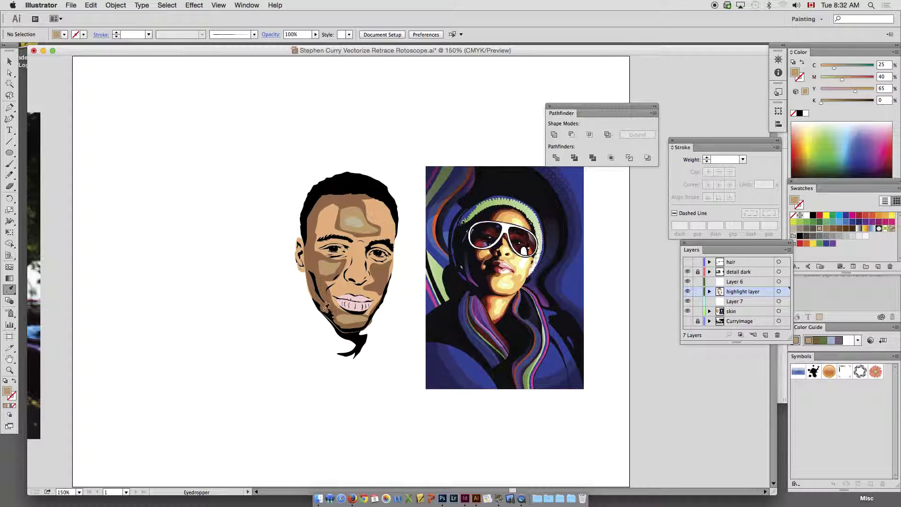
Step: Check the skin and photo layers by toggling their visibility, then unlock the detail dark layer and delete the black neck shadow below the chin
click(9, 62)
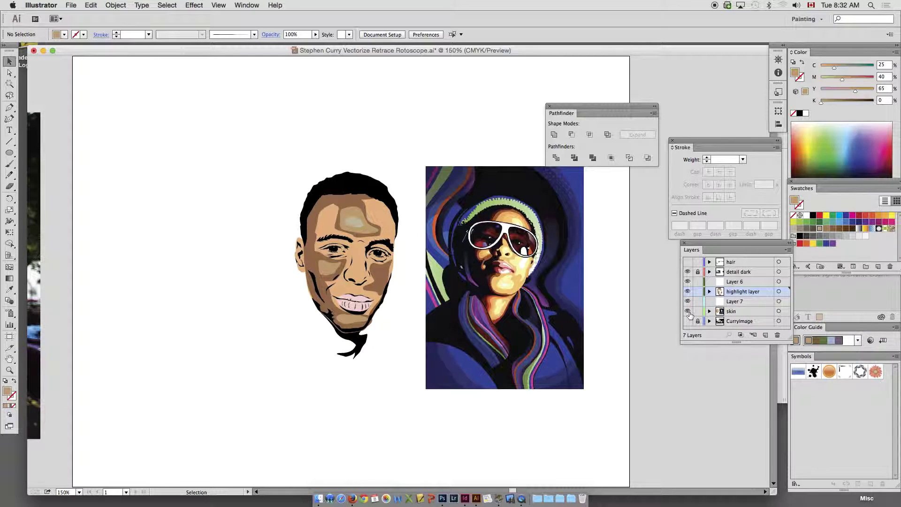
click(688, 312)
click(688, 312)
click(688, 320)
click(688, 321)
click(357, 349)
key(Delete)
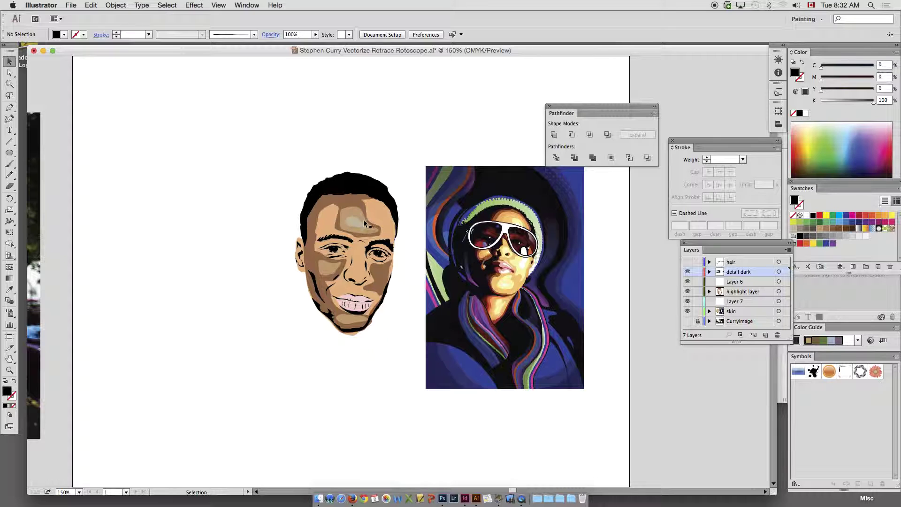
Step: Try moving the base skin shape at the chin, undo the move, and deselect the shape
key(ctrl+space)
drag(233, 160, 580, 392)
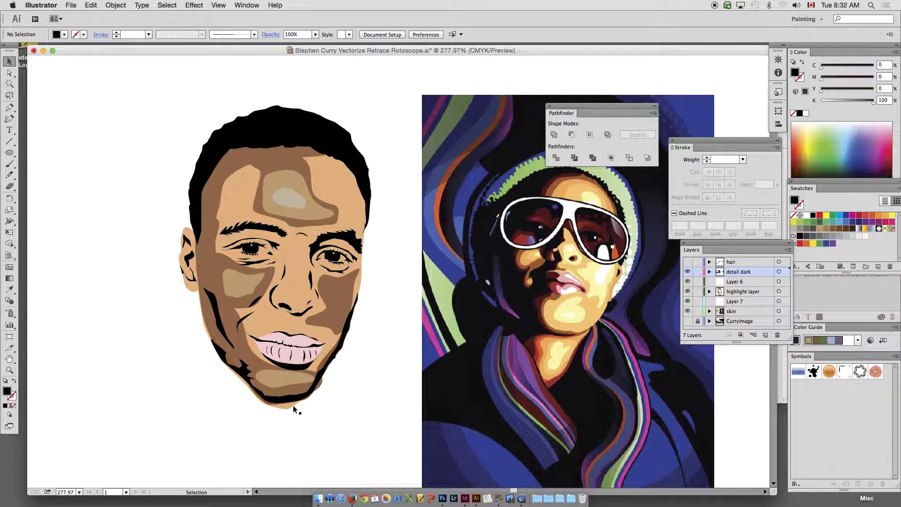
drag(287, 407, 253, 423)
key(super+z)
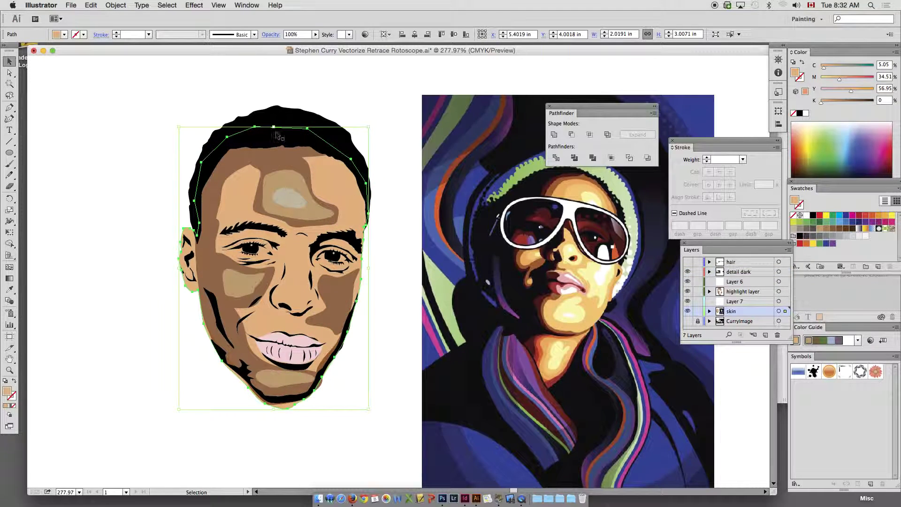
click(214, 102)
Step: Examine the portrait's skin and highlight colouring up close and compare it with the original photo and the reference illustration
key(space)
super+click(272, 256)
super+click(277, 269)
drag(471, 297, 417, 291)
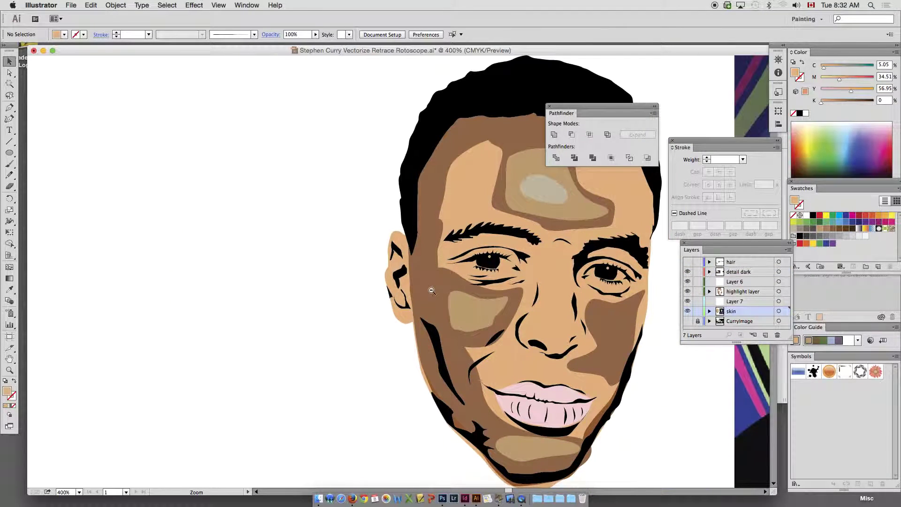
alt+super+click(430, 290)
alt+super+click(437, 292)
alt+click(437, 291)
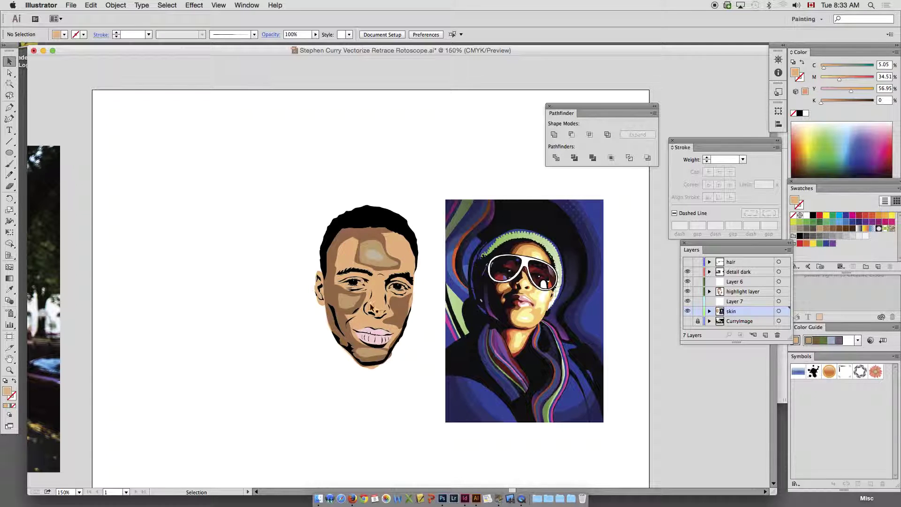
drag(381, 268, 548, 260)
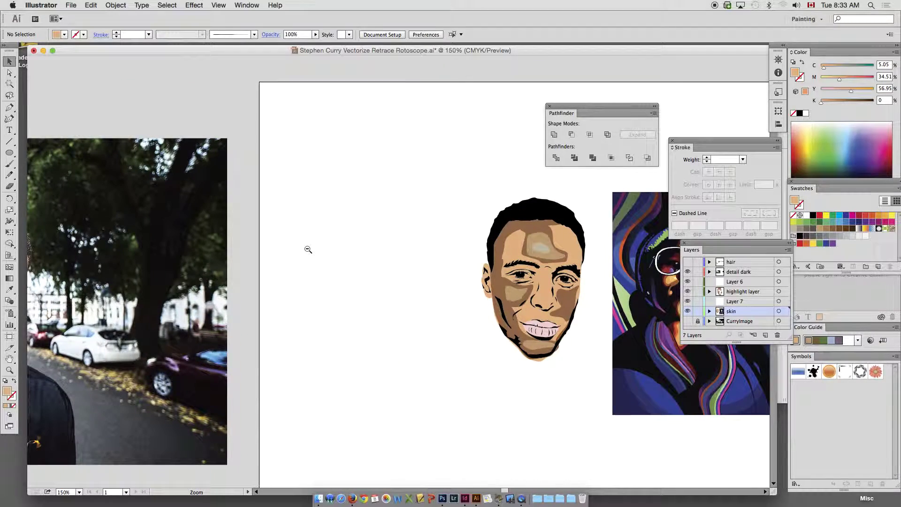
alt+click(308, 249)
drag(433, 269, 390, 267)
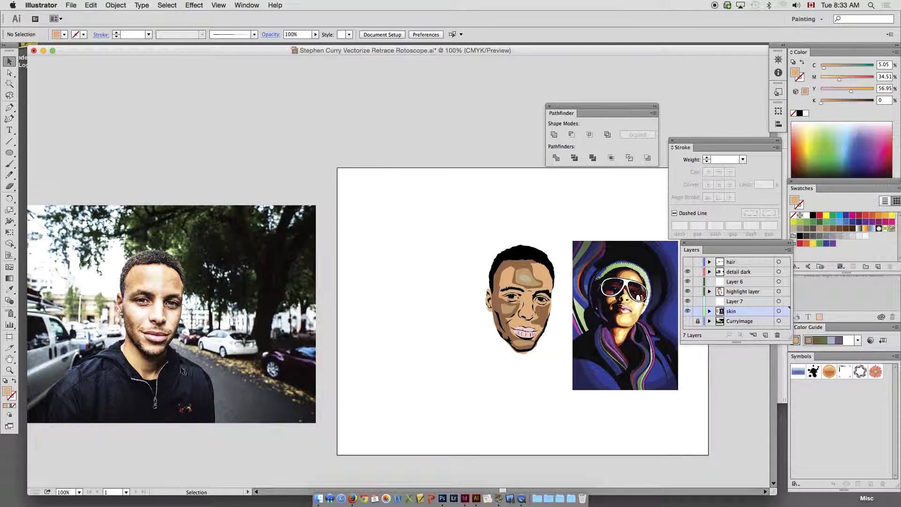
drag(459, 323, 397, 319)
mouse_move(396, 274)
mouse_down()
mouse_move(462, 280)
mouse_move(402, 279)
mouse_up()
key(ctrl+space)
drag(397, 240, 521, 364)
ctrl+alt+click(449, 304)
ctrl+alt+click(449, 304)
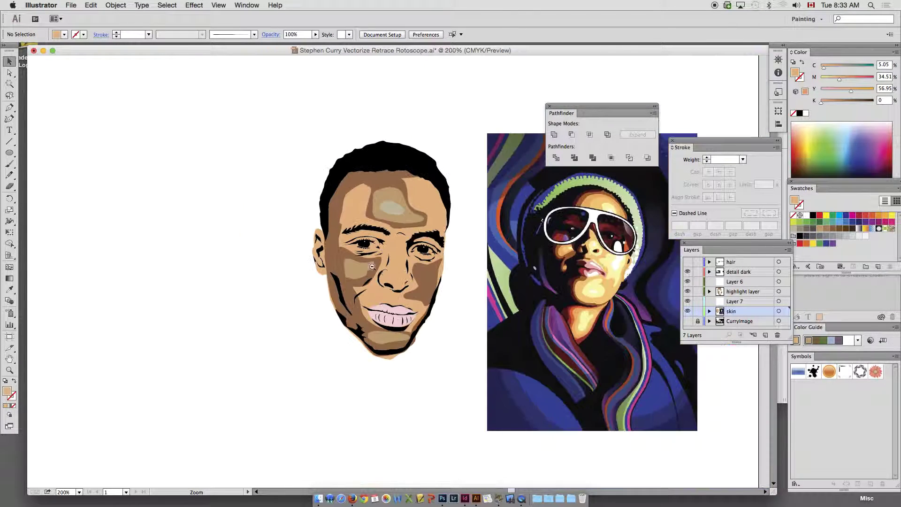